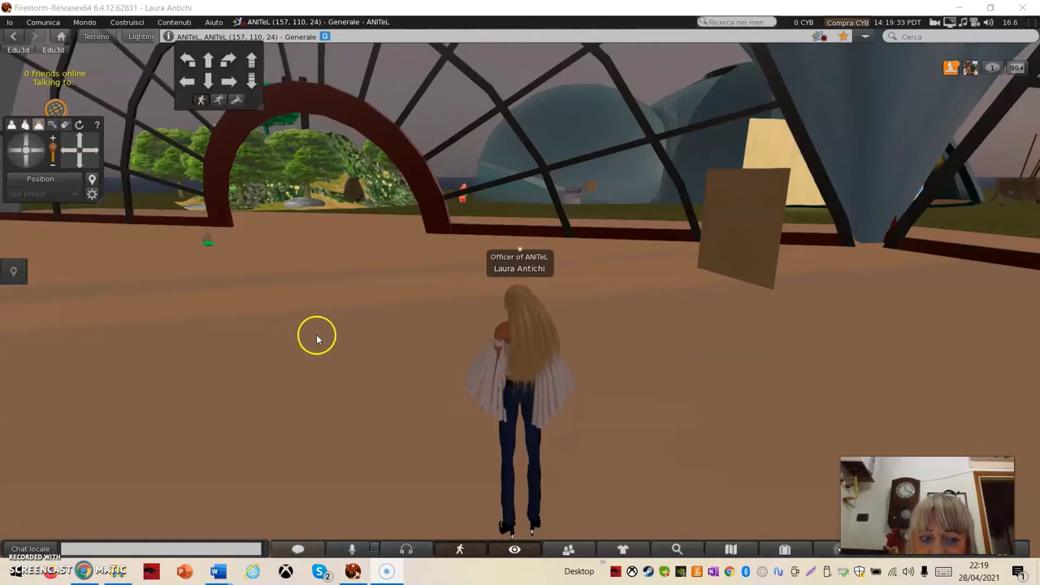
Create a cube on the floor of the dome beside the avatar.
left_click_drag(317, 339, 354, 330)
right_click(354, 330)
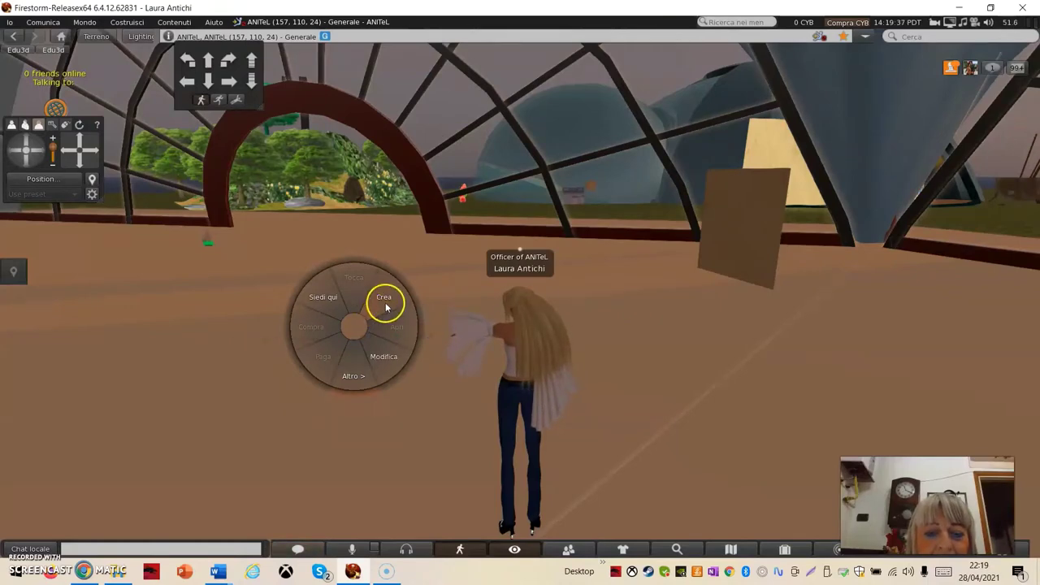
left_click(385, 302)
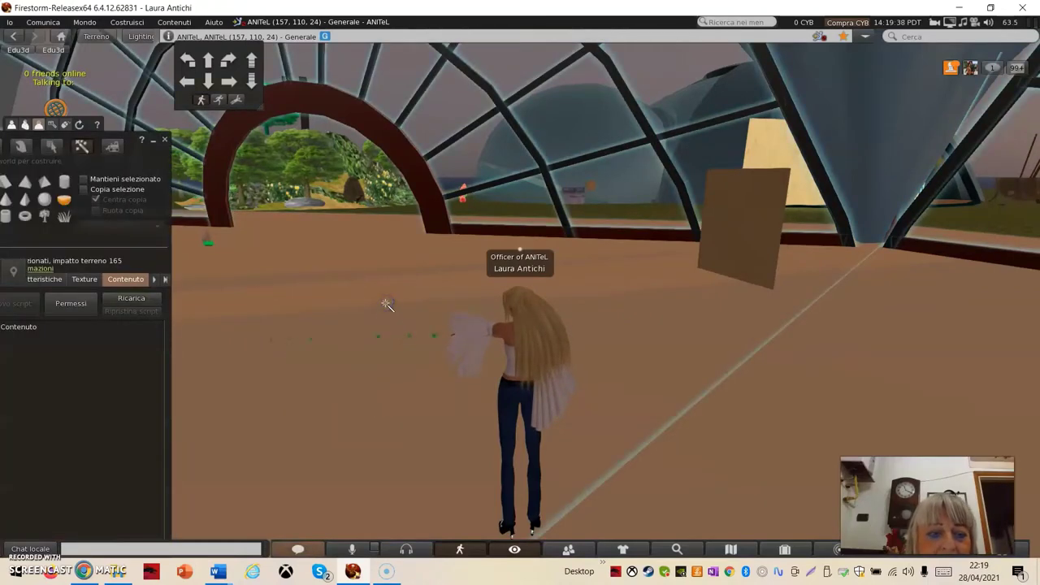
left_click(91, 138)
left_click_drag(91, 139, 145, 116)
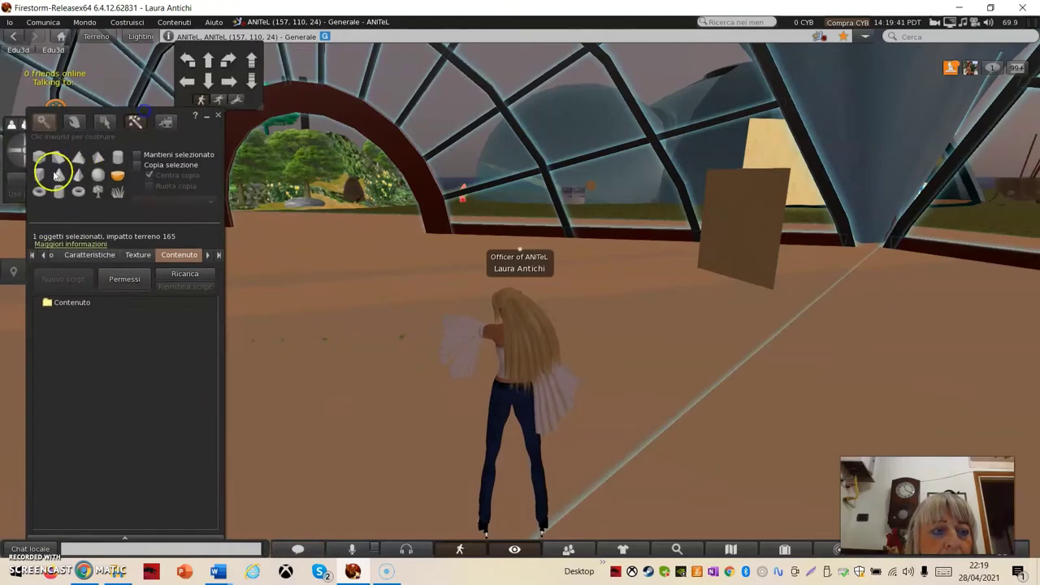
left_click(162, 260)
left_click(335, 318)
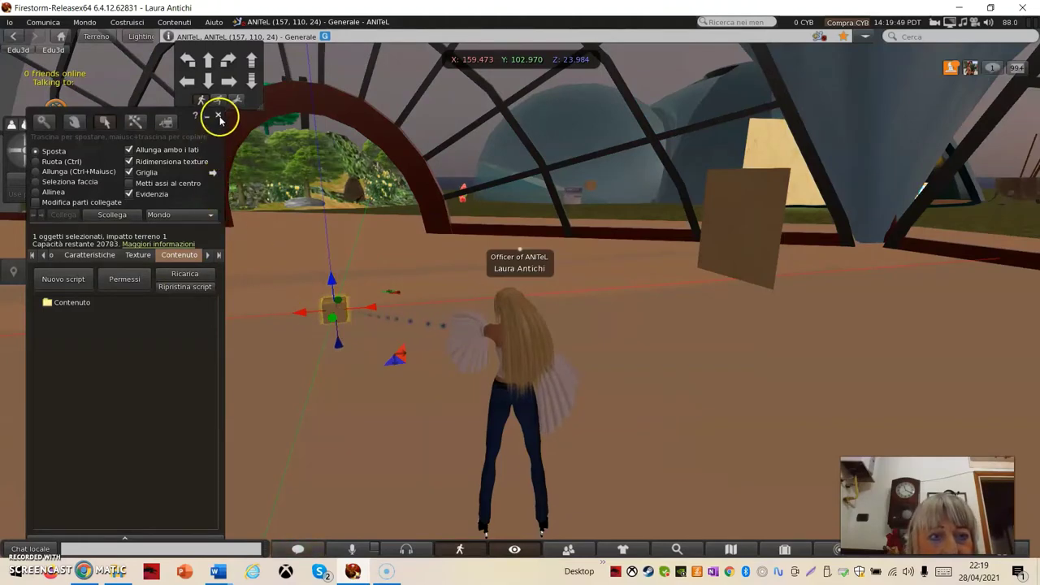
Reopen the new cube for editing and display its object parameters, including position, dimensions and rotation.
left_click(220, 118)
right_click(339, 319)
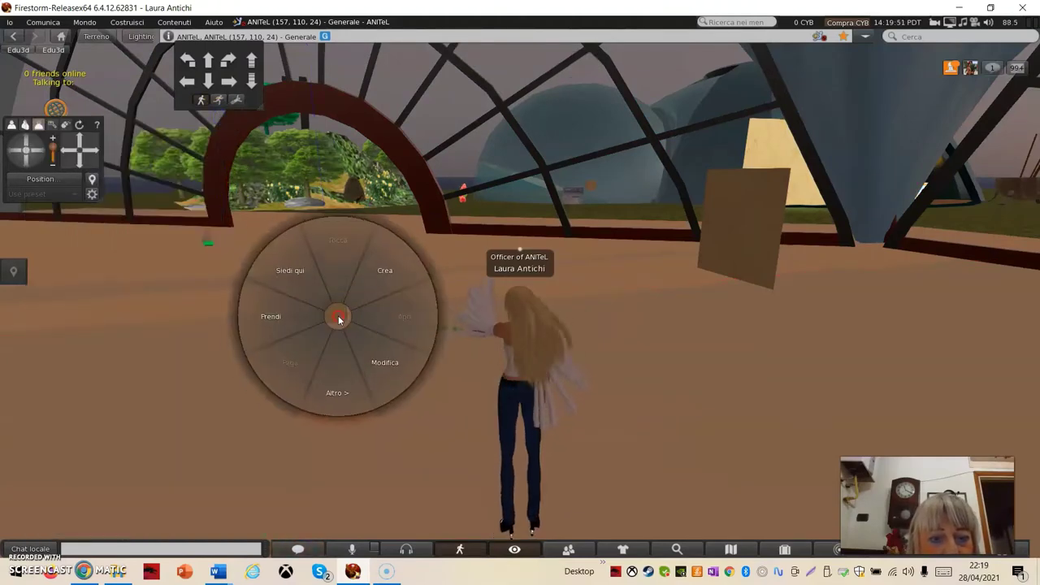
left_click(378, 359)
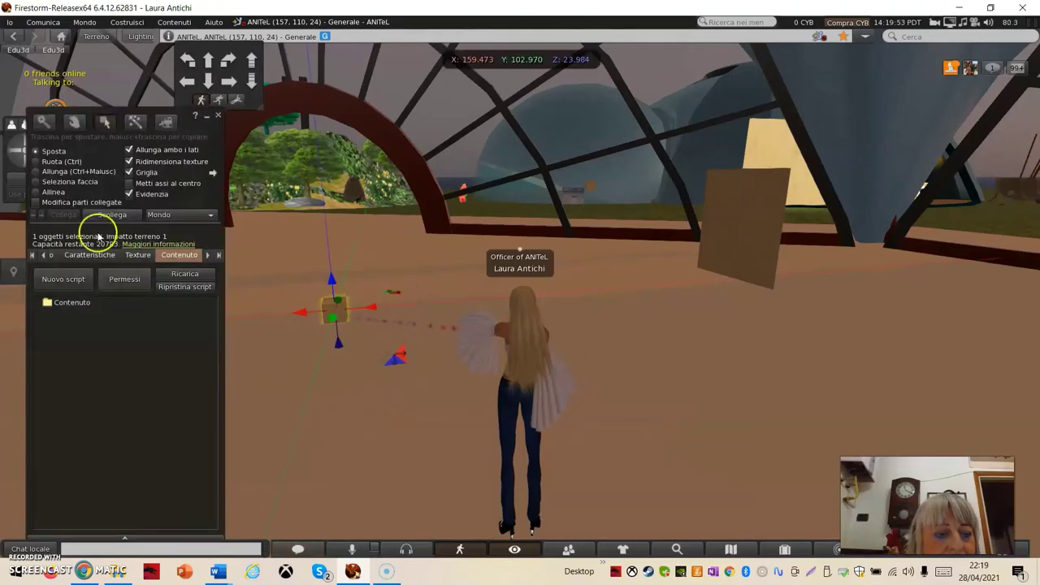
left_click(44, 255)
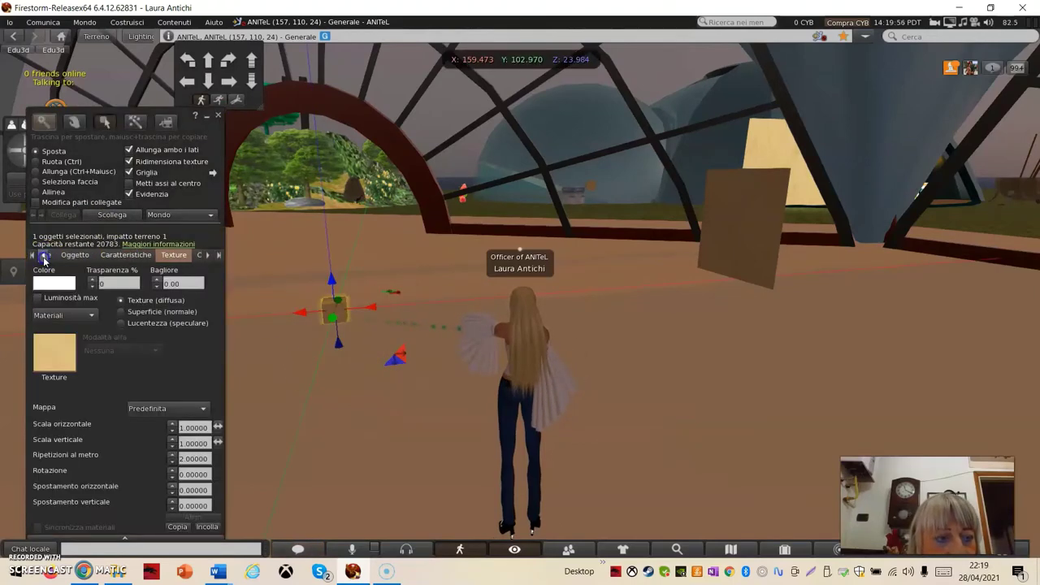
left_click(44, 255)
left_click(44, 255)
left_click(44, 255)
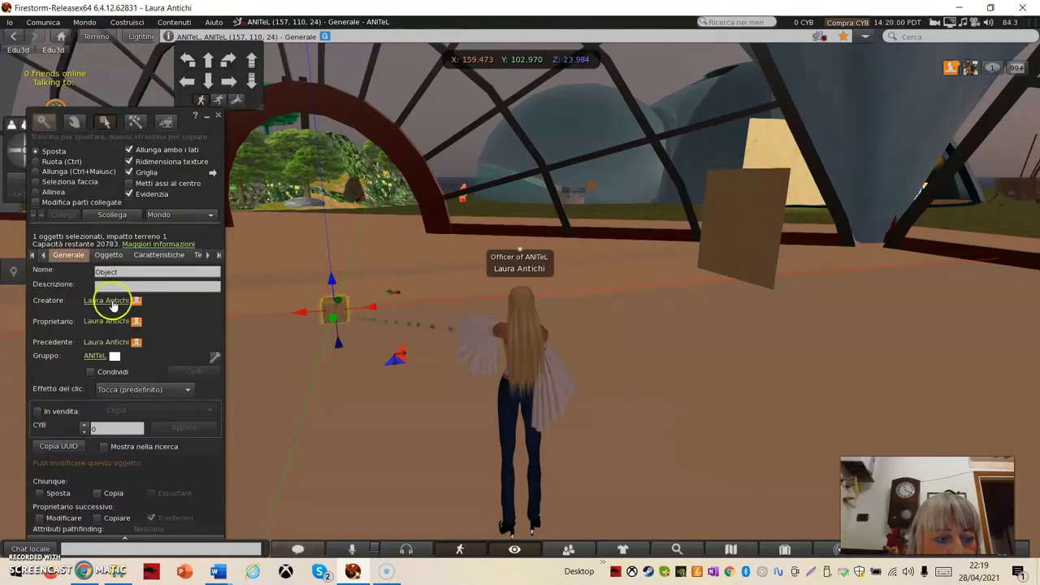
left_click(106, 254)
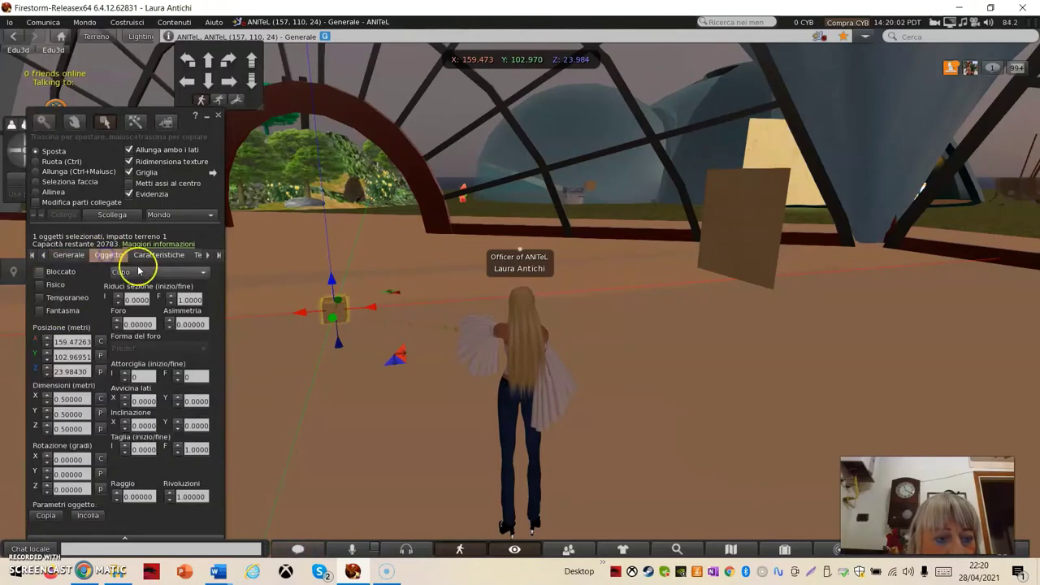
Set the cube's X dimension to 8 m.
left_click(67, 398)
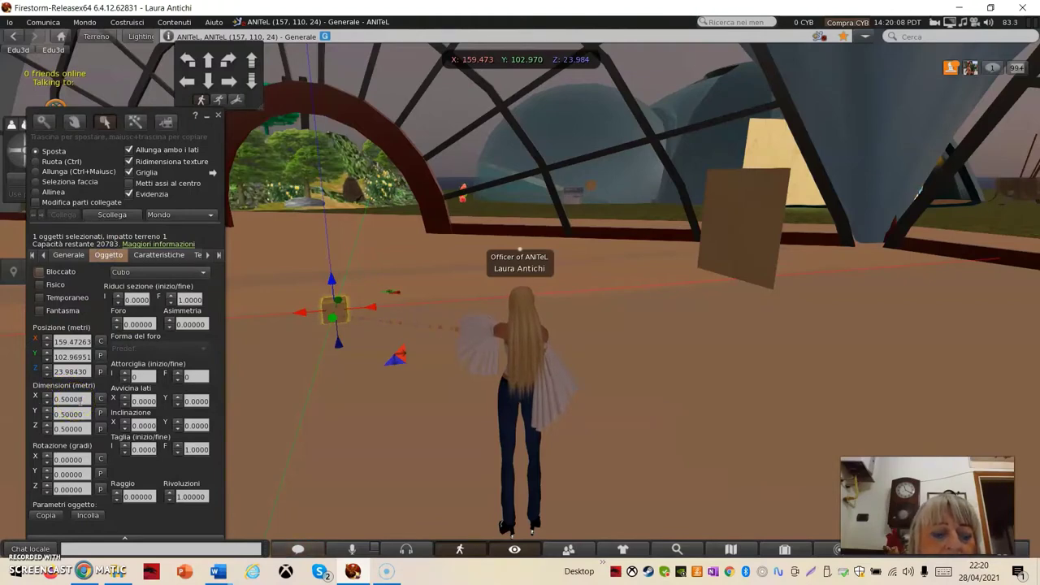
left_click(72, 412)
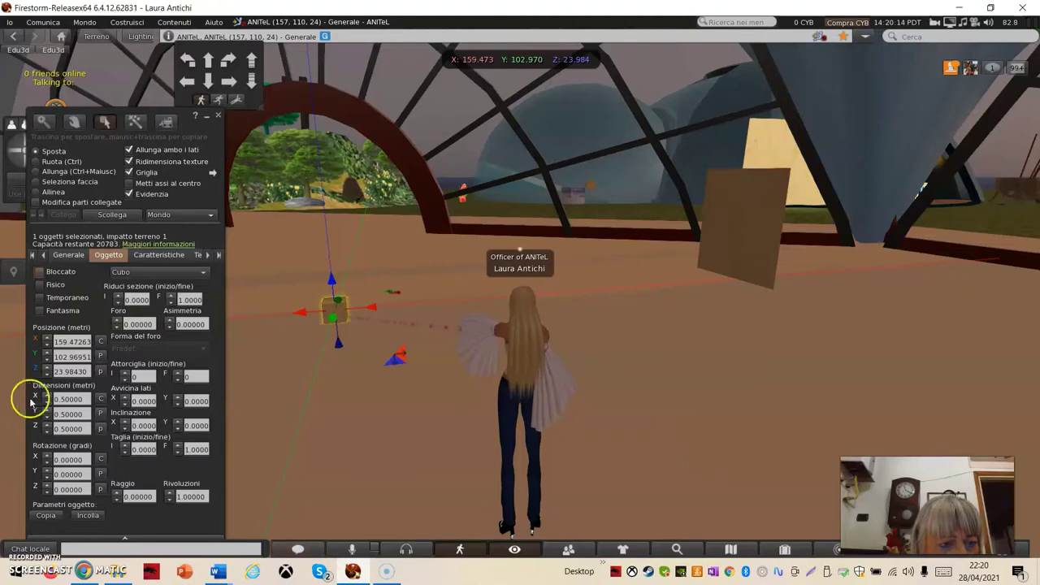
left_click(82, 399)
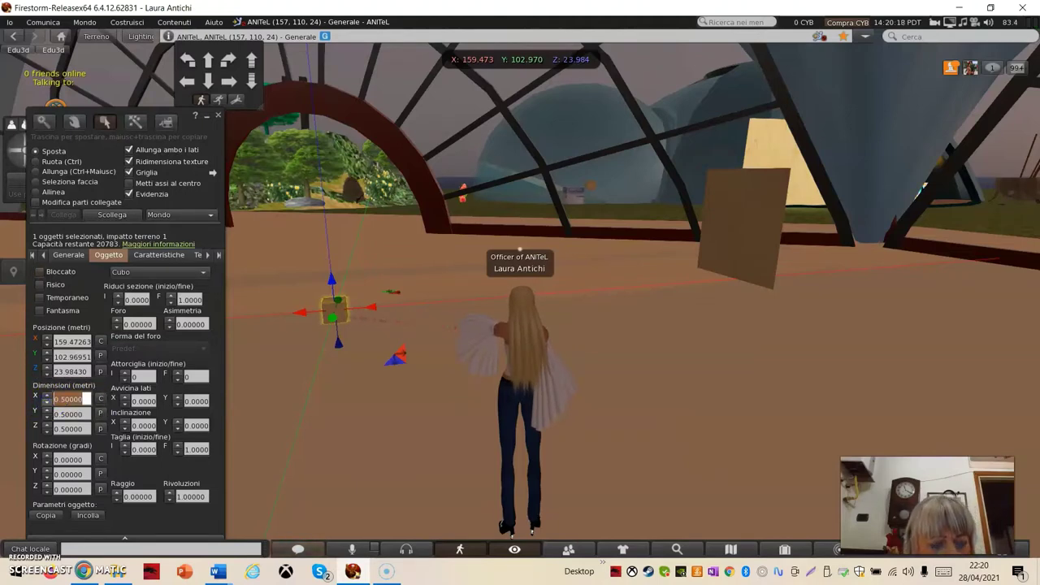
left_click(73, 415)
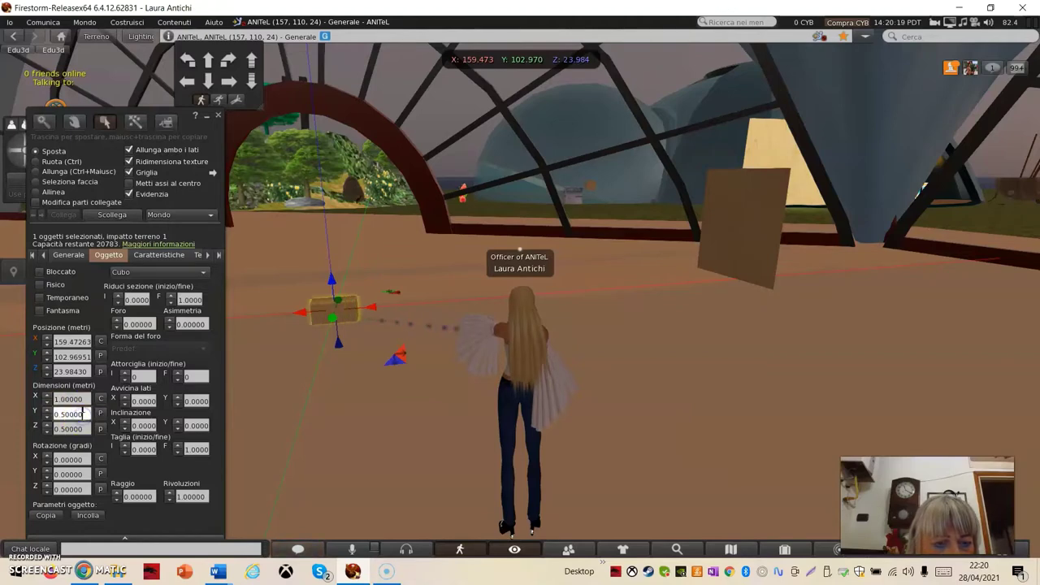
left_click(83, 399)
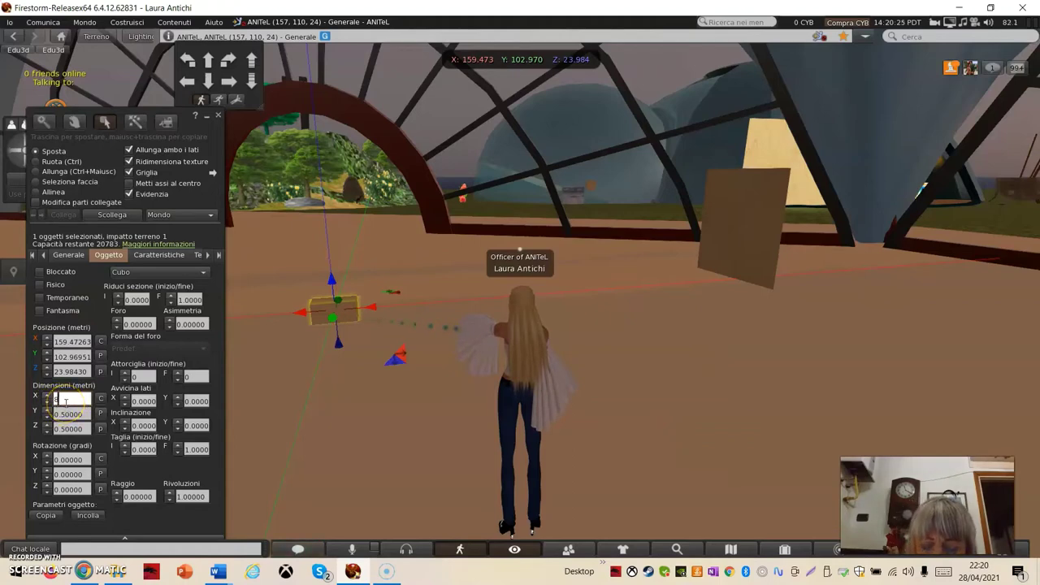
key("Return")
scroll(76, 413, "down", 3)
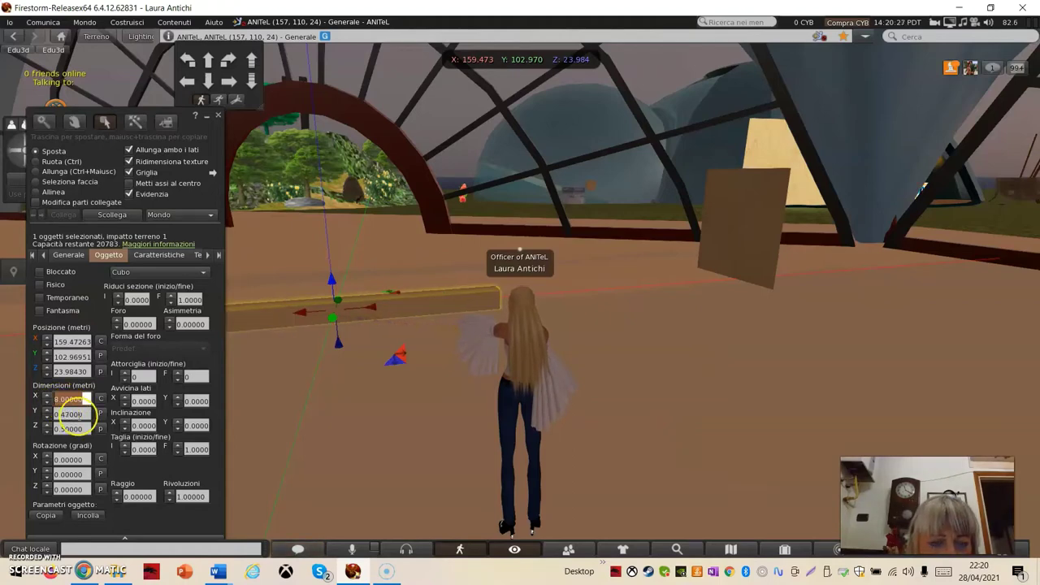
Set the cube's Y dimension to 8 m so that it forms a flat slab.
left_click(74, 414)
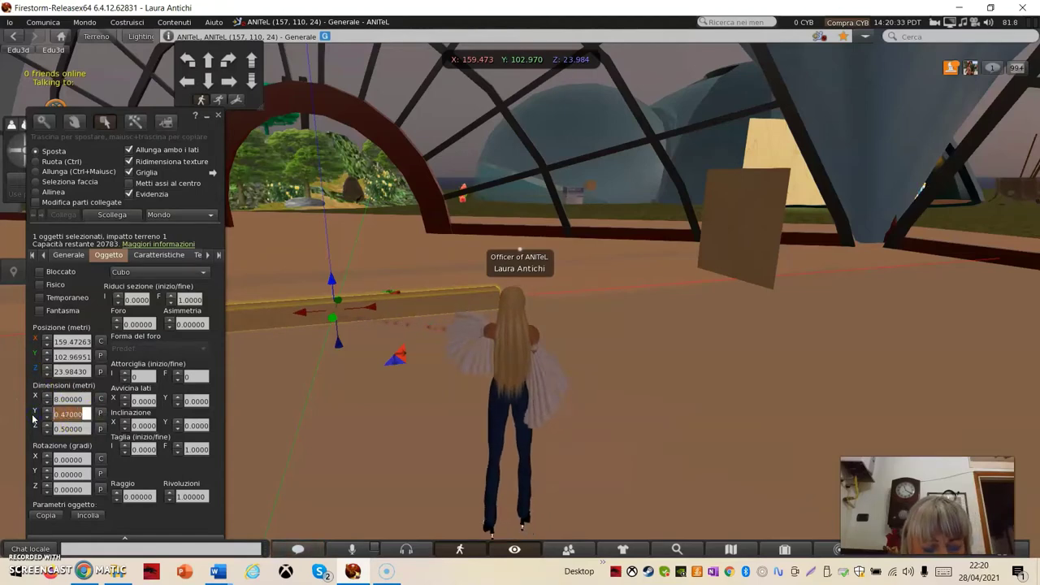
type("8")
left_click(140, 424)
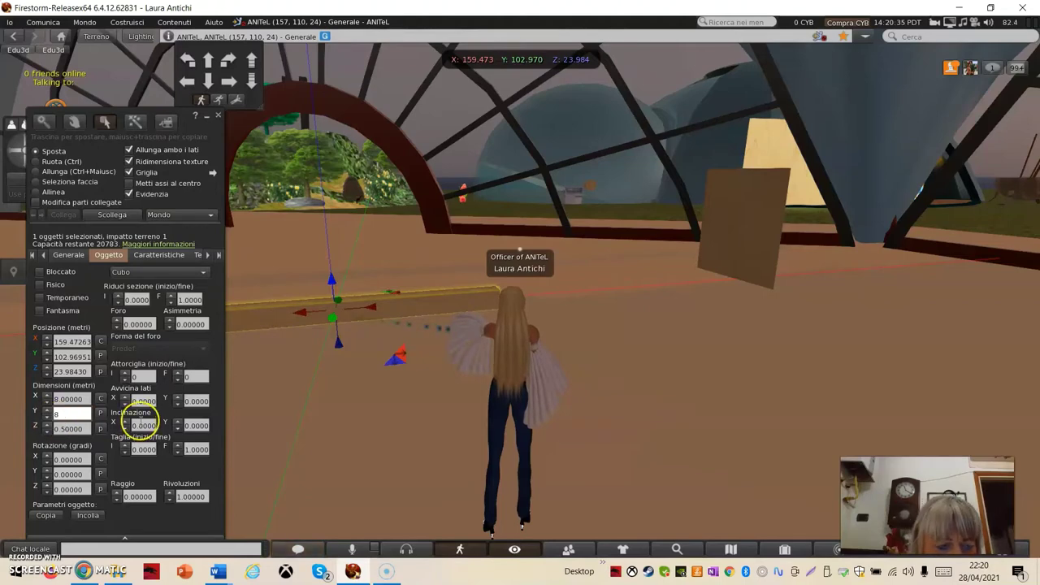
key("Return")
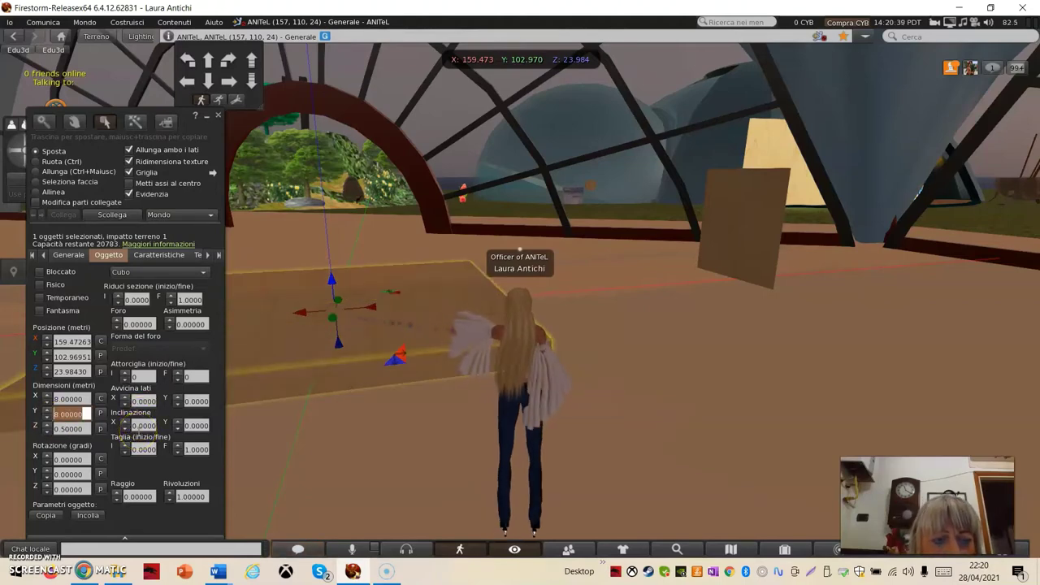
scroll(139, 431, "down", 3)
scroll(139, 430, "up", 1)
scroll(139, 431, "up", 2)
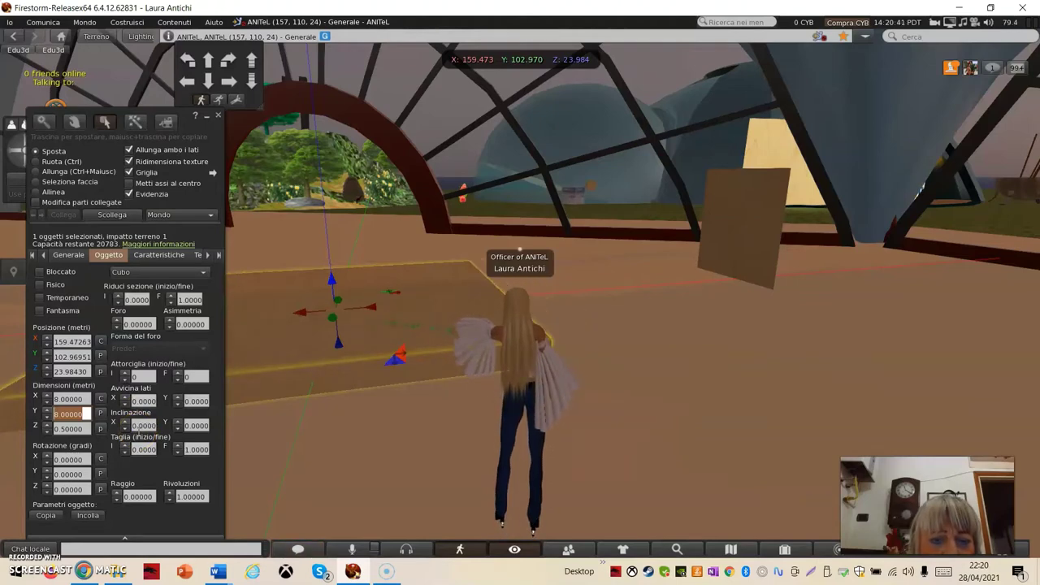
scroll(139, 431, "down", 2)
scroll(139, 430, "up", 2)
scroll(139, 430, "down", 1)
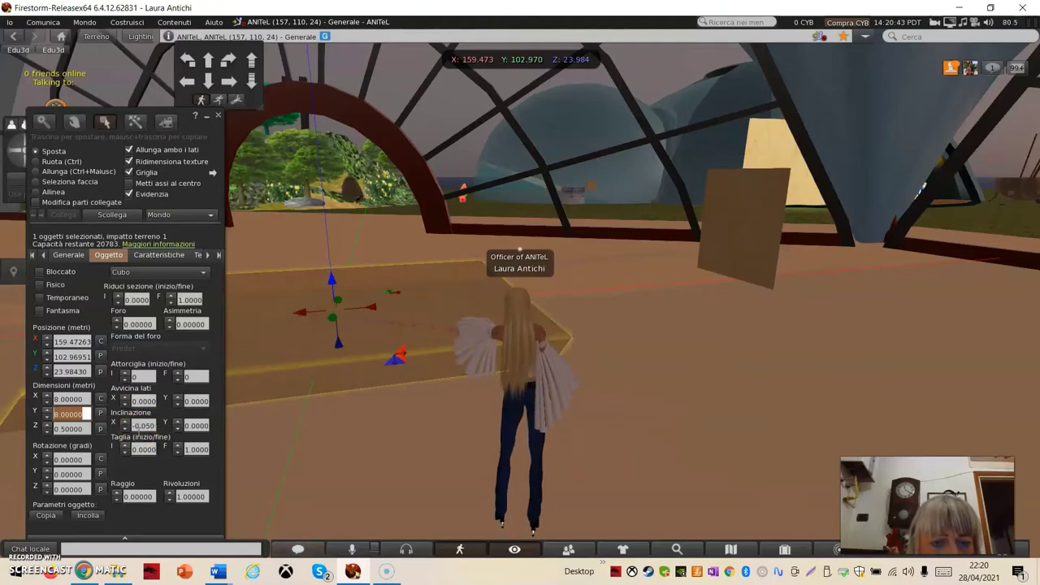
scroll(138, 427, "up", 1)
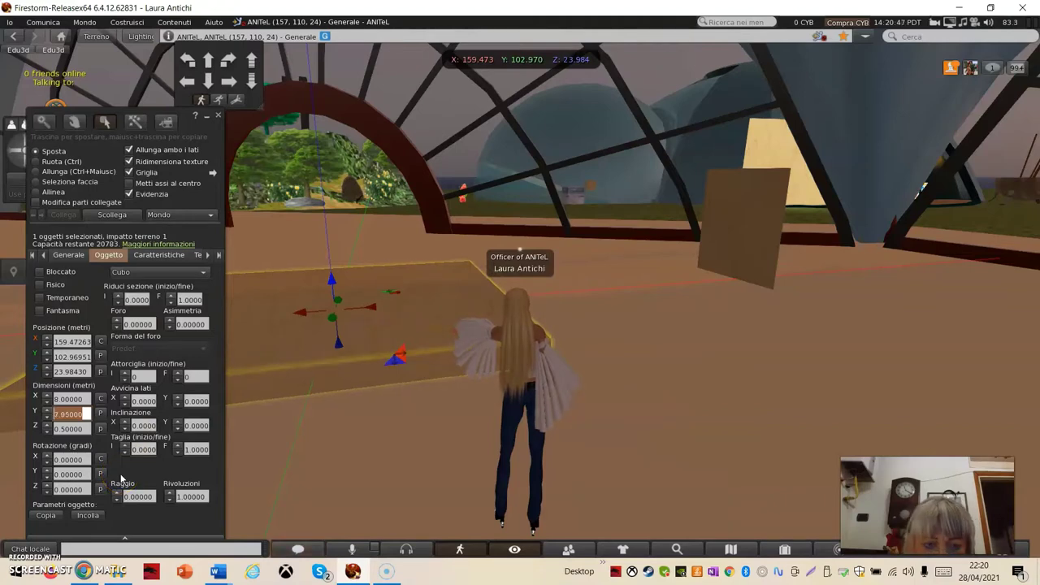
Move the build window clear of the slab and make a copy of the slab about 1.1 m higher along the Z axis.
left_click_drag(103, 110, 722, 165)
scroll(360, 360, "down", 3)
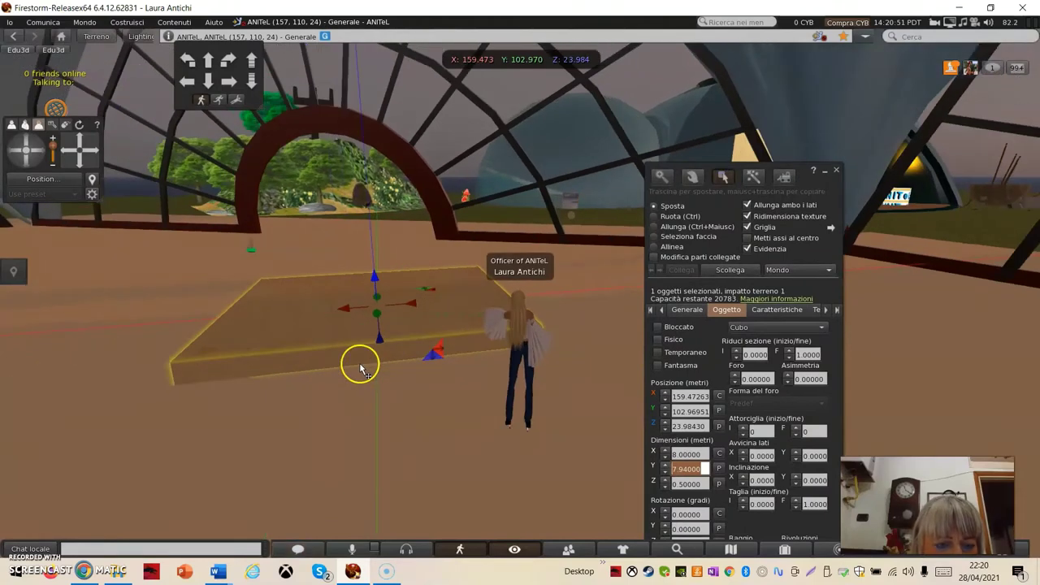
scroll(360, 366, "up", 1)
mouse_move(346, 285)
left_mouse_down()
mouse_move(348, 255)
mouse_move(350, 285)
left_mouse_up()
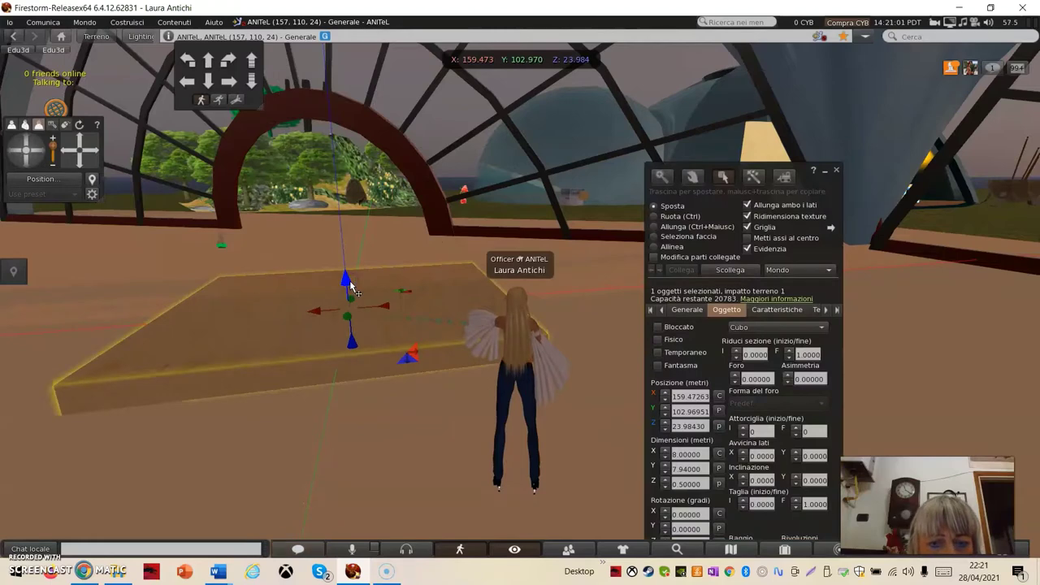
left_click(345, 281)
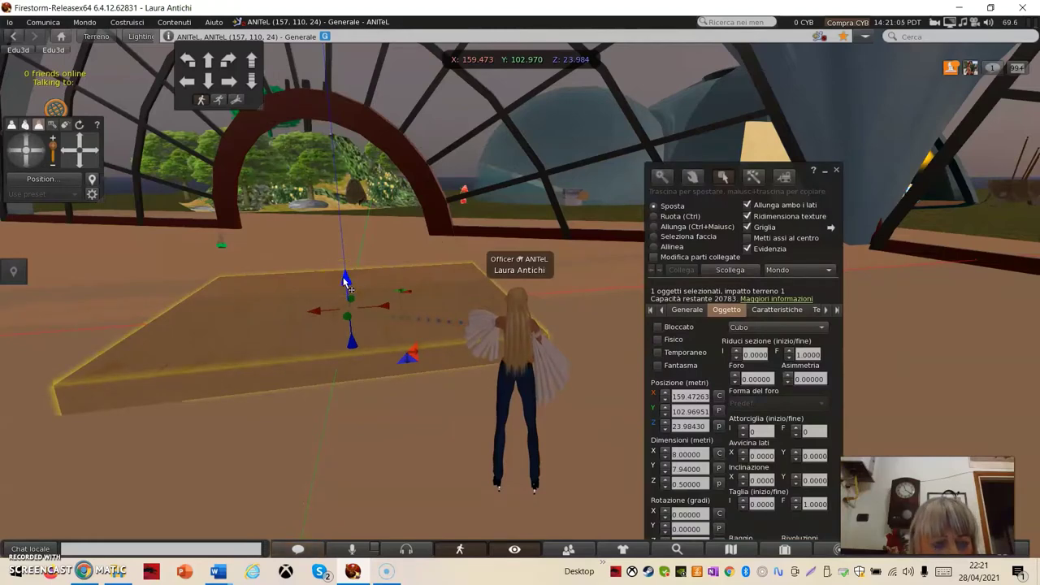
left_click_drag(344, 281, 348, 238)
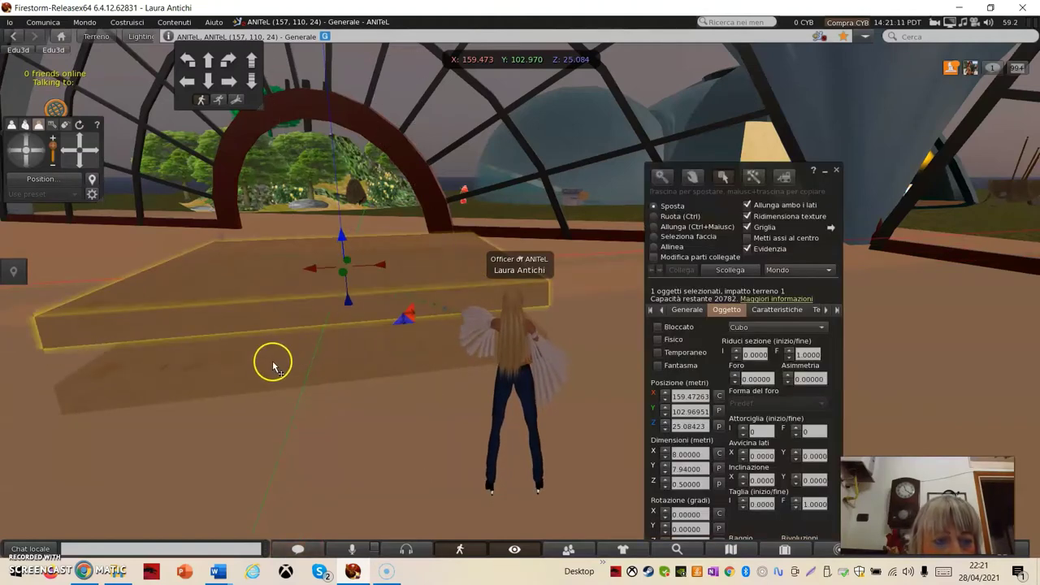
Select the lower slab and set its X dimension to 10 m.
left_click(257, 377)
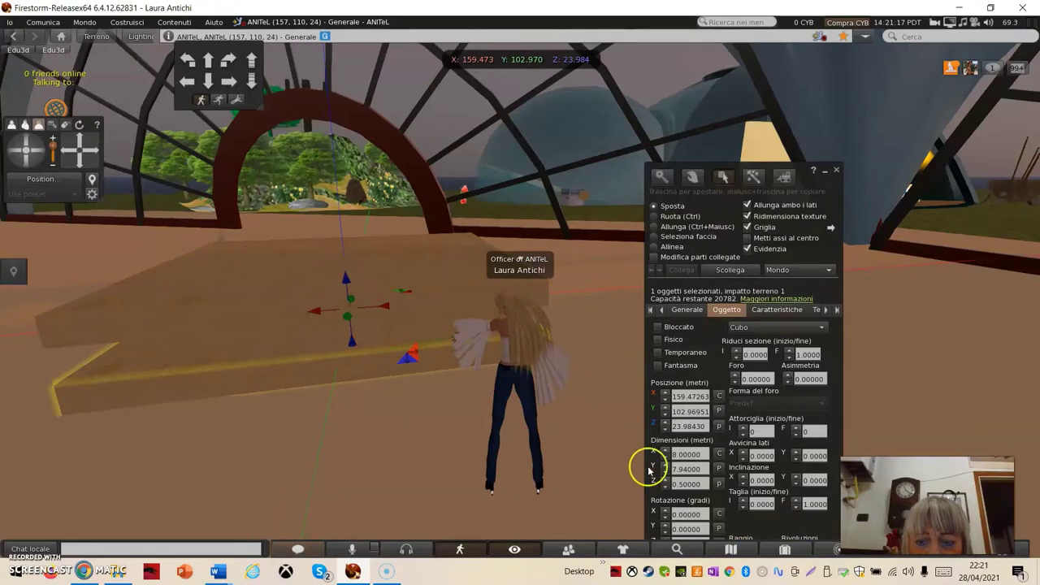
left_click(676, 455)
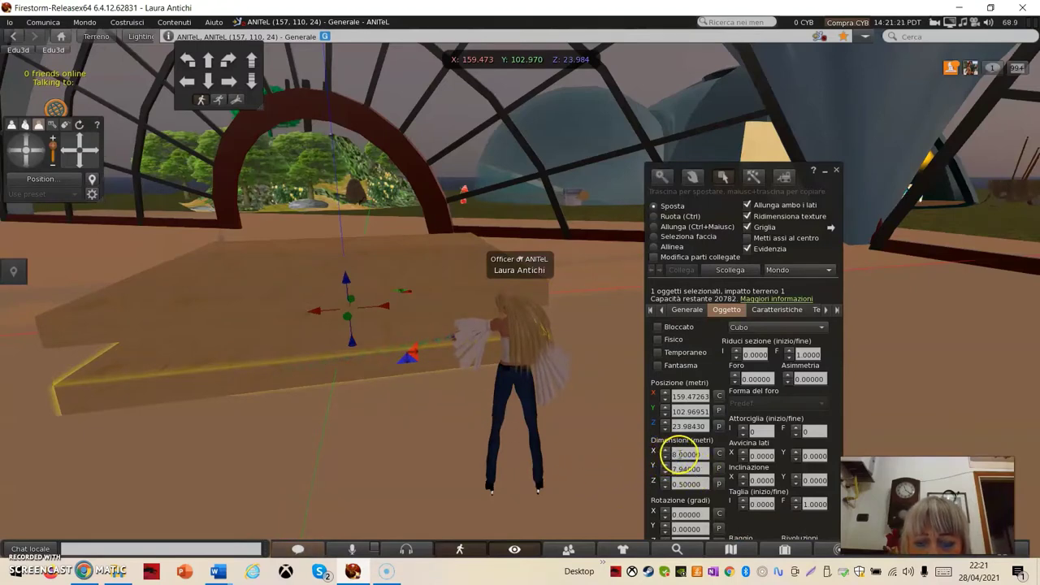
left_click_drag(681, 455, 676, 454)
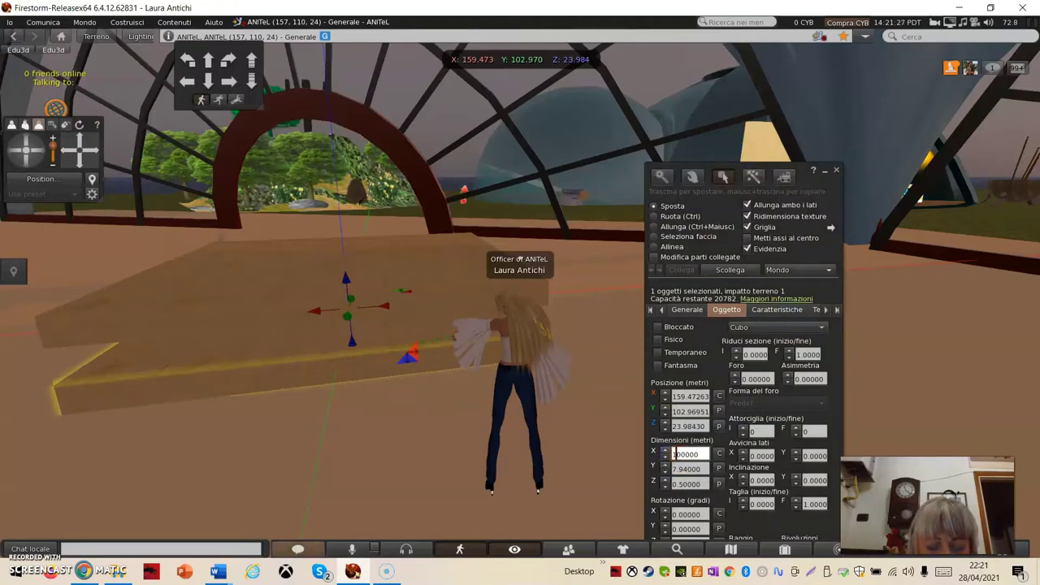
type("10")
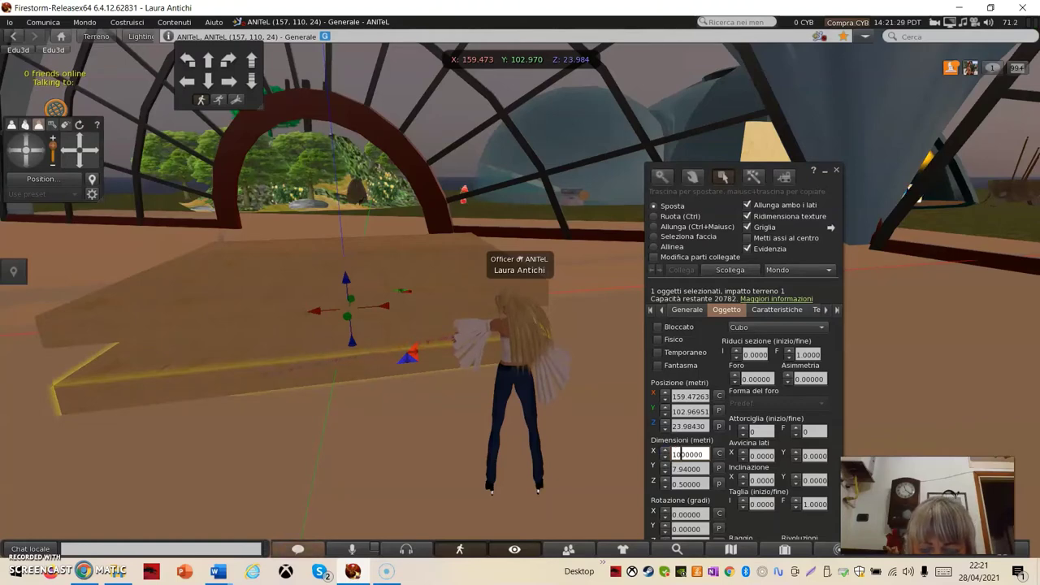
type(".")
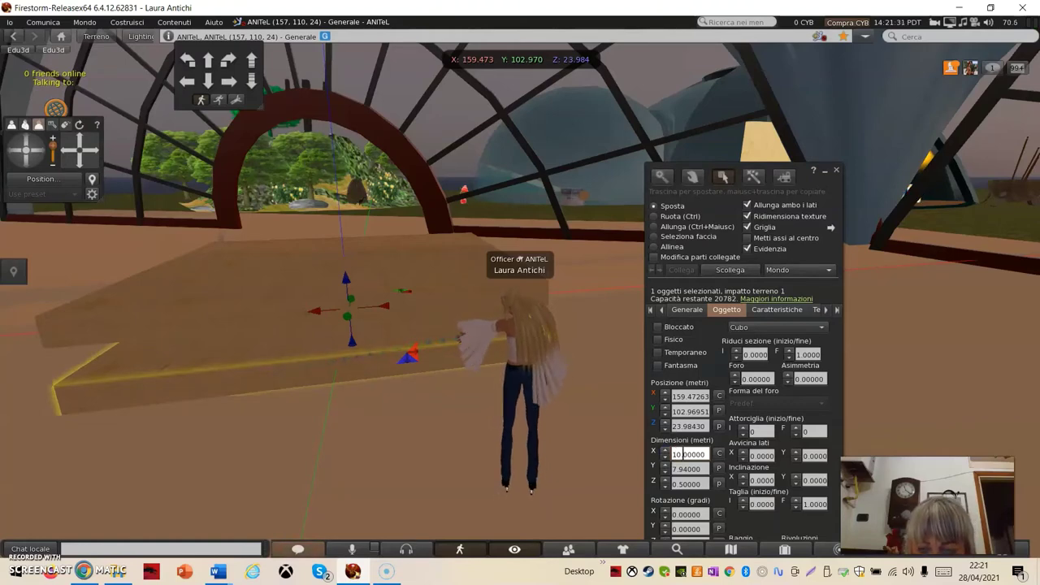
key("Return")
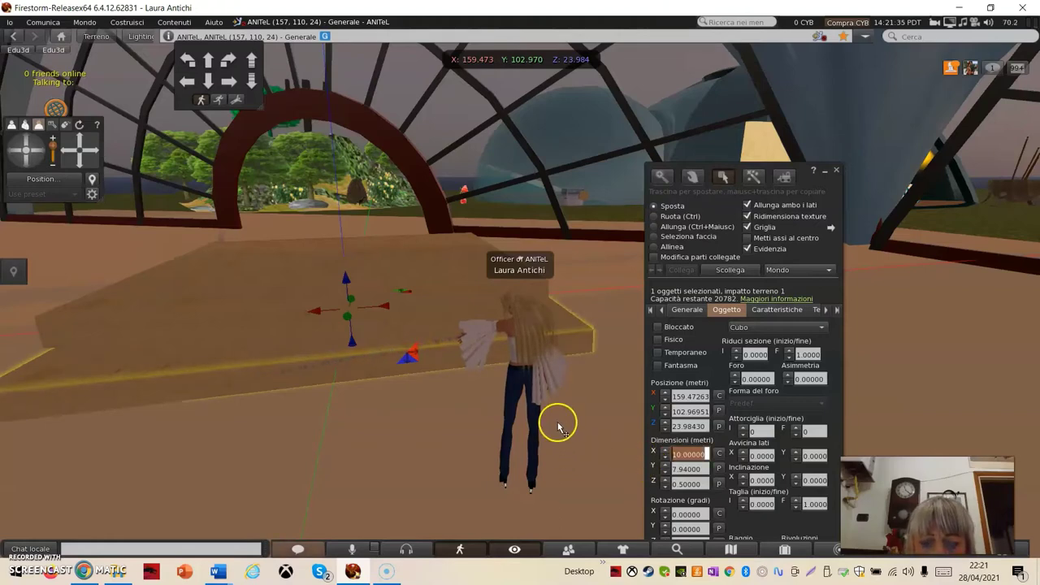
Set the lower slab's Y dimension to 10 m.
left_click(670, 469)
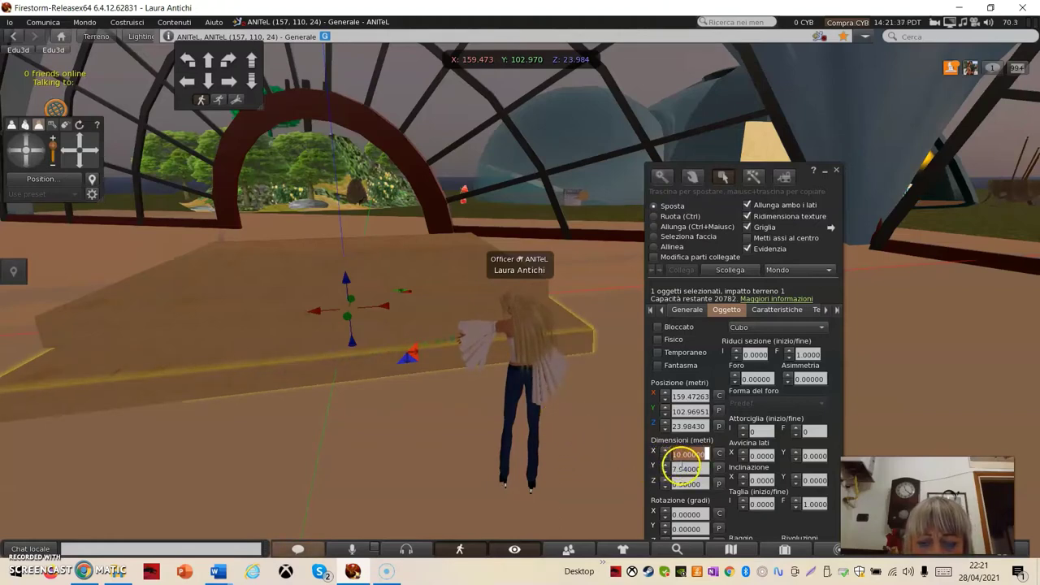
left_click(677, 468)
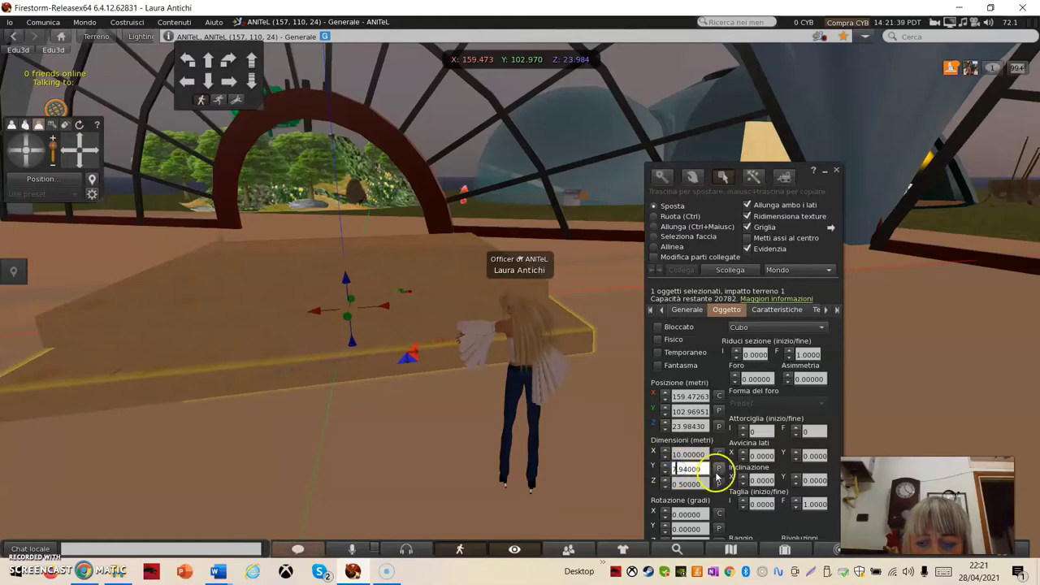
left_click_drag(707, 469, 666, 469)
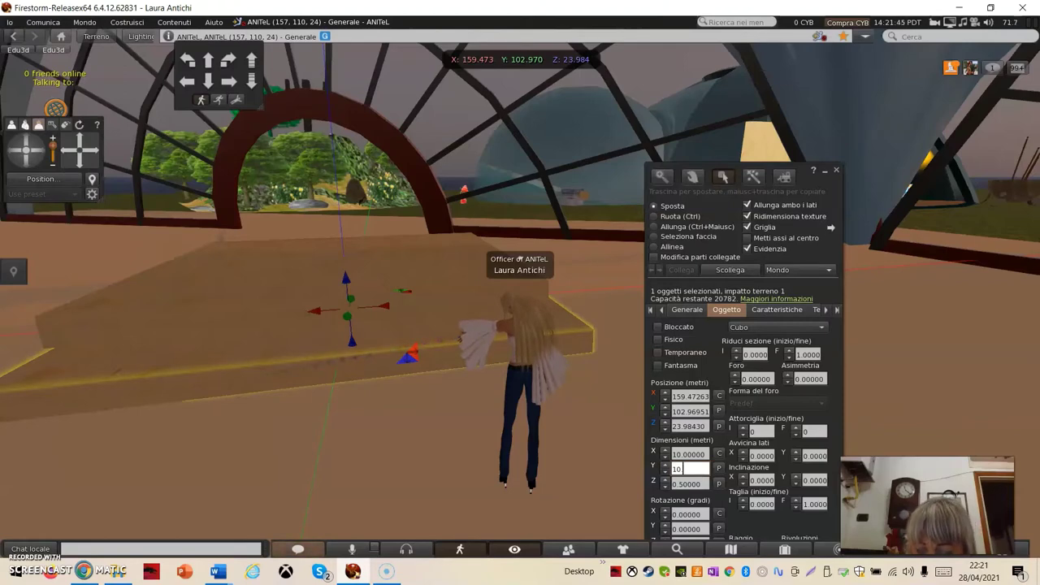
key("Return")
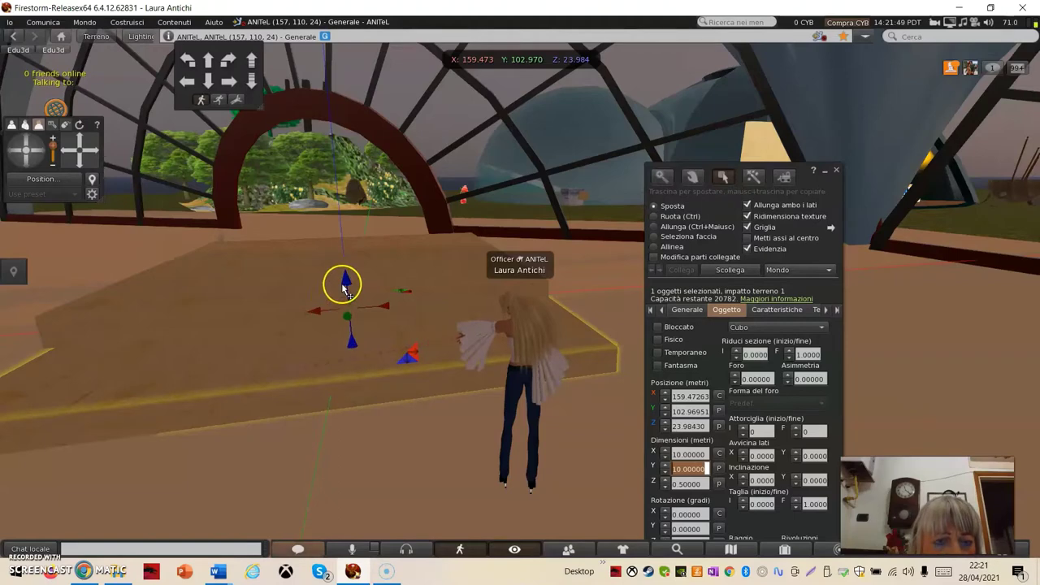
Select the upper slab and lower it along the Z axis to a height of about 24.71 m, close to the base slab.
left_click_drag(346, 281, 347, 271)
left_click(238, 260)
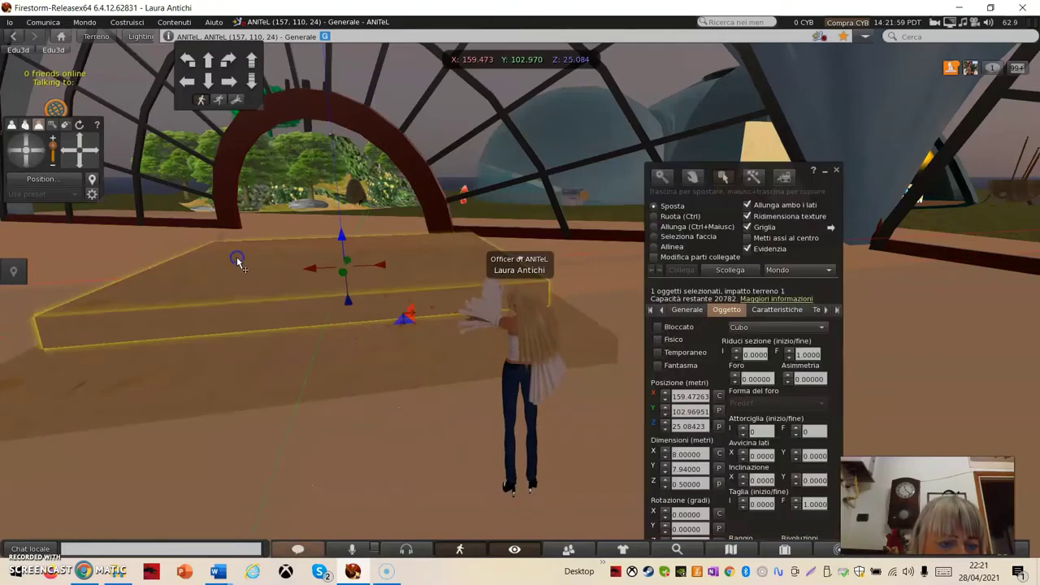
mouse_move(342, 236)
left_mouse_down()
mouse_move(345, 264)
mouse_move(344, 252)
left_mouse_up()
left_click_drag(288, 294, 288, 294)
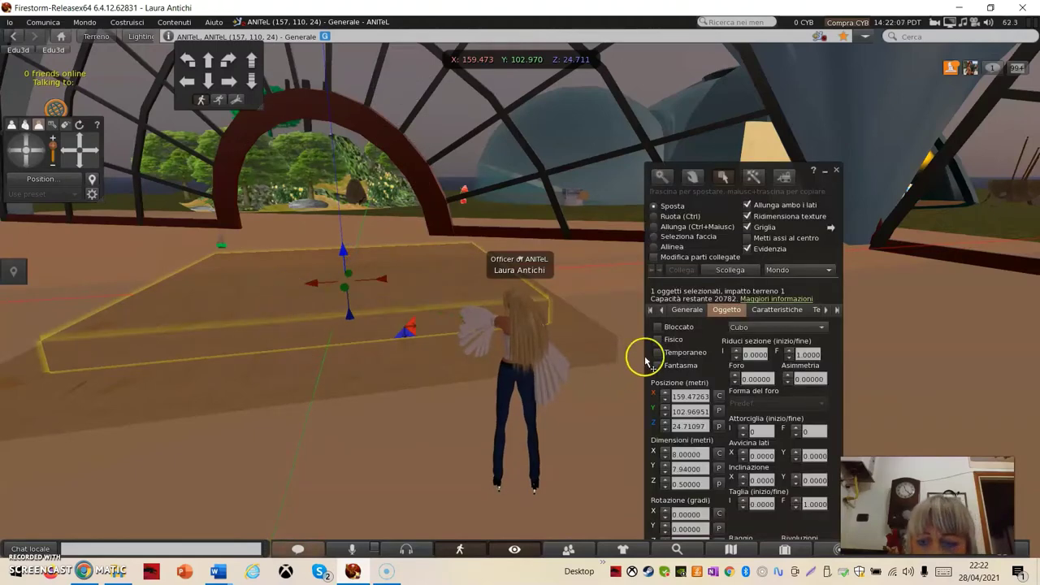
Turn on full brightness for the upper slab and deselect it.
left_click(820, 309)
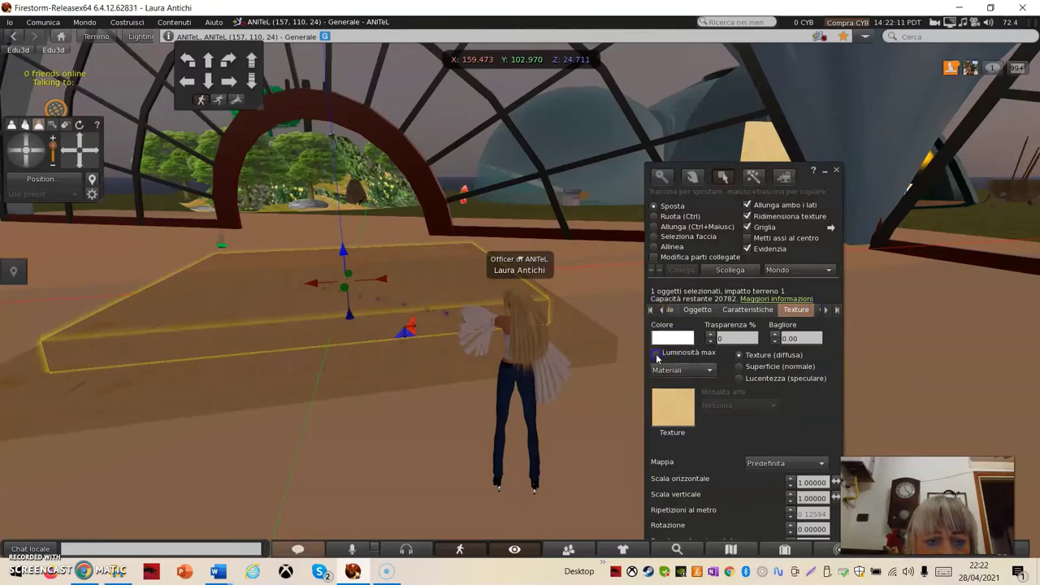
left_click(657, 353)
left_click(447, 417)
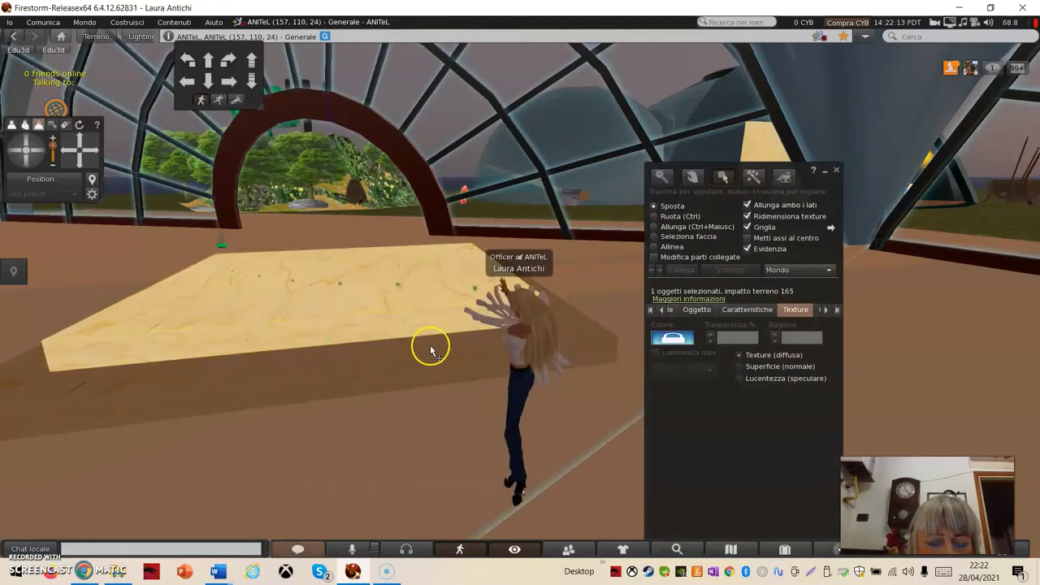
scroll(430, 347, "down", 2)
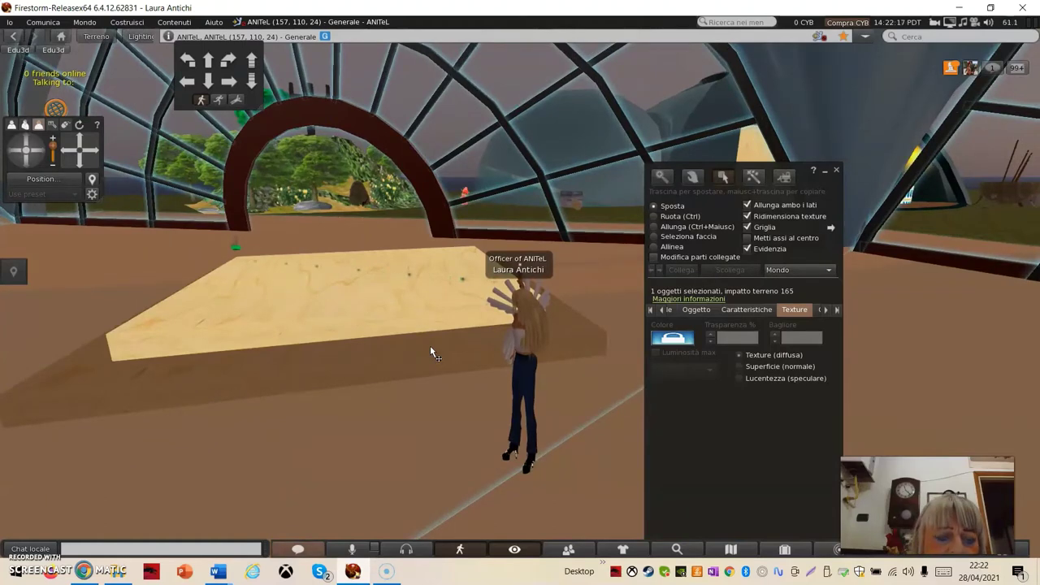
Make two copies of the bright slab above it along the Z axis, at heights of about 25.75 m and 26.96 m.
left_click(341, 301)
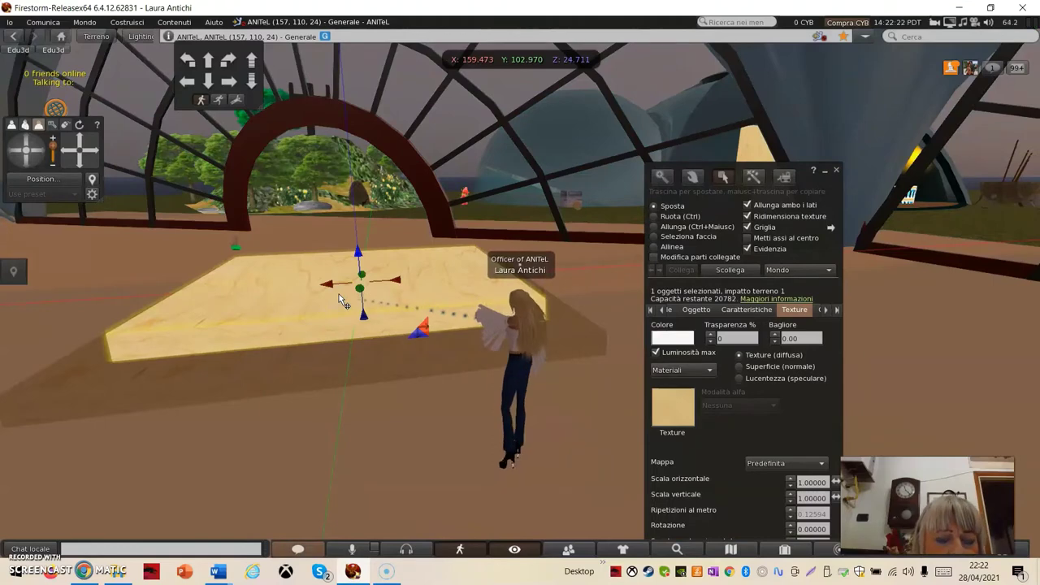
left_click(358, 259)
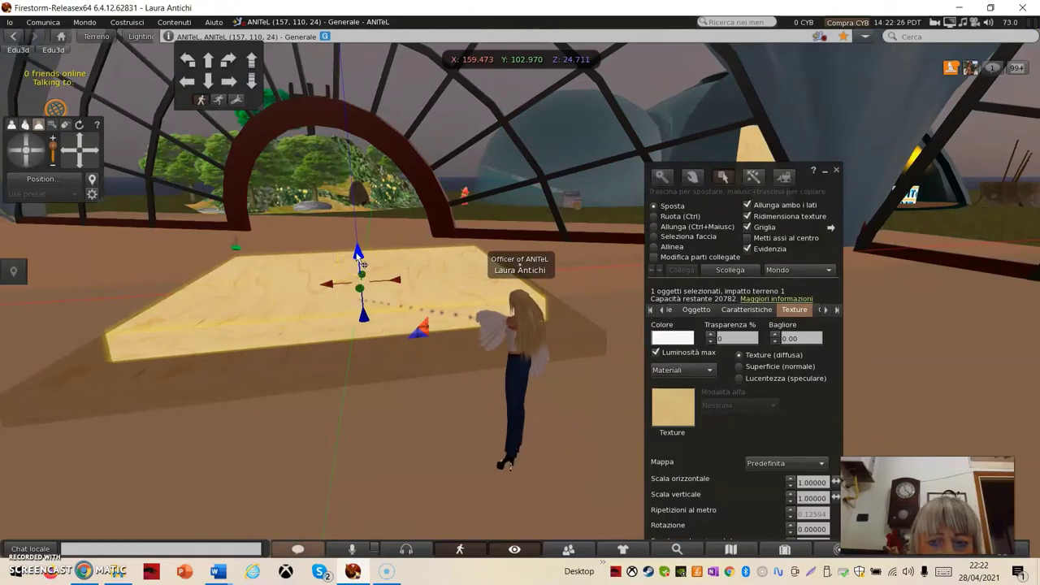
left_click_drag(362, 261, 363, 225)
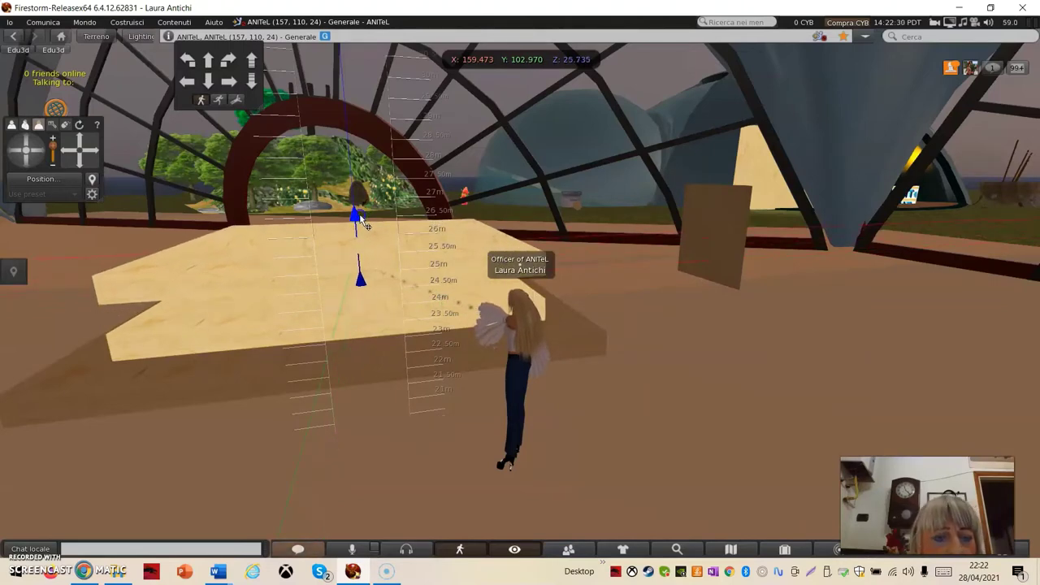
left_click_drag(366, 226, 363, 218)
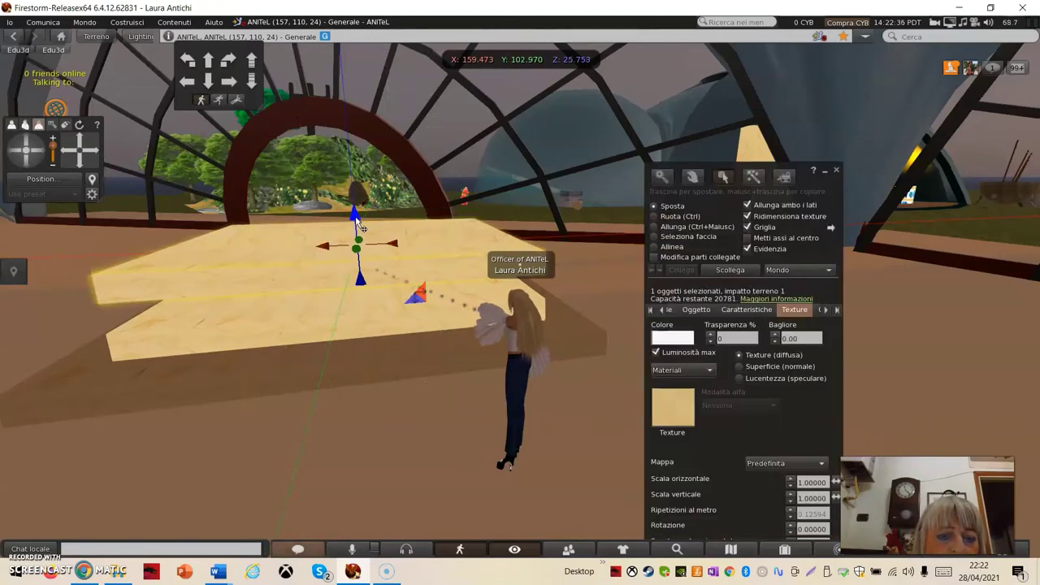
left_click_drag(362, 228, 370, 181)
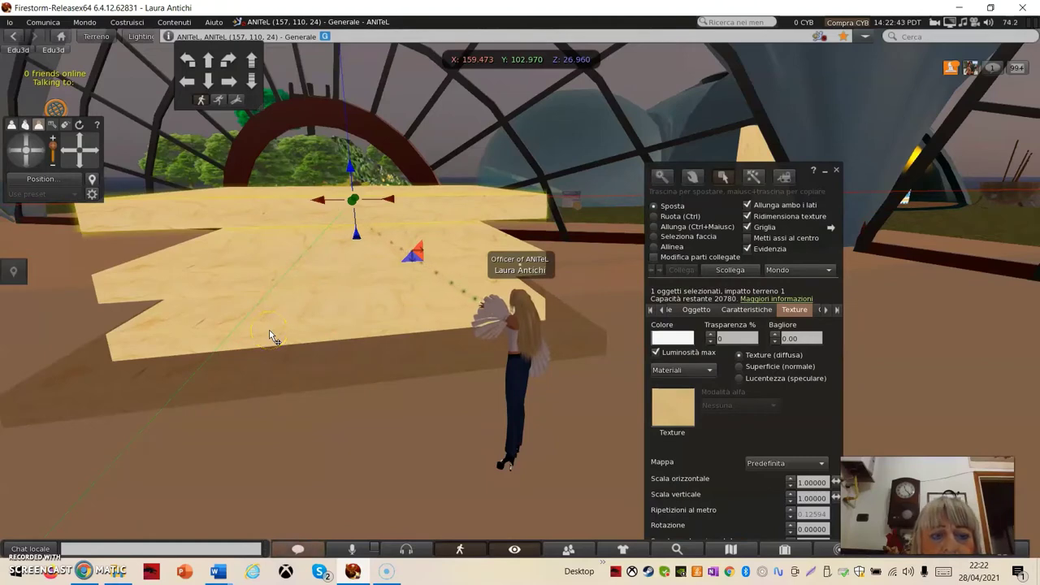
Hollow the middle bright slab to about 99 and lower the resulting frame to a Z height of about 25.21 m.
left_click(293, 272)
left_click(292, 271)
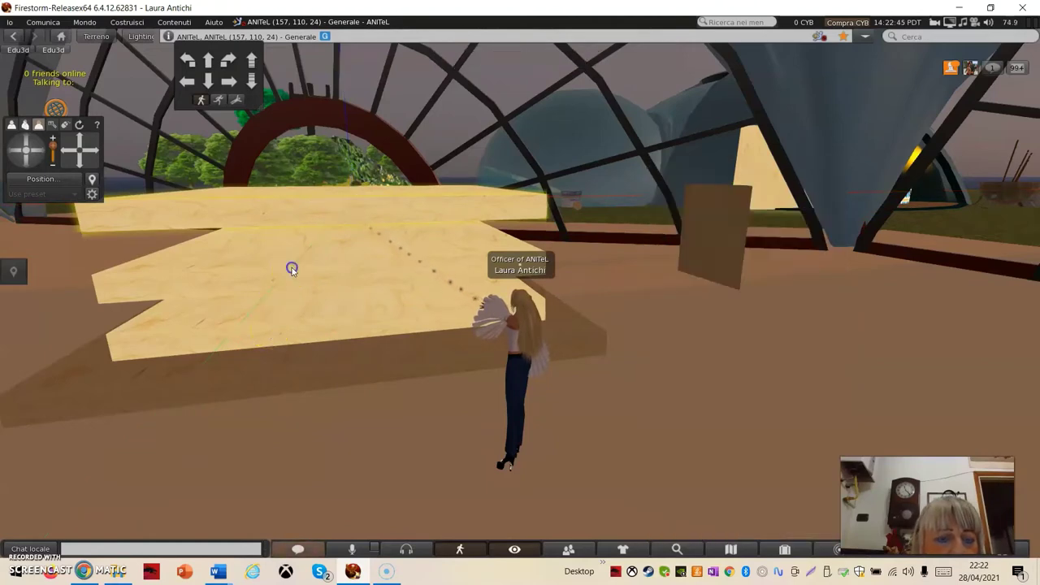
left_click(292, 271)
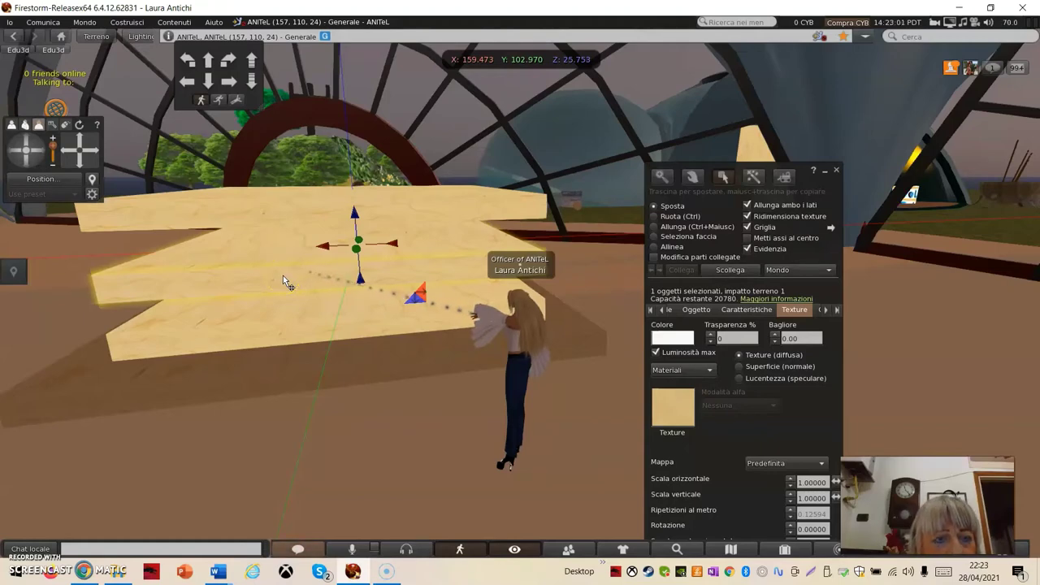
left_click(299, 274)
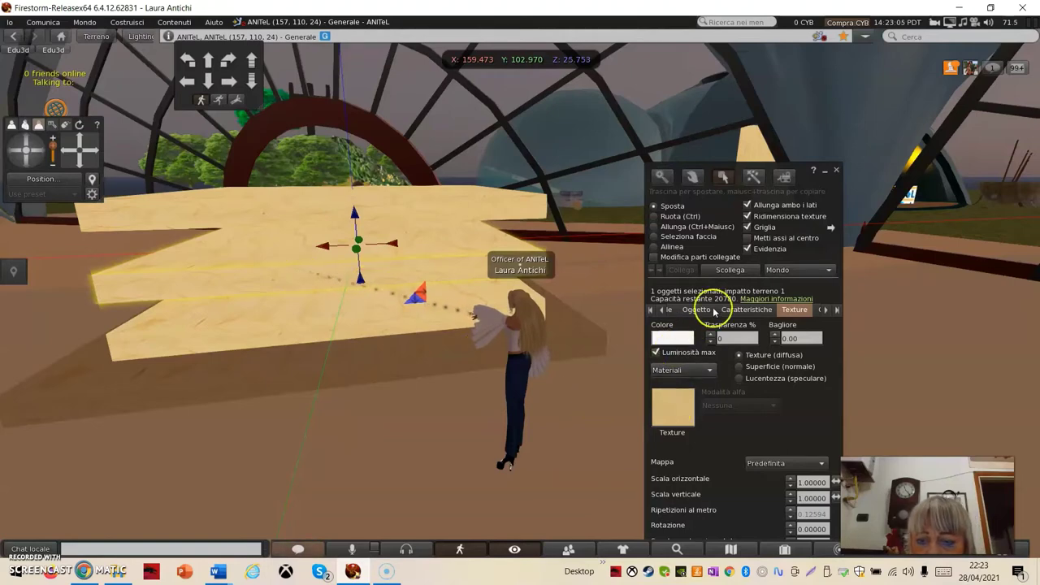
left_click(744, 313)
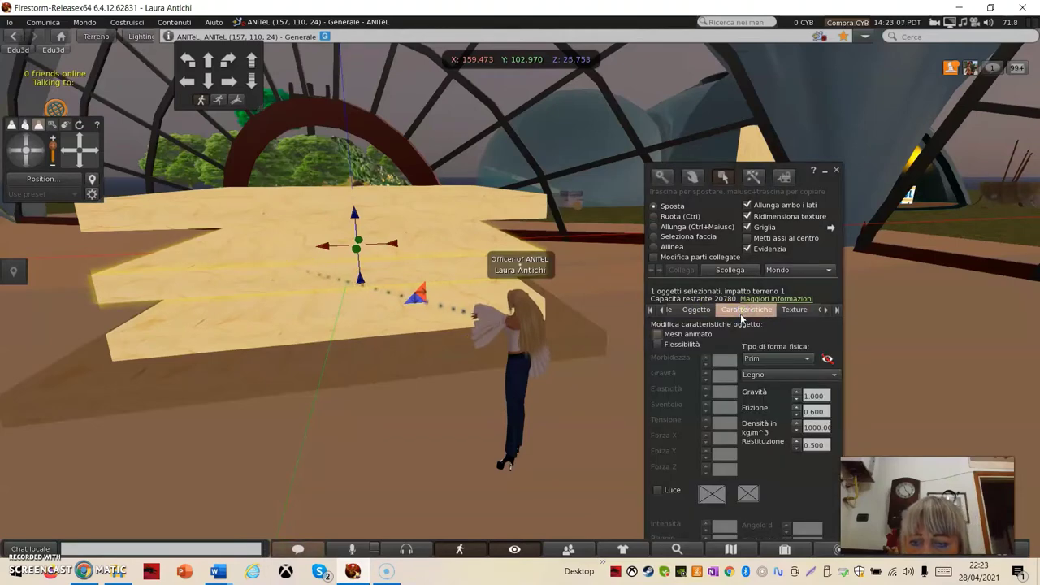
left_click(693, 311)
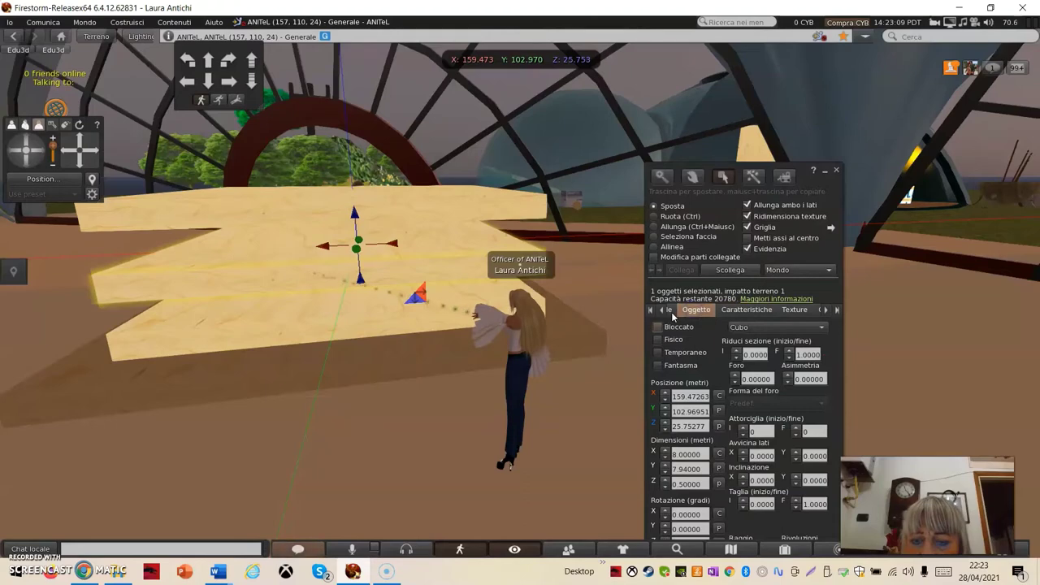
scroll(855, 366, "down", 2)
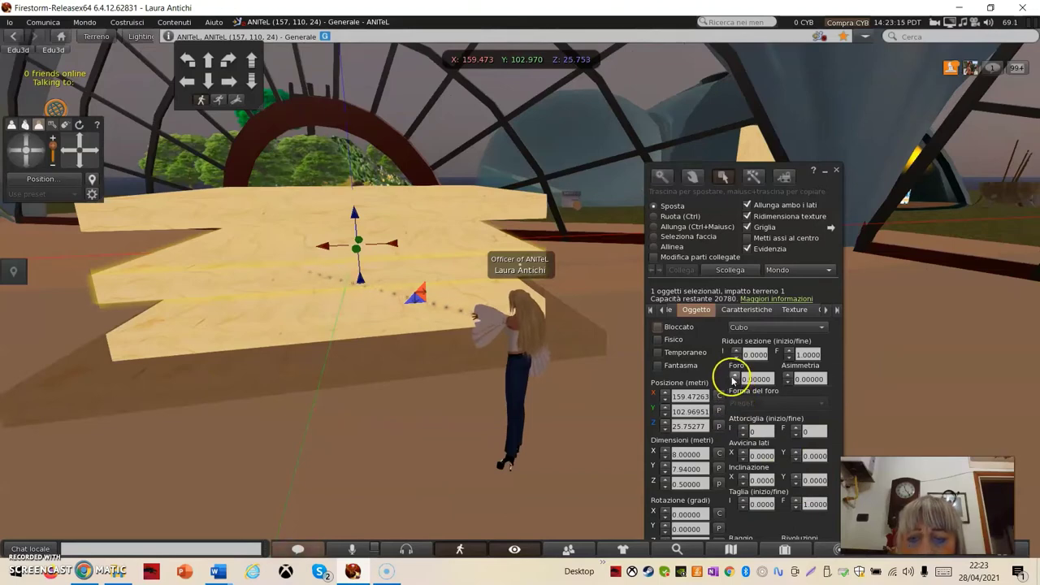
left_click(736, 379)
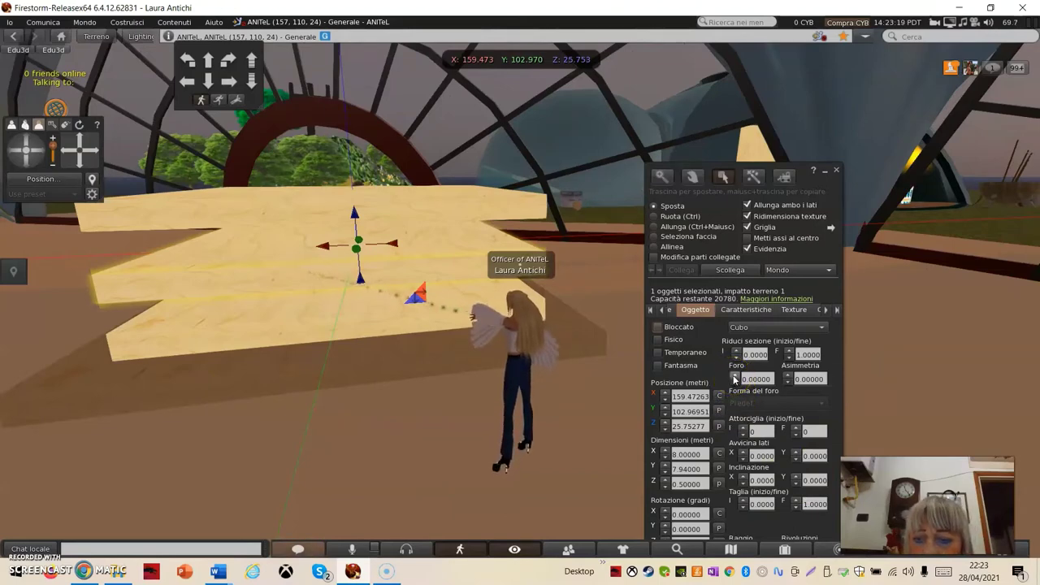
left_click(736, 379)
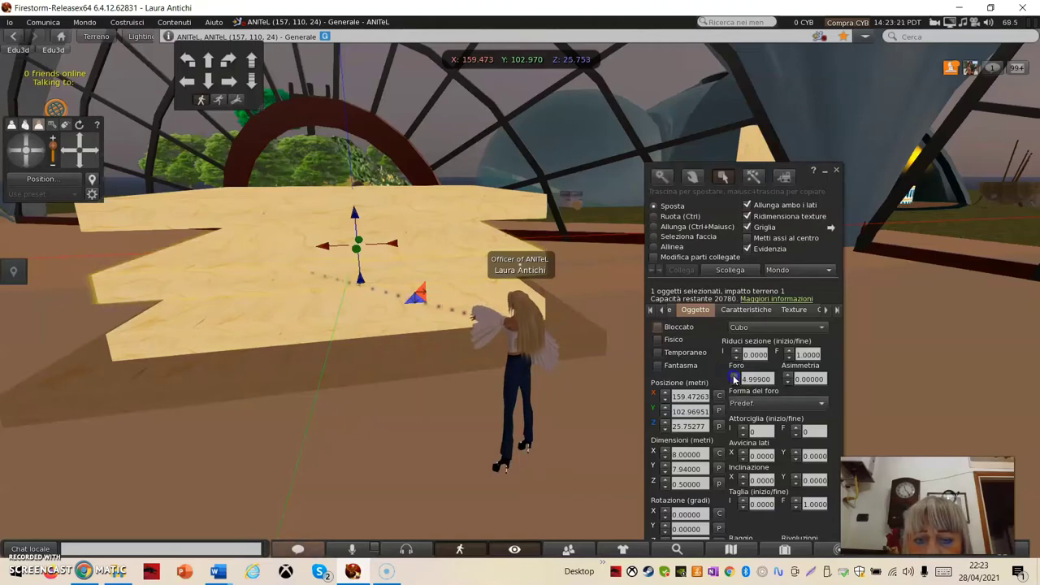
left_click(736, 379)
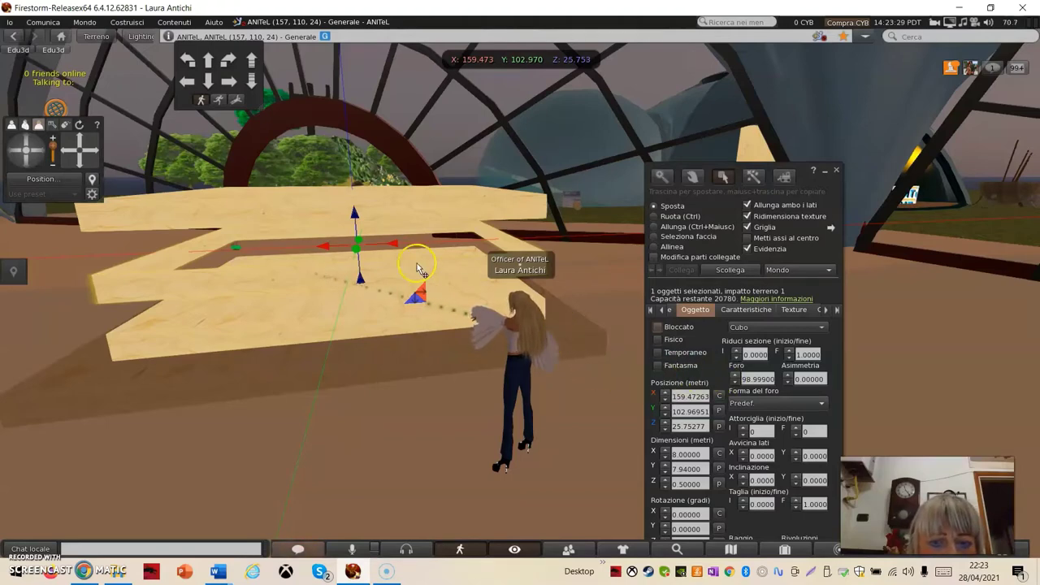
left_click_drag(348, 226, 359, 245)
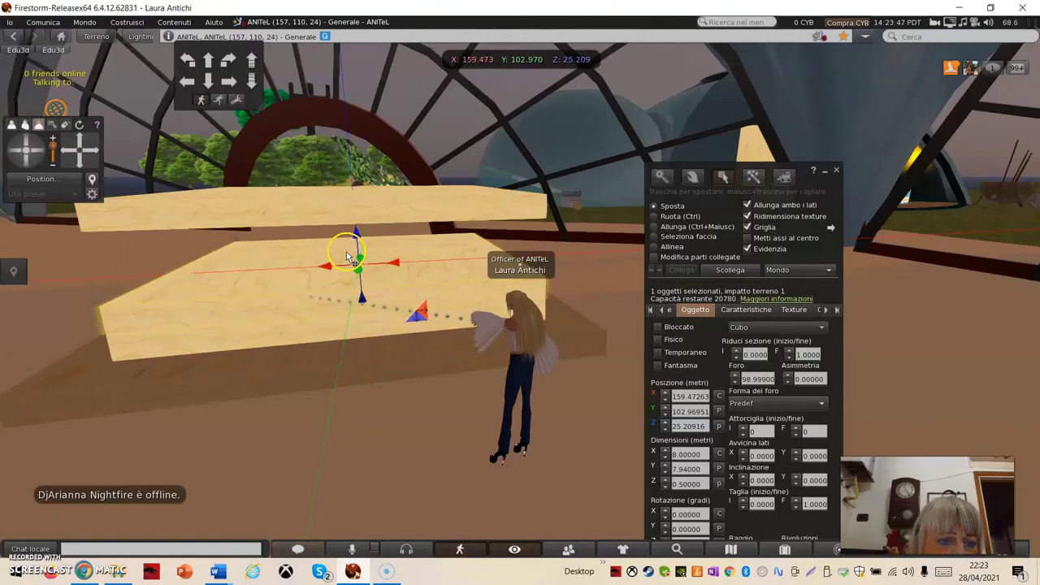
Resize the topmost slab to 7 m in X and 5.94 m in Y, and lower it into the hollow frame at about 25.34 m.
left_click(310, 203)
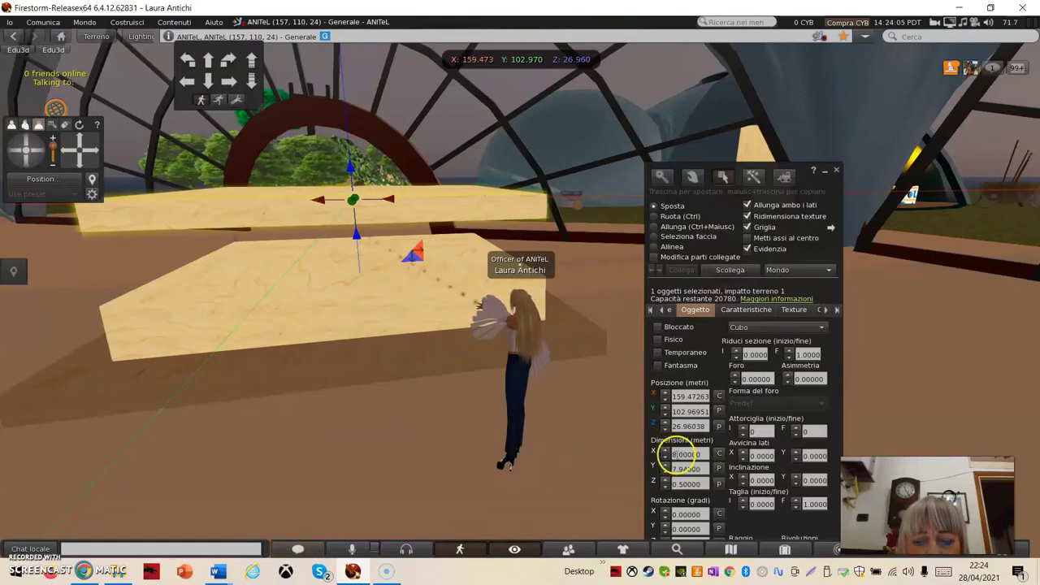
left_click(678, 455)
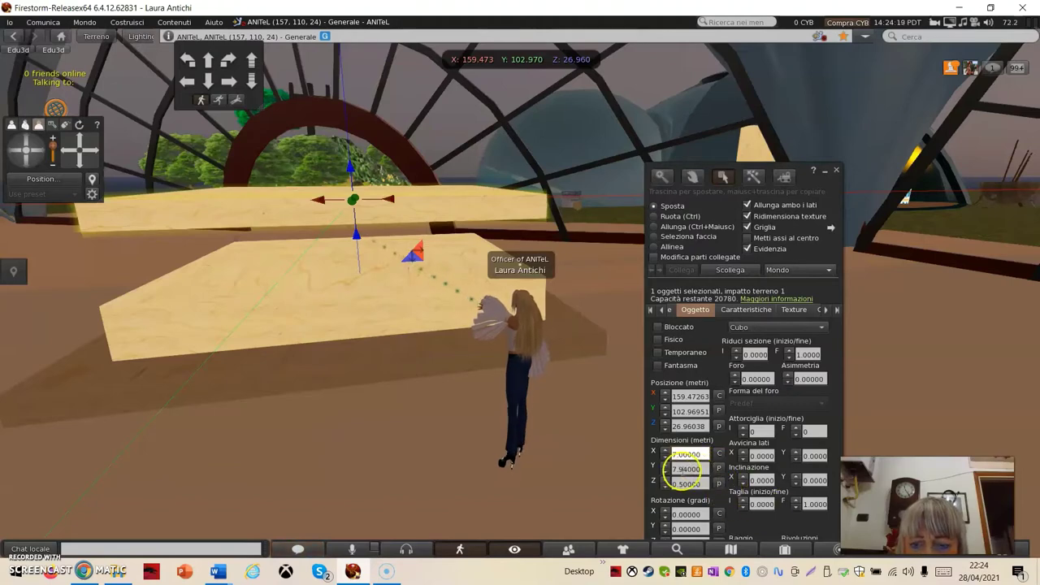
left_click_drag(682, 469, 664, 483)
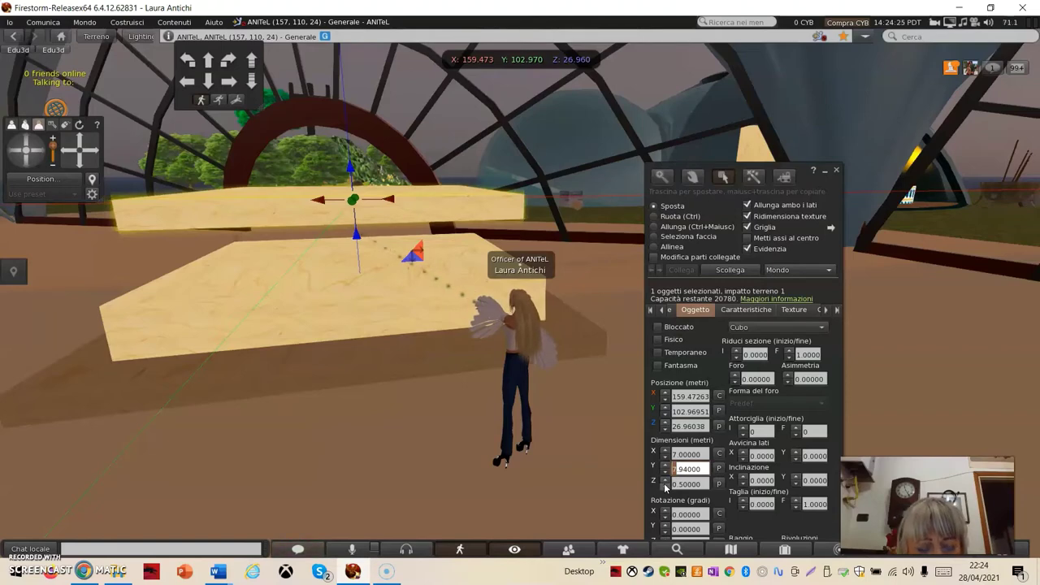
type("5")
left_click(690, 476)
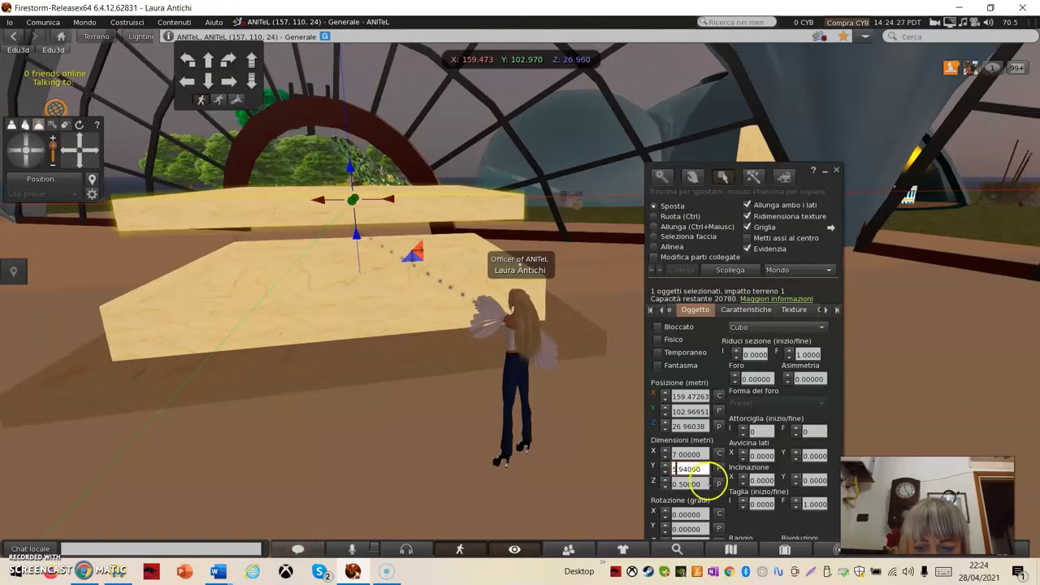
left_click(576, 367)
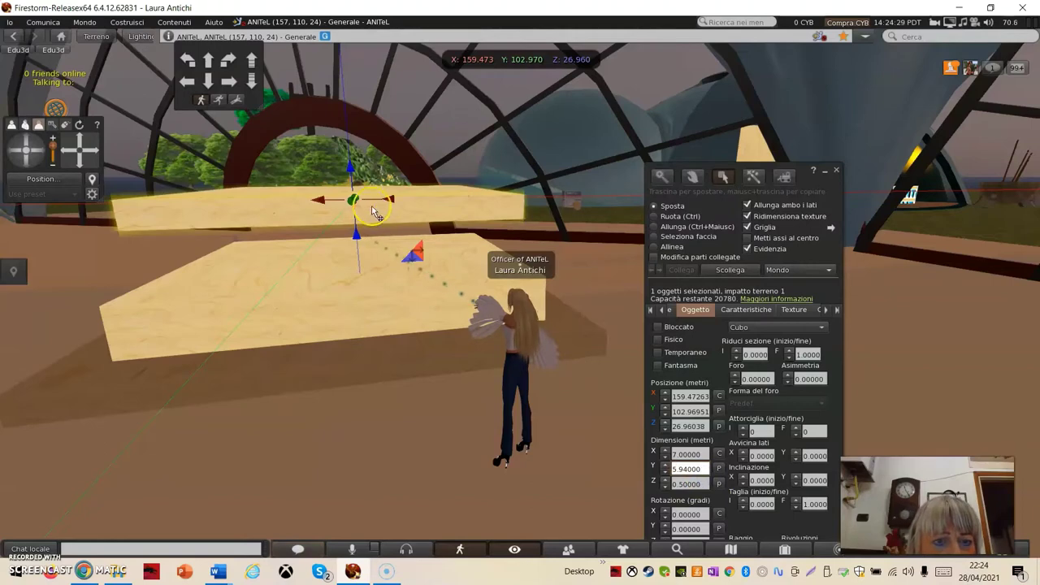
left_click_drag(349, 168, 320, 236)
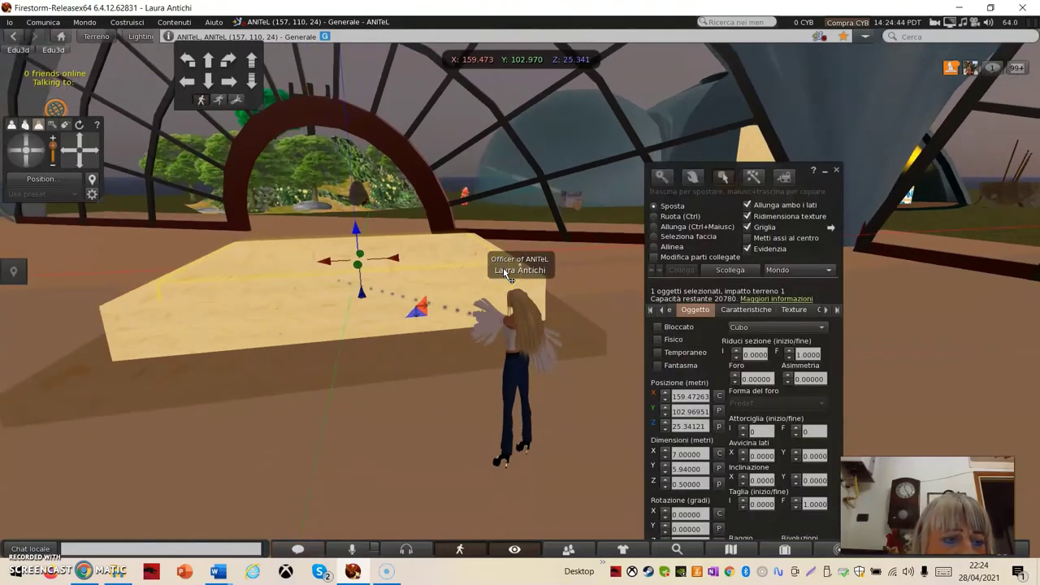
left_click(279, 269, "alt")
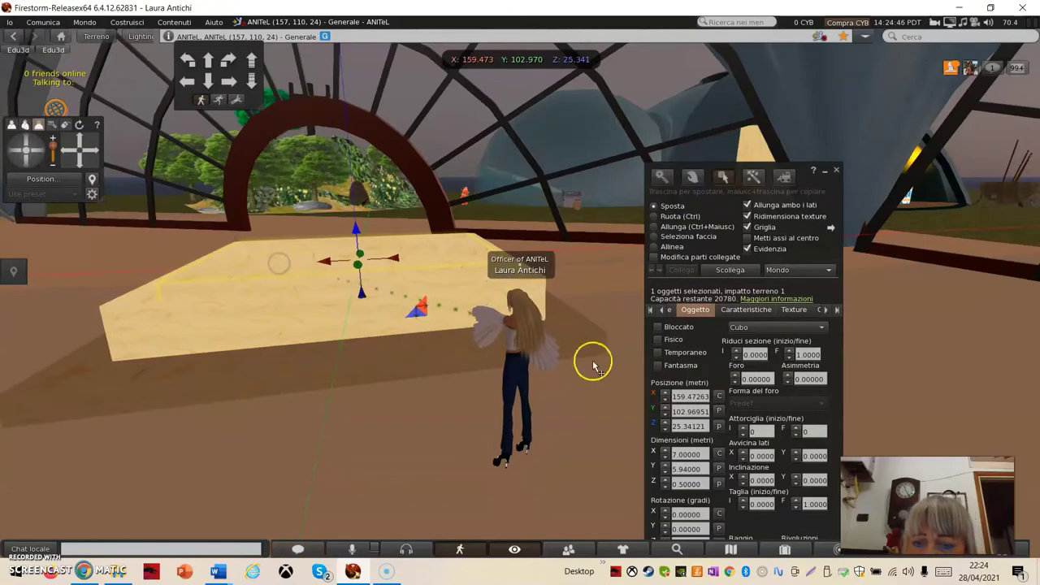
Colour the slab inside the frame light cyan (RGB 128, 255, 255).
left_click(793, 310)
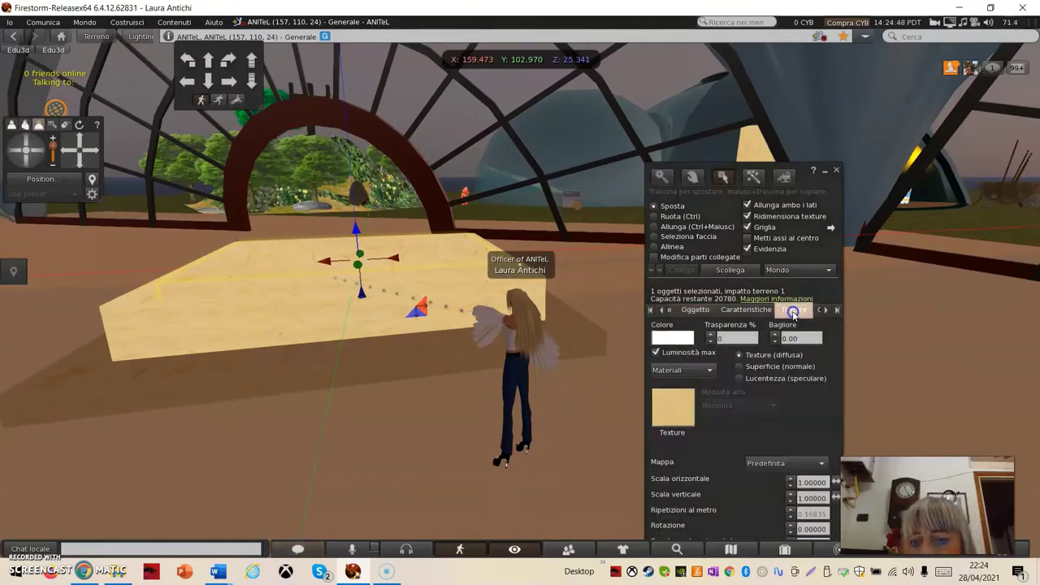
left_click(660, 338)
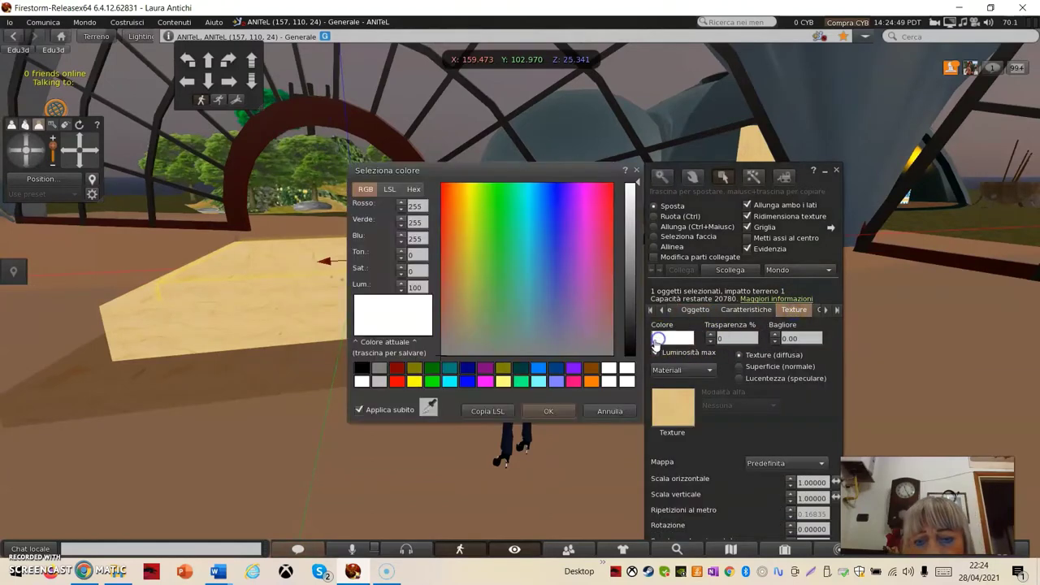
left_click(539, 382)
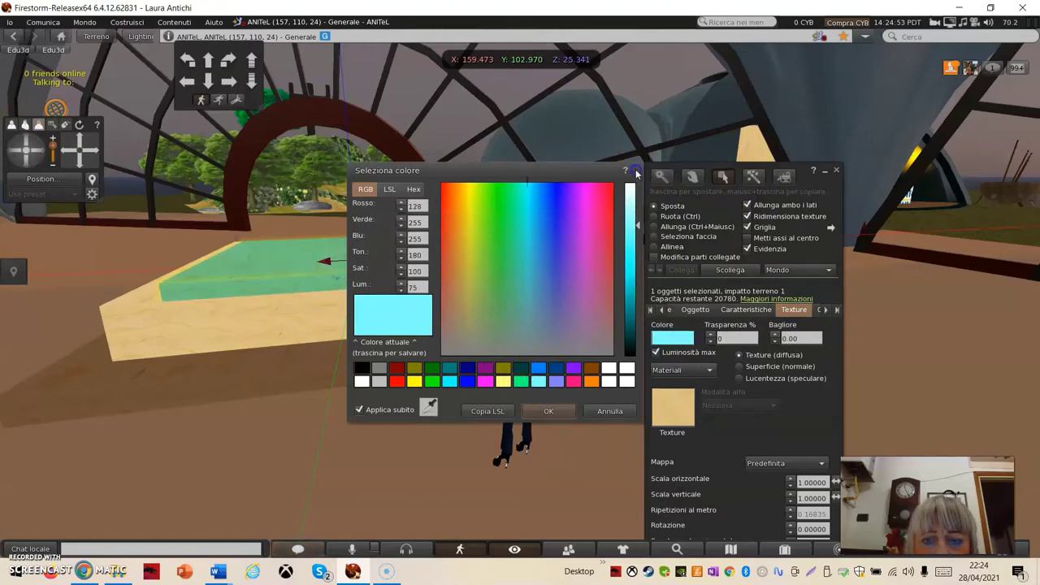
left_click(556, 409)
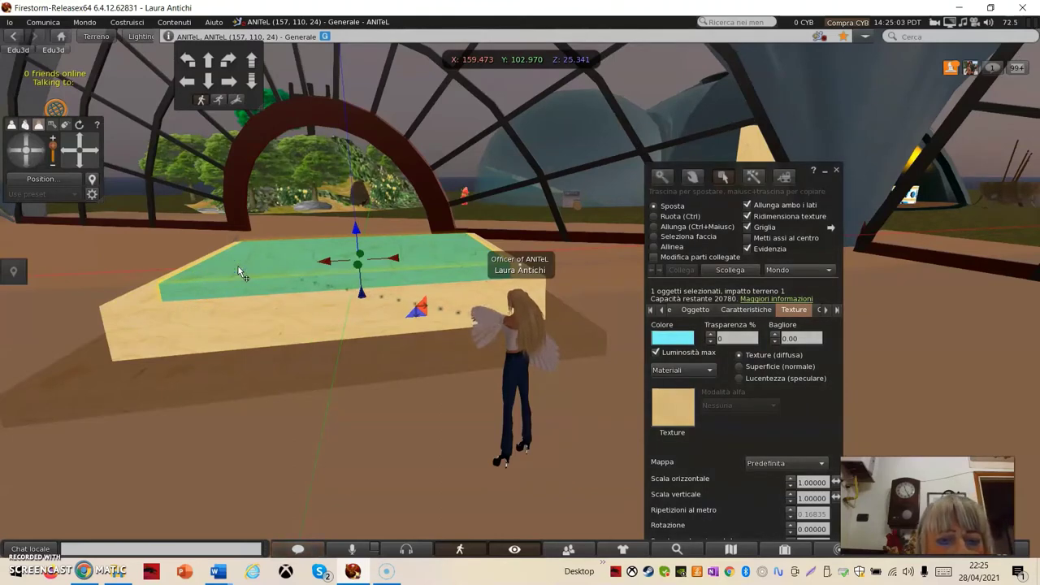
left_click(288, 281)
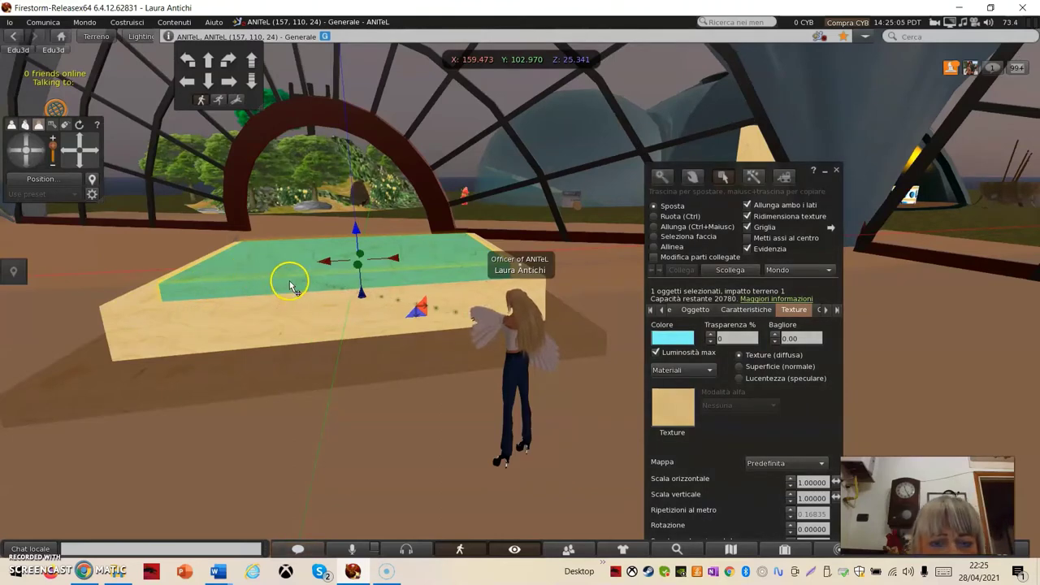
left_click(356, 303)
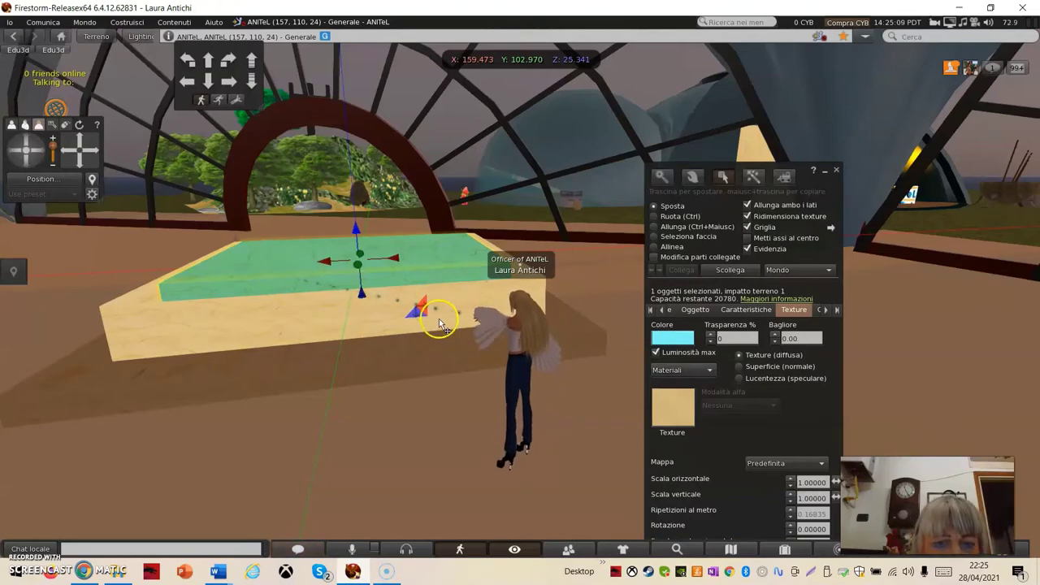
Set the cyan slab's X size to 8 m.
scroll(362, 294, "down", 3)
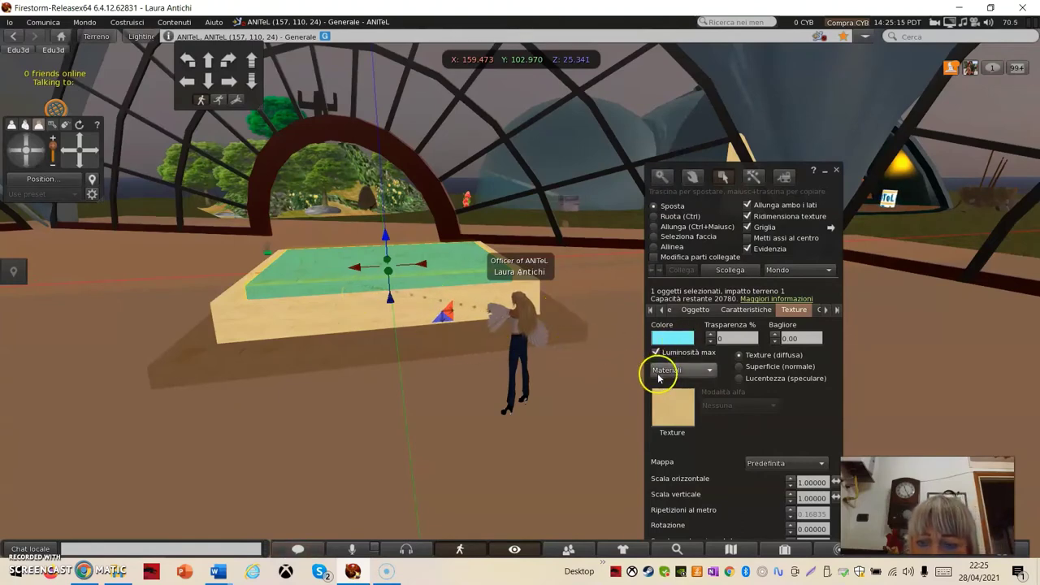
left_click(686, 309)
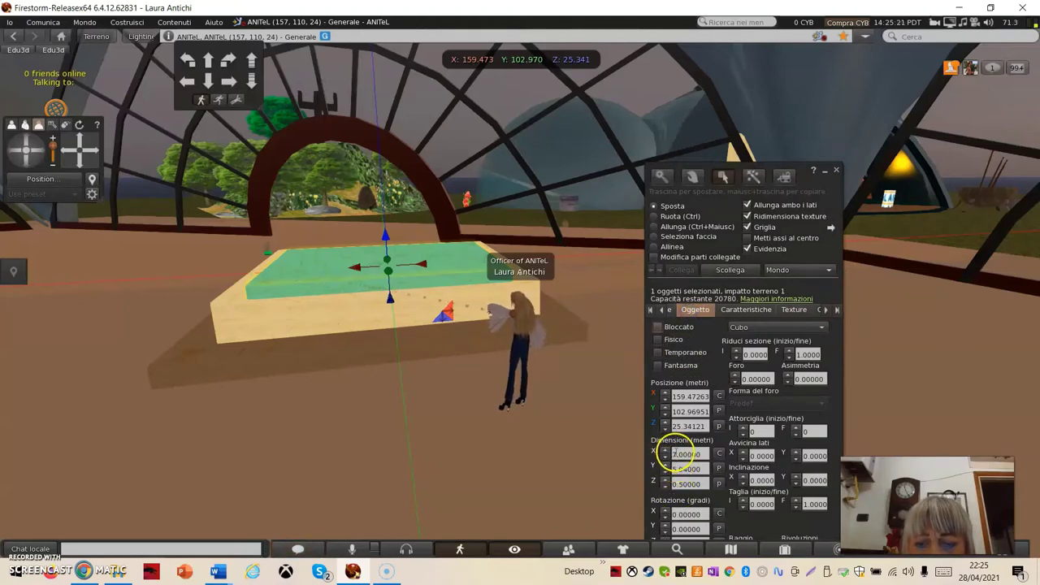
left_click(675, 453)
left_click_drag(674, 453, 667, 453)
key("BackSpace")
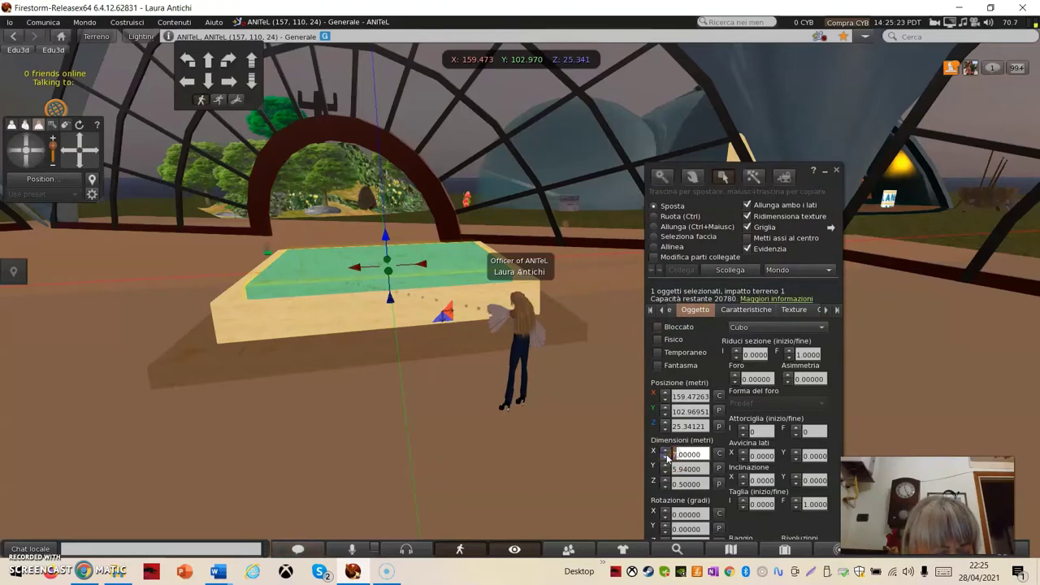
left_click(687, 469)
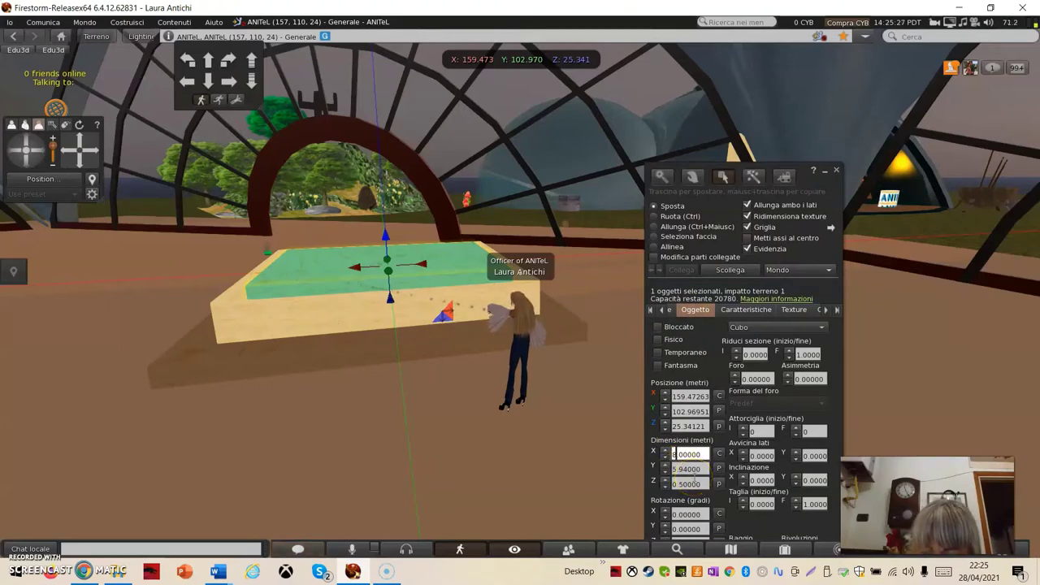
key("Return")
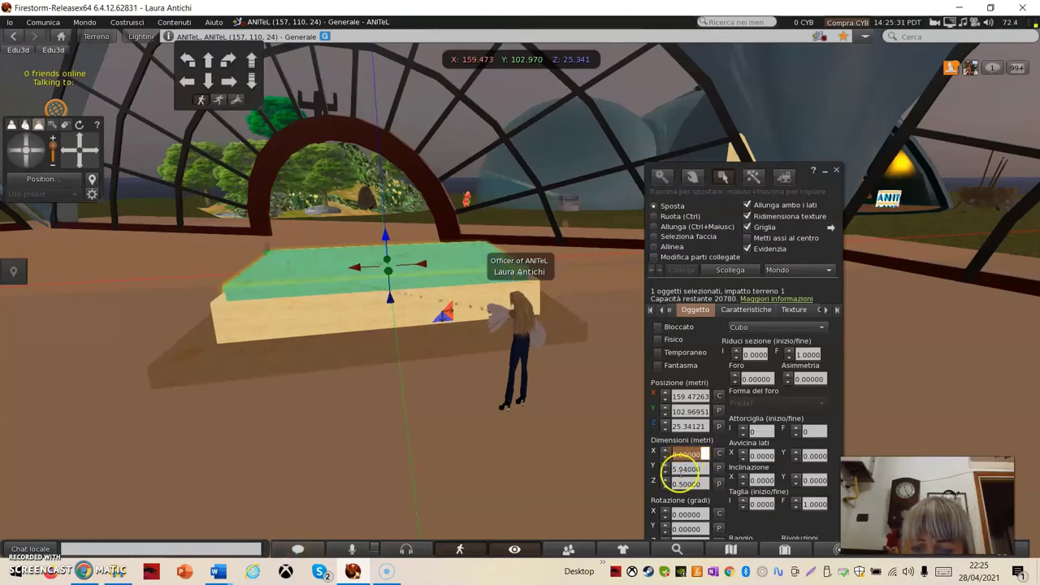
Set the cyan slab's Y size to 6.5 m.
left_click(676, 473)
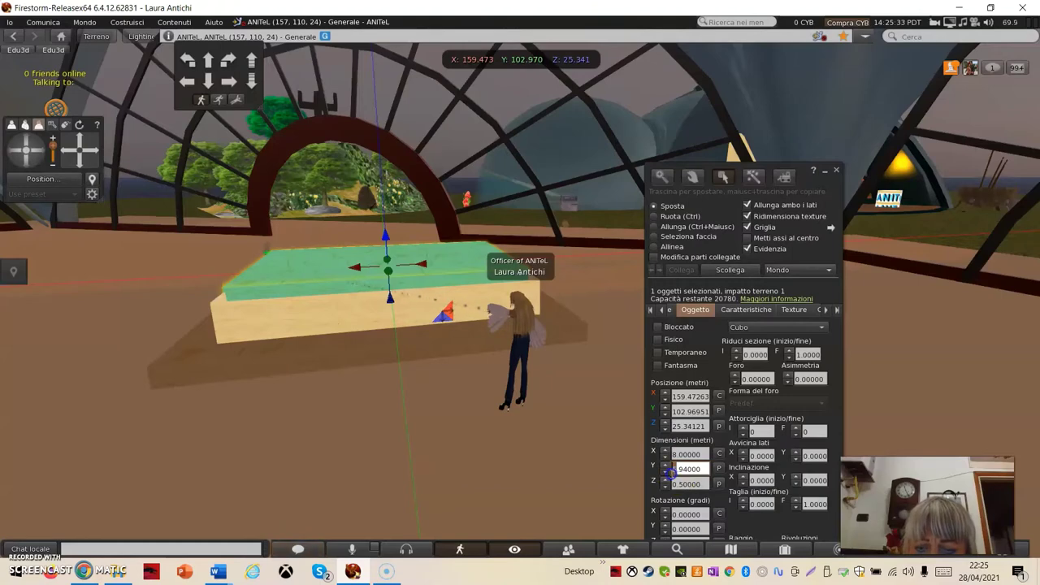
left_click(726, 478)
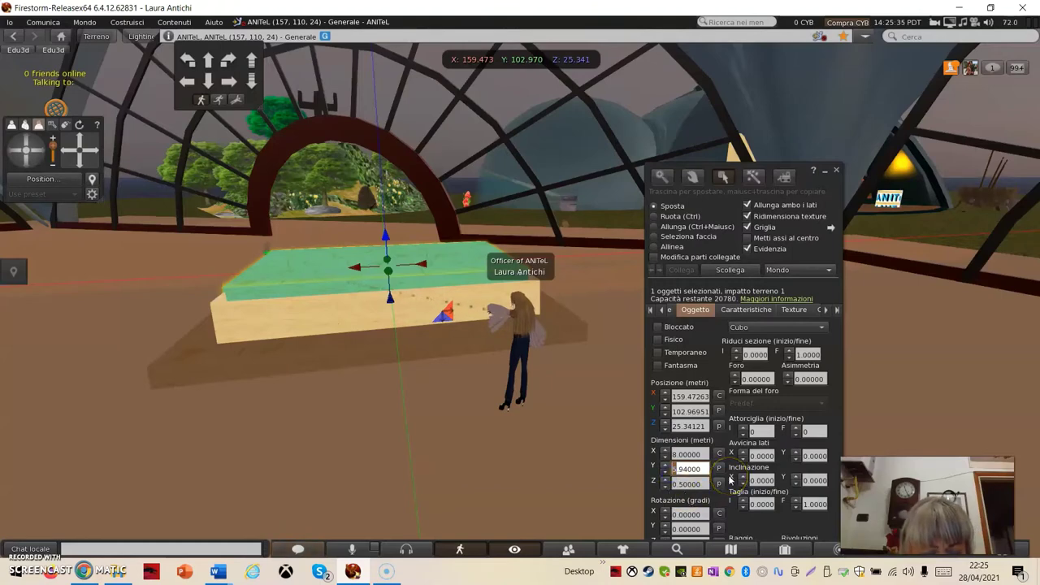
type("7")
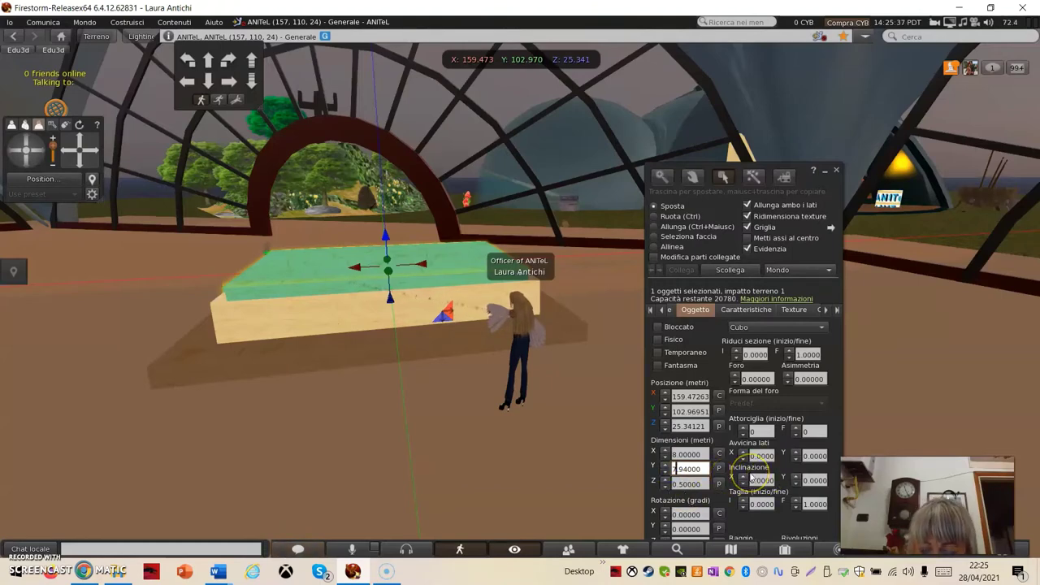
key("Return")
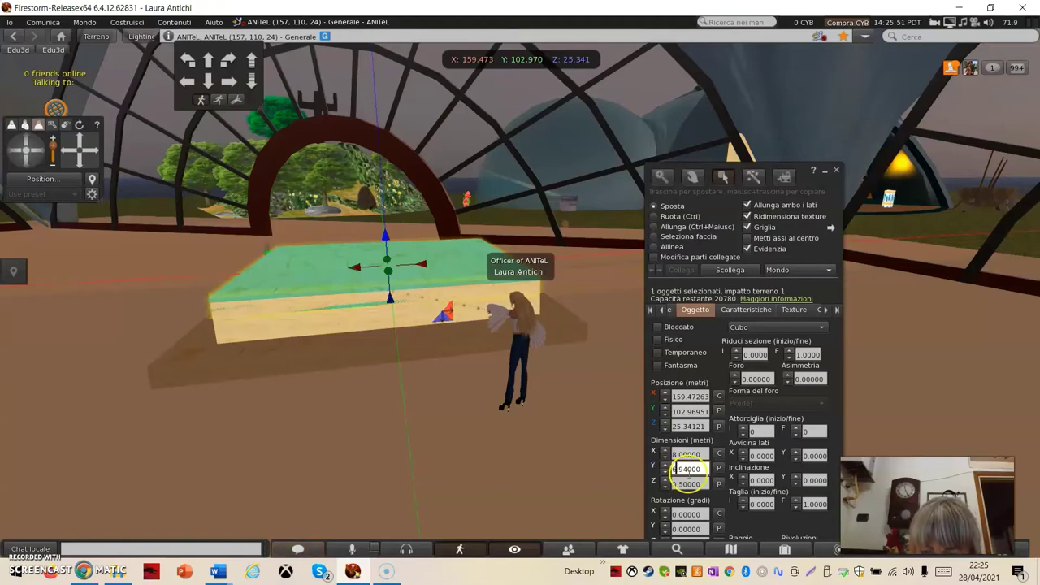
left_click(706, 470)
left_click_drag(676, 476, 681, 477)
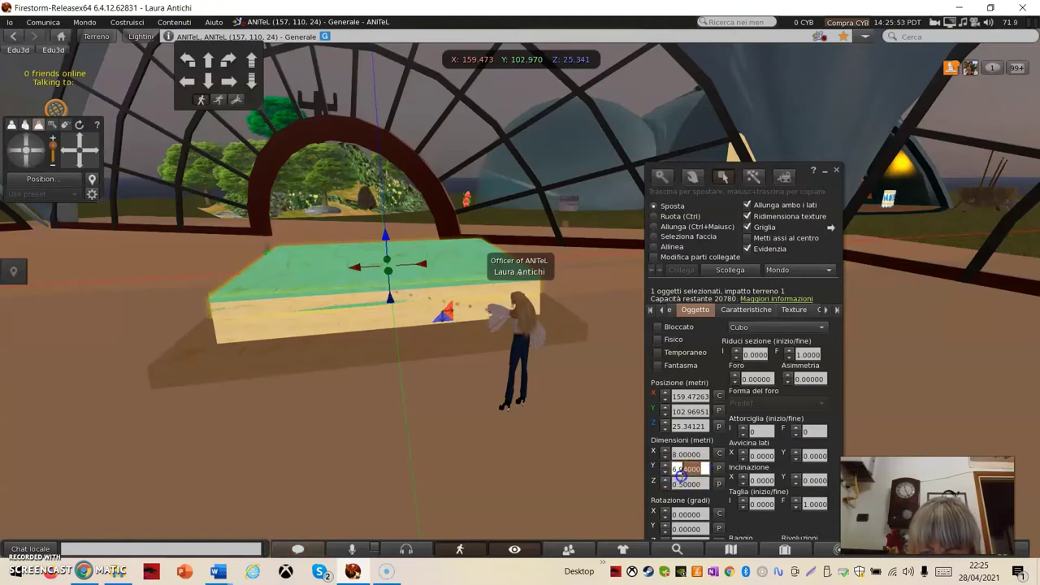
type("5")
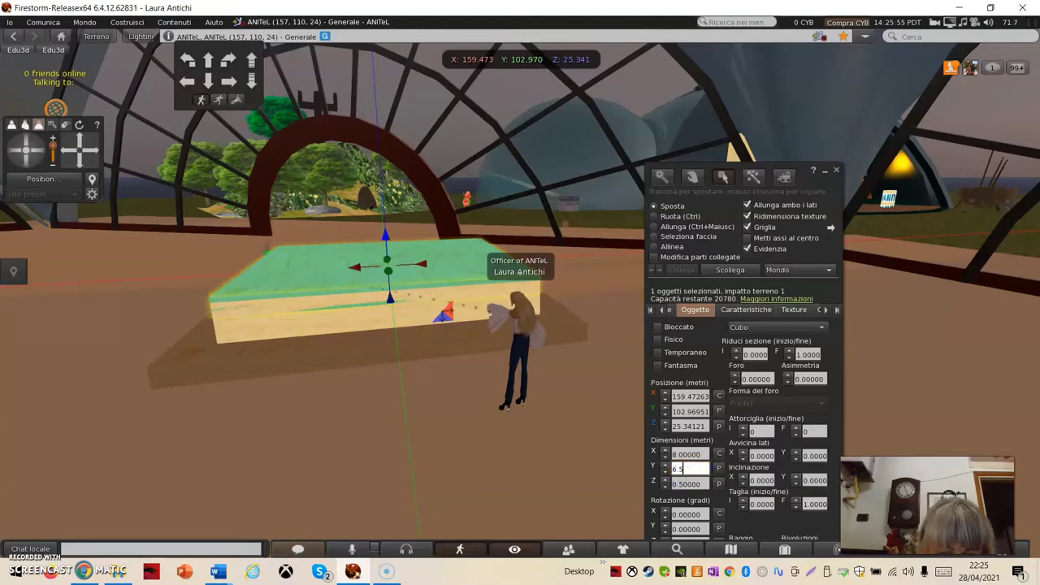
key("Return")
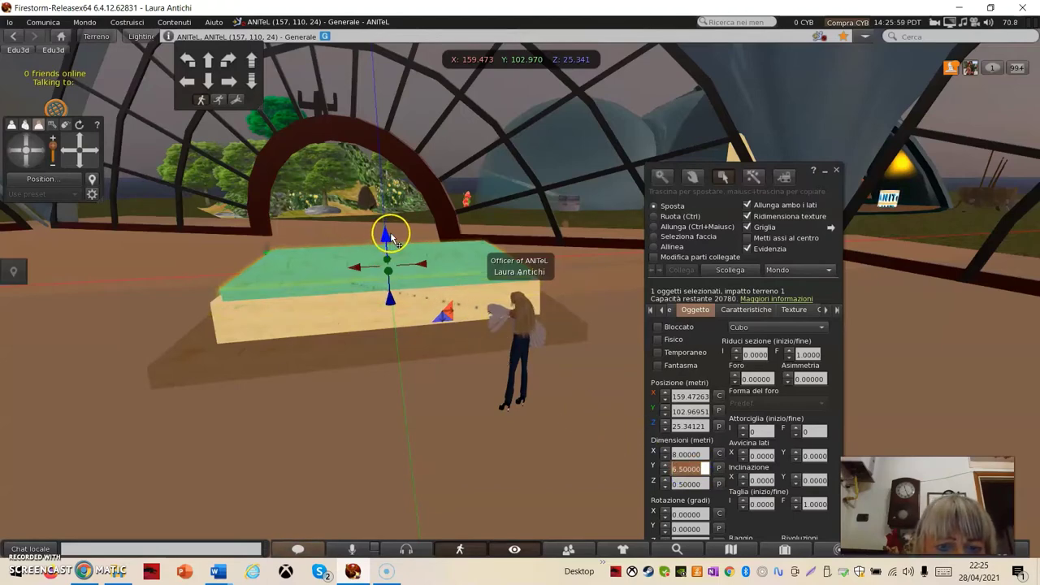
Lower the cyan slab inside the hollow frame to a Z height of about 25.10 m.
left_click_drag(385, 235, 386, 249)
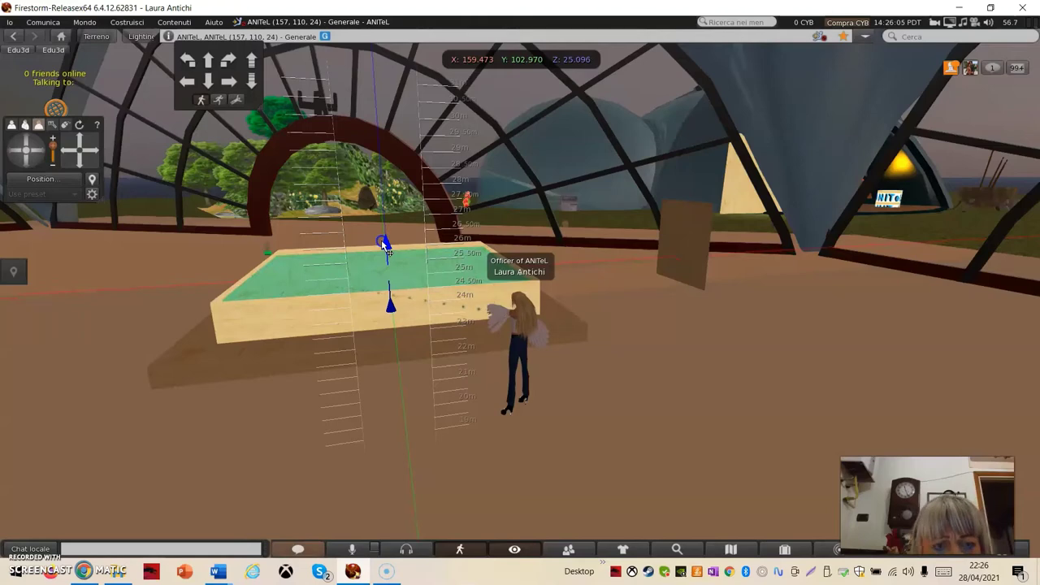
left_click_drag(385, 245, 385, 245)
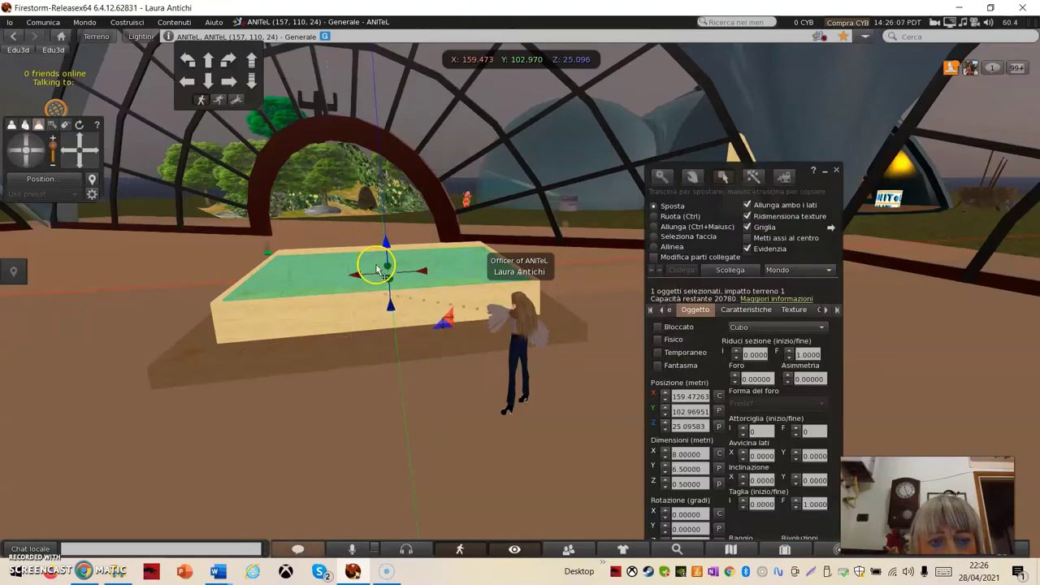
scroll(520, 261, "up", 3)
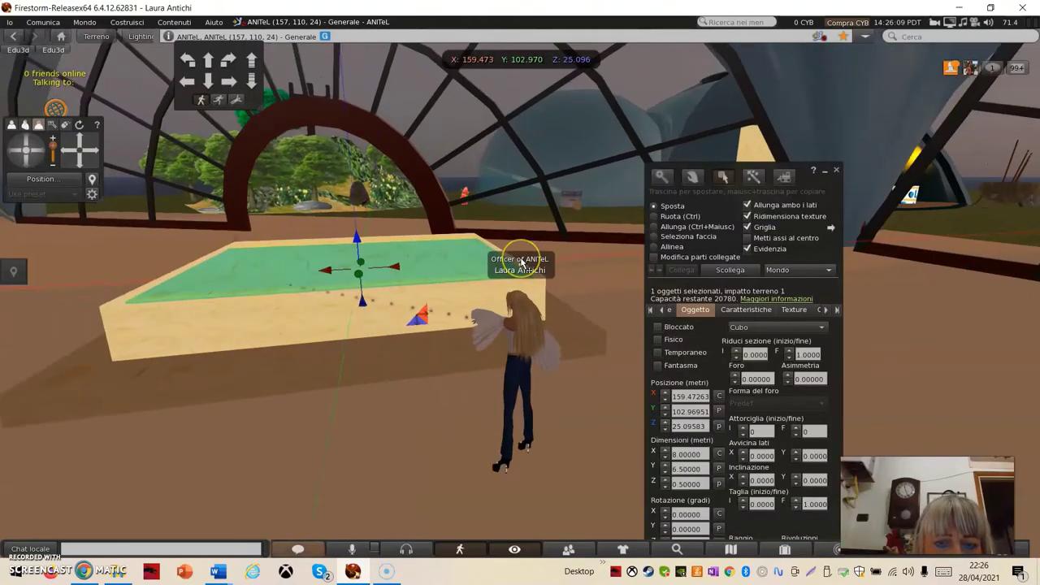
scroll(523, 262, "down", 1)
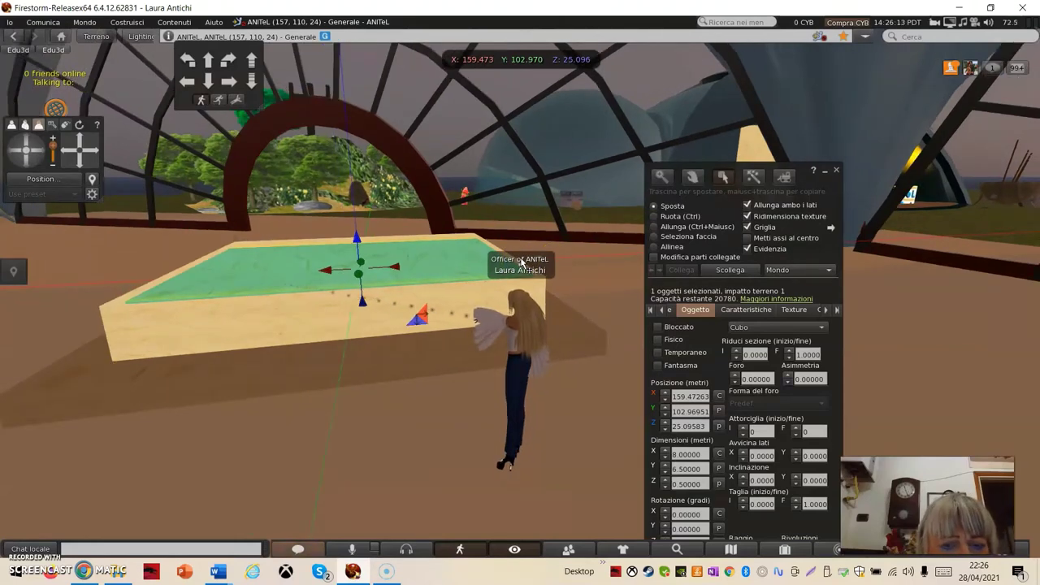
scroll(522, 262, "down", 1)
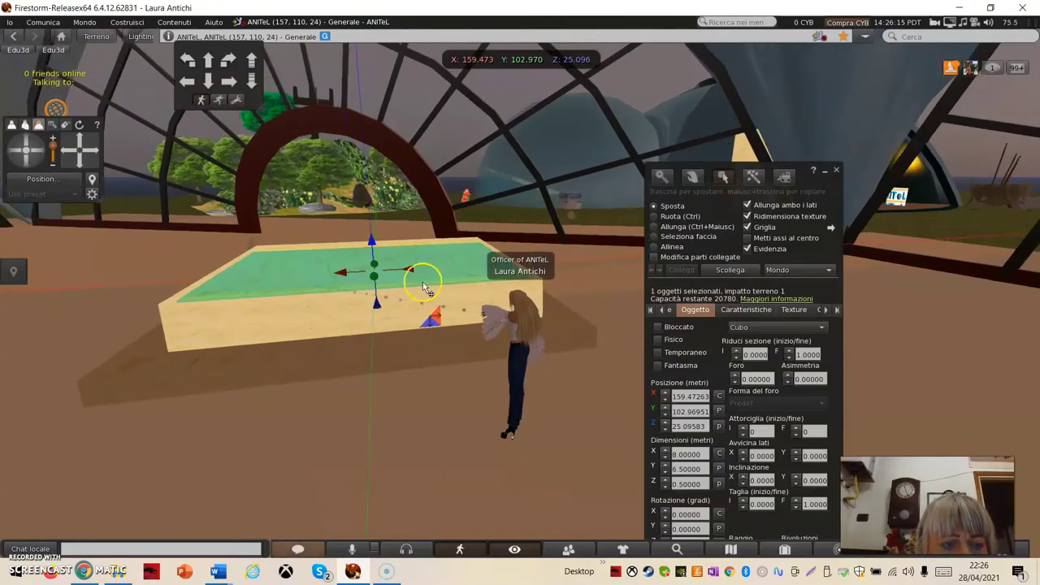
Resize the bright slab directly beneath the hollow frame to 9 m in X and 8 m in Y.
left_click(301, 333)
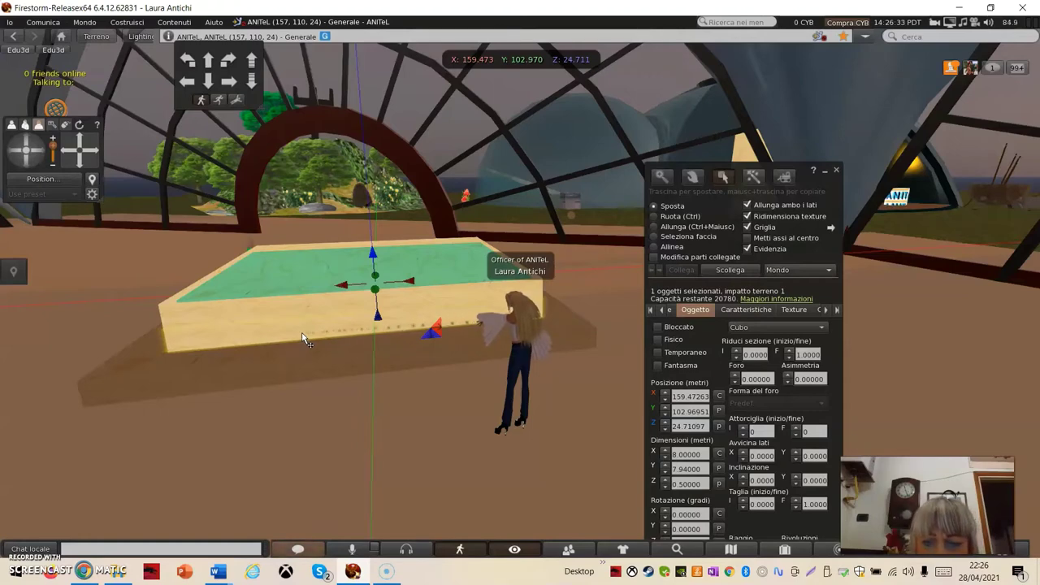
left_click(676, 455)
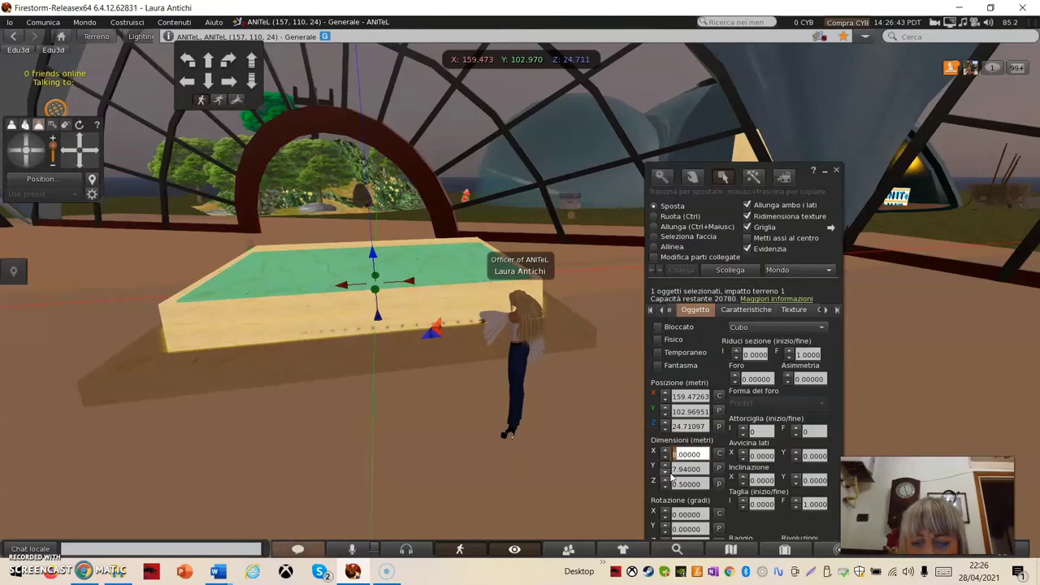
type("9")
left_click(676, 470)
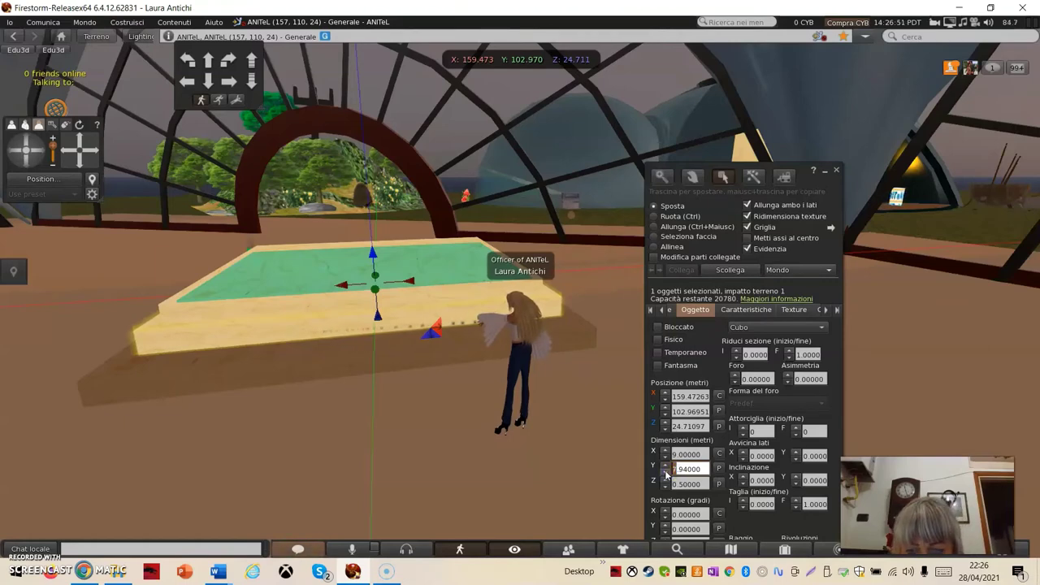
left_click(709, 469)
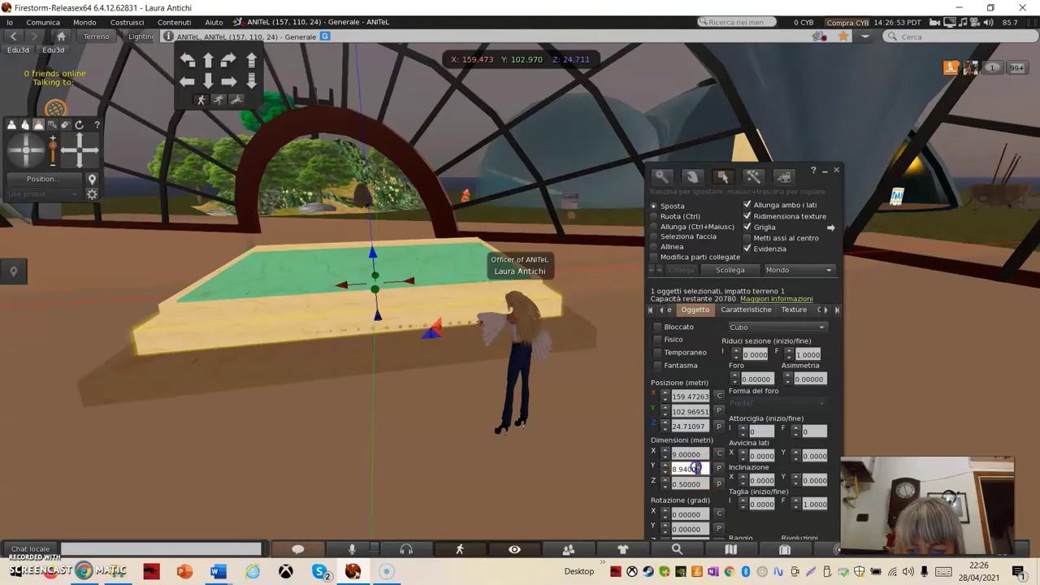
left_click_drag(697, 468, 680, 469)
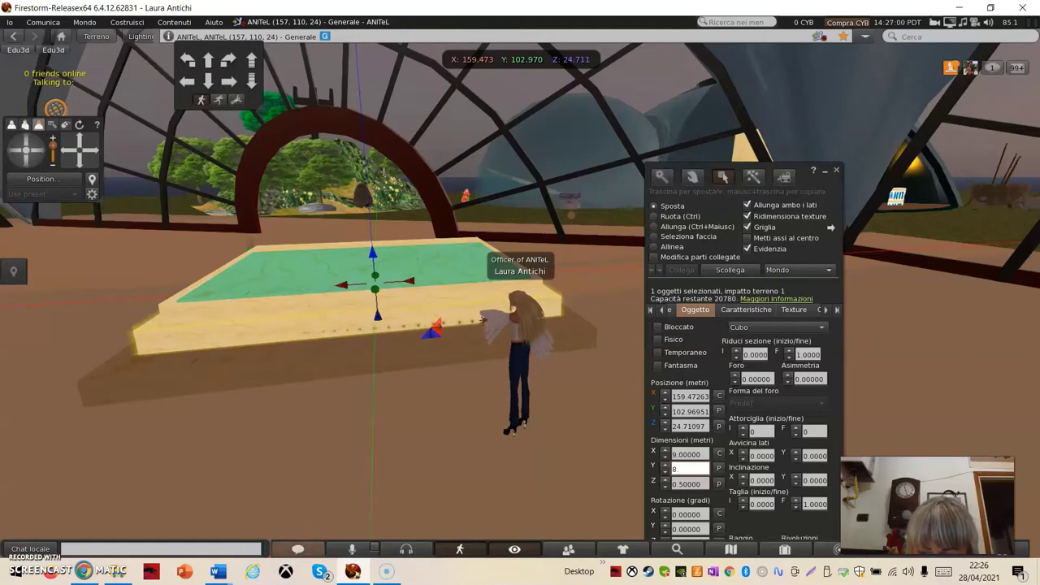
key("Return")
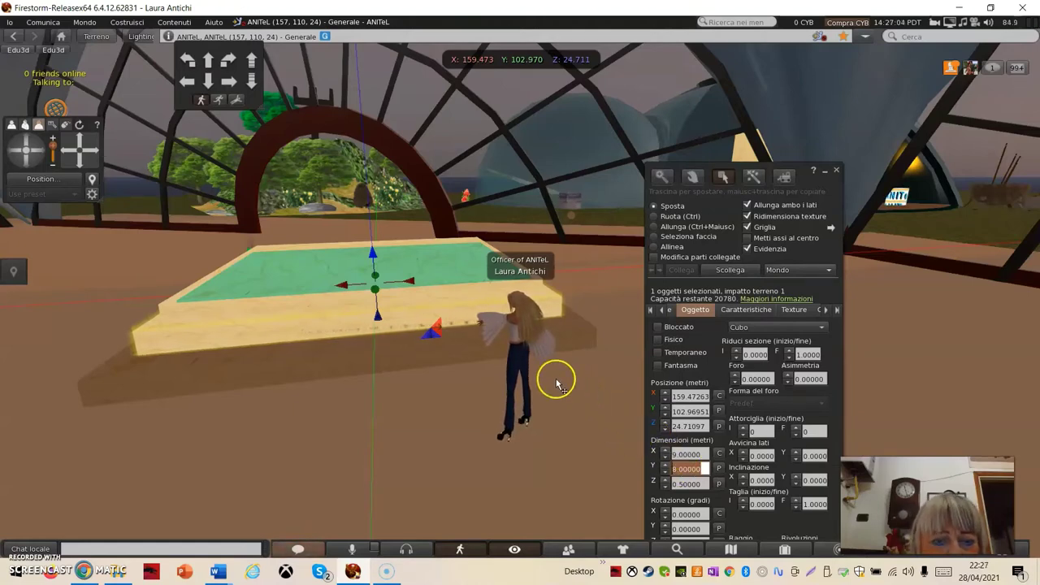
scroll(519, 348, "up", 3)
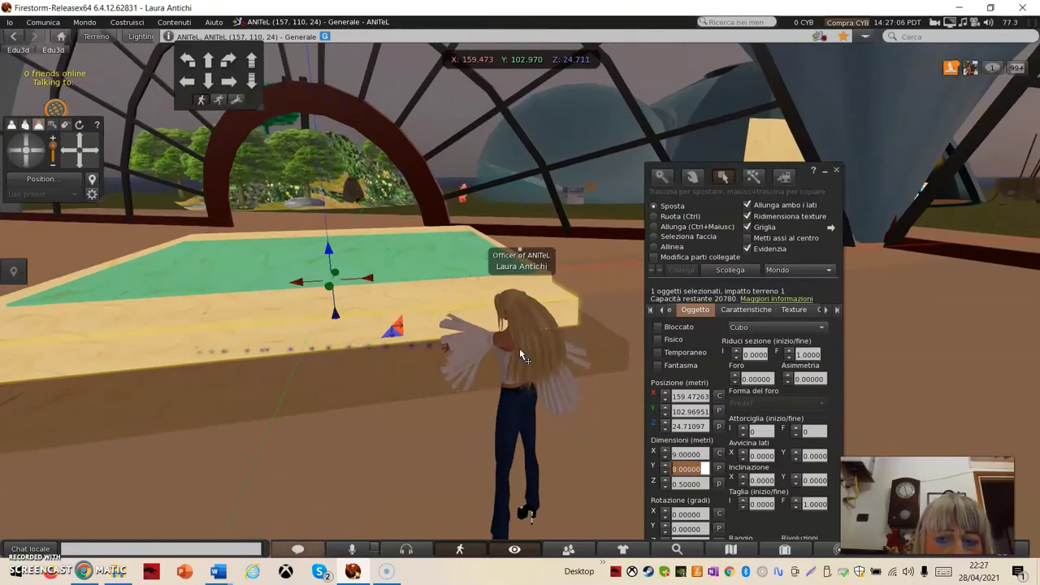
scroll(519, 348, "down", 2)
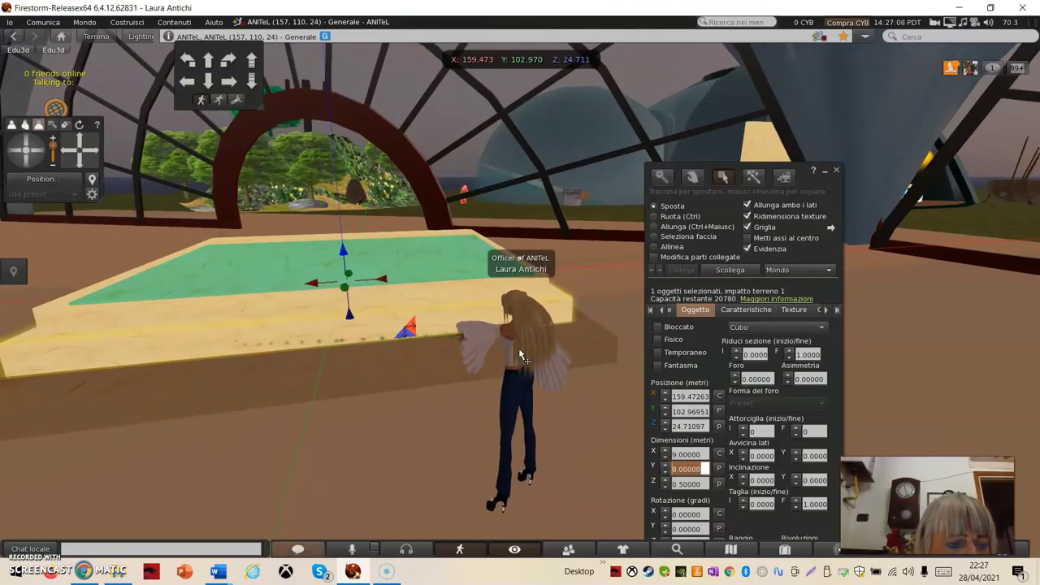
left_click(503, 359)
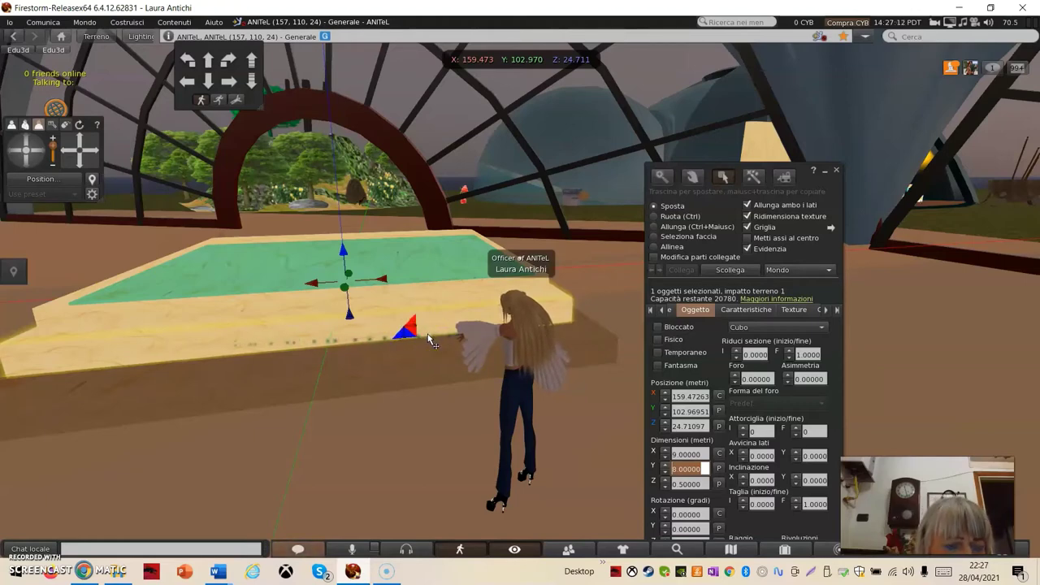
left_click(326, 323)
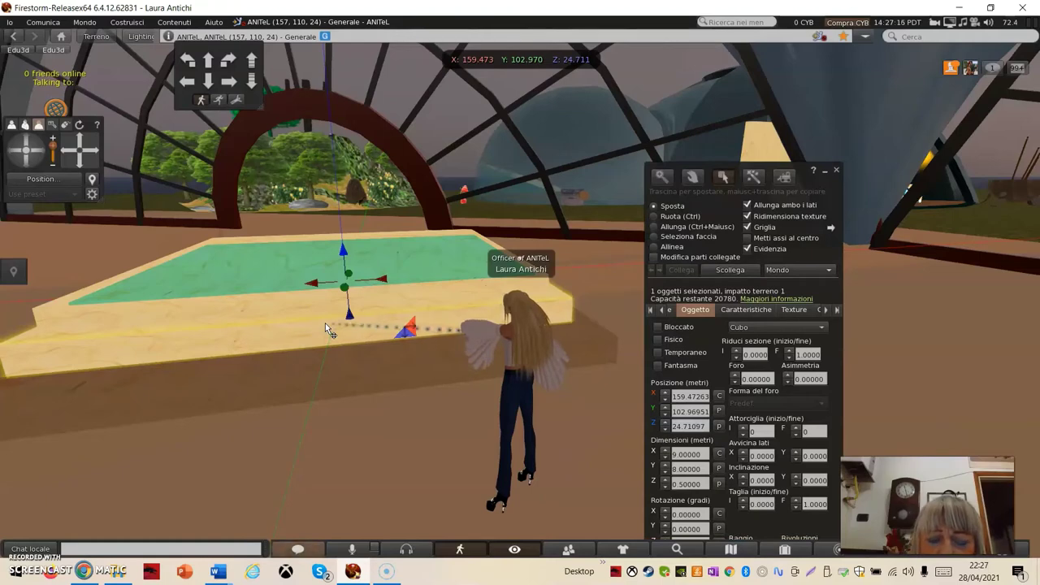
left_click(337, 339)
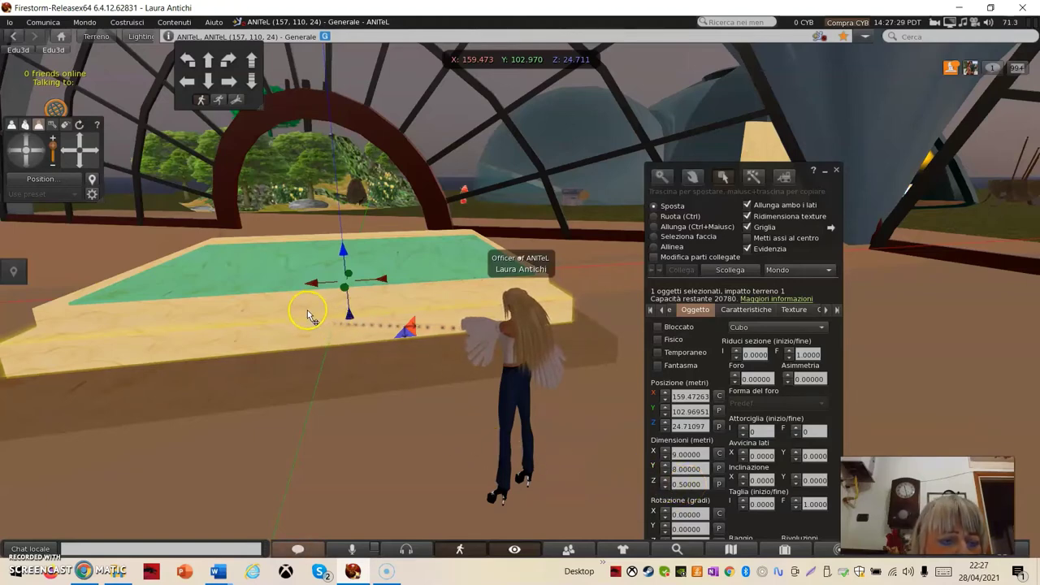
scroll(311, 313, "down", 2)
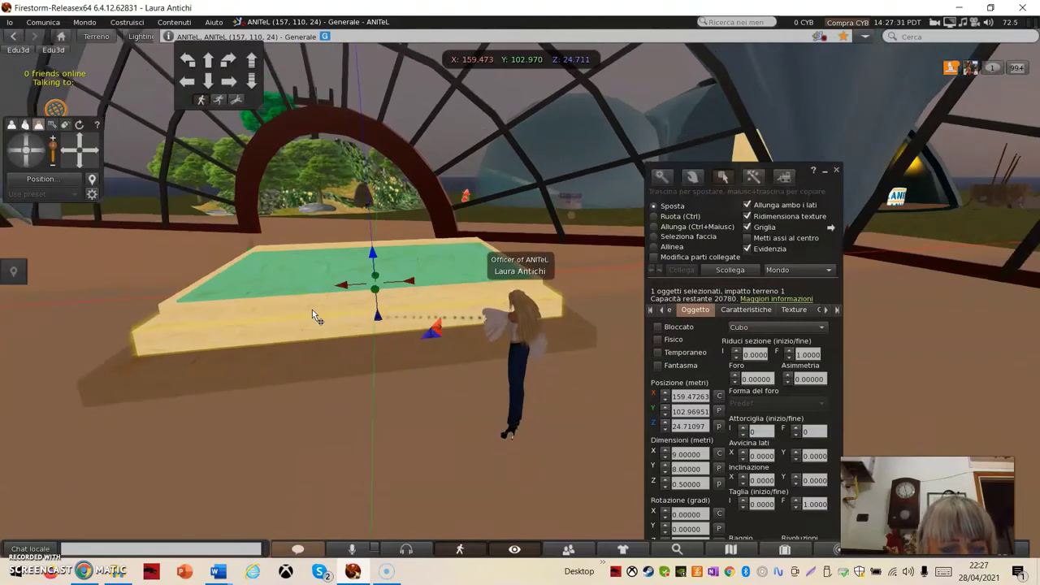
Set the Z size of the slab beneath the frame to 0.4 m and its X size to 9.01 m.
left_click(273, 332)
left_click(273, 332)
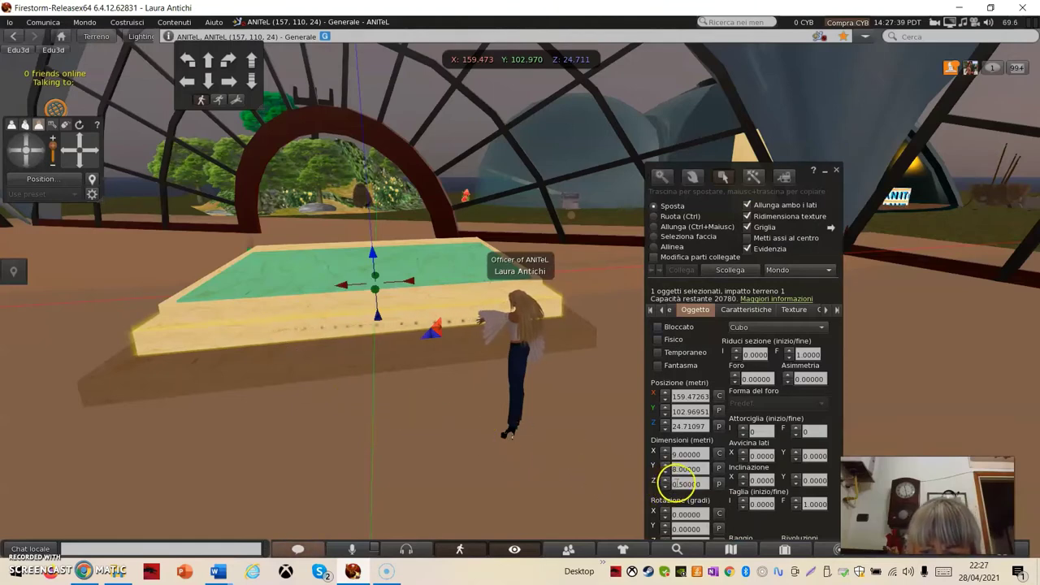
left_click(691, 484)
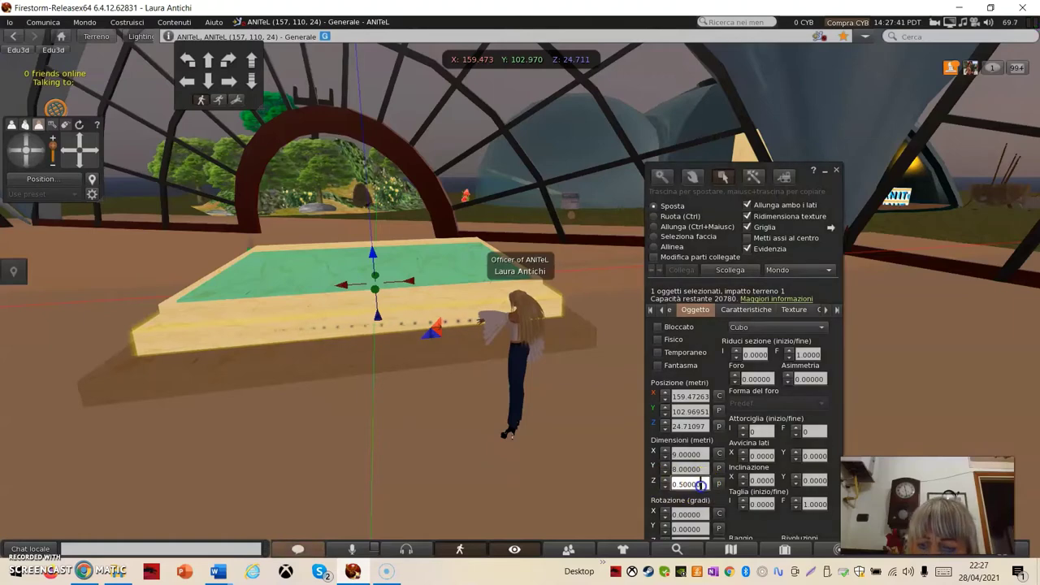
double_click(685, 486)
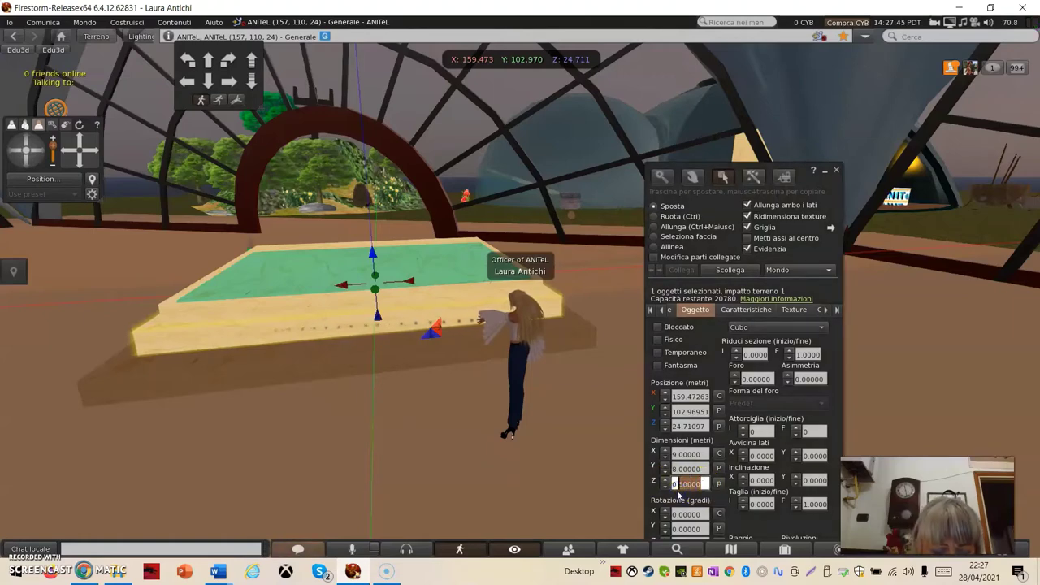
type("4")
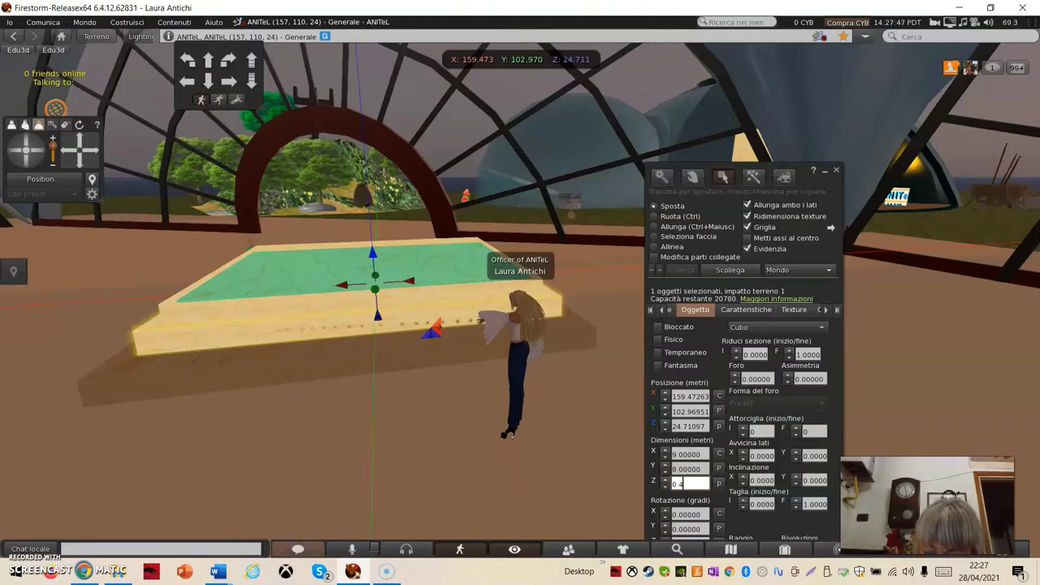
key("Return")
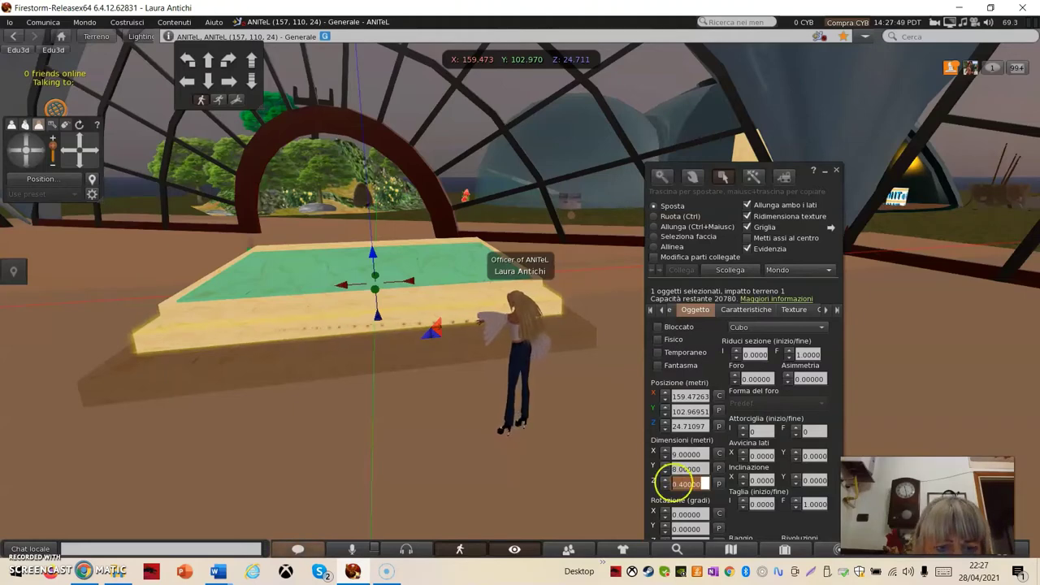
left_click(665, 452)
scroll(409, 384, "down", 1)
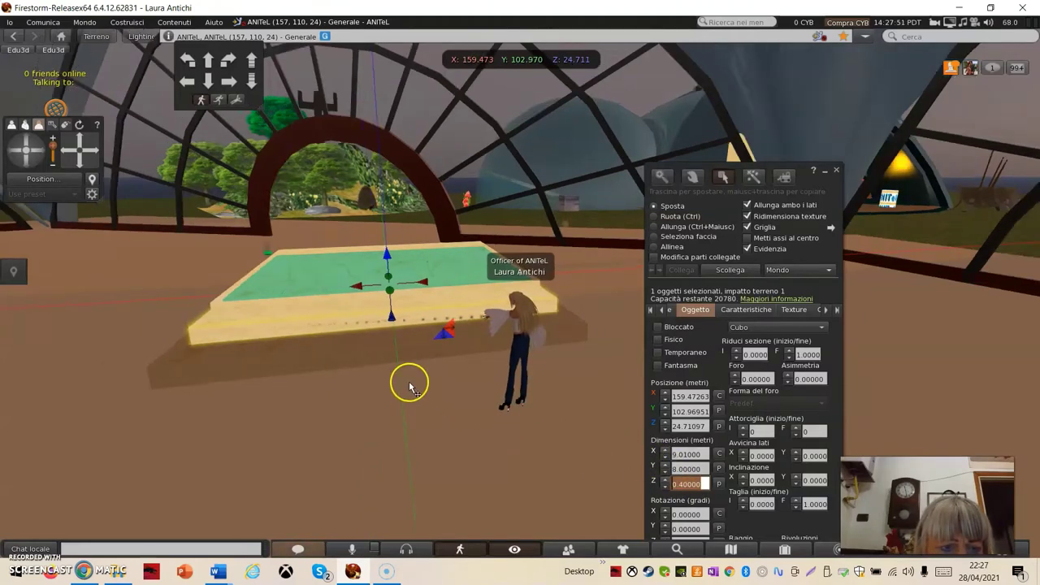
Resize the lowest, darker slab of the pool to 12 m in both X and Y.
scroll(408, 383, "up", 2)
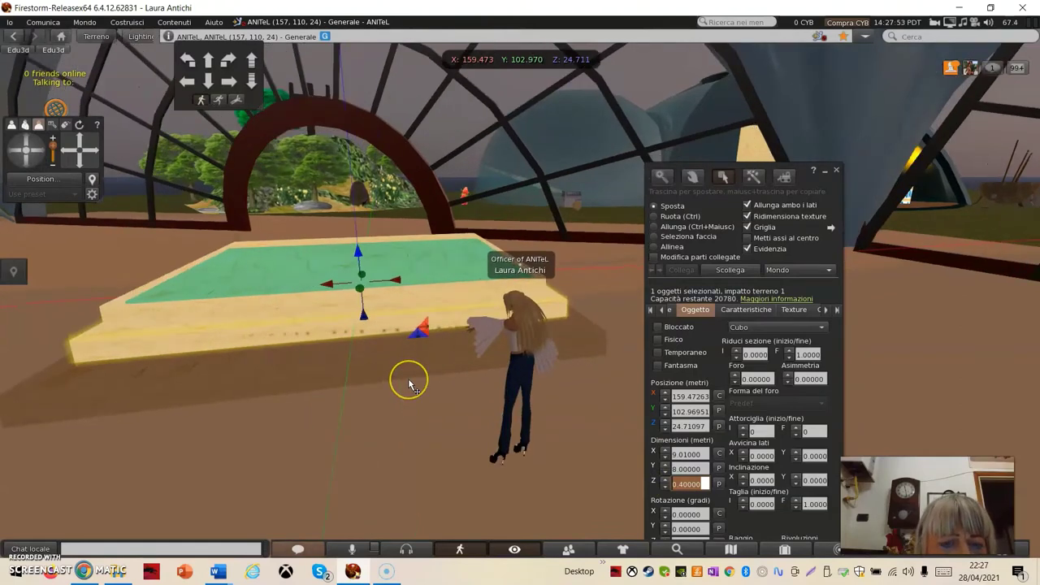
scroll(409, 384, "up", 2)
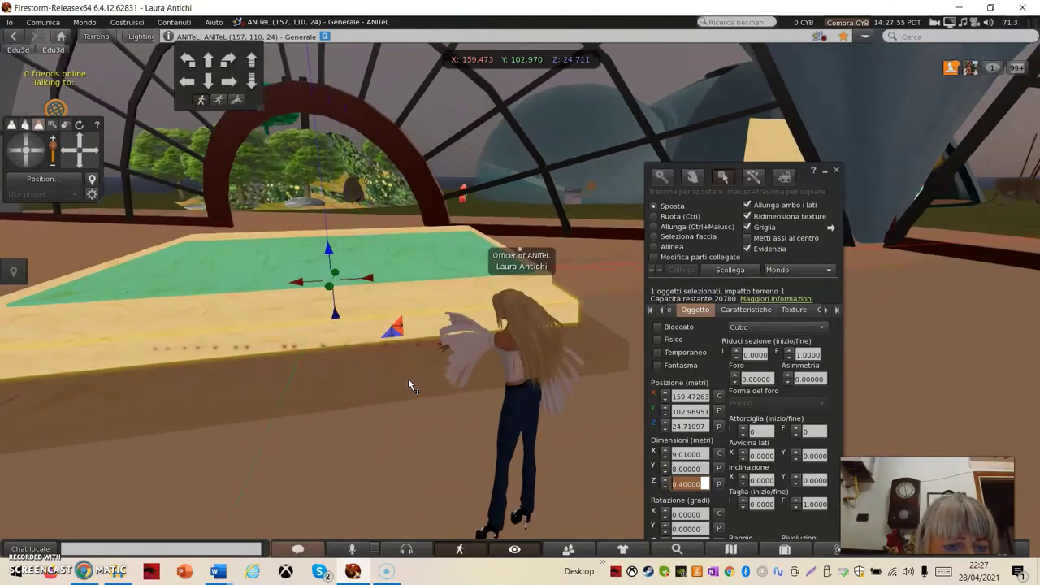
scroll(408, 378, "down", 3)
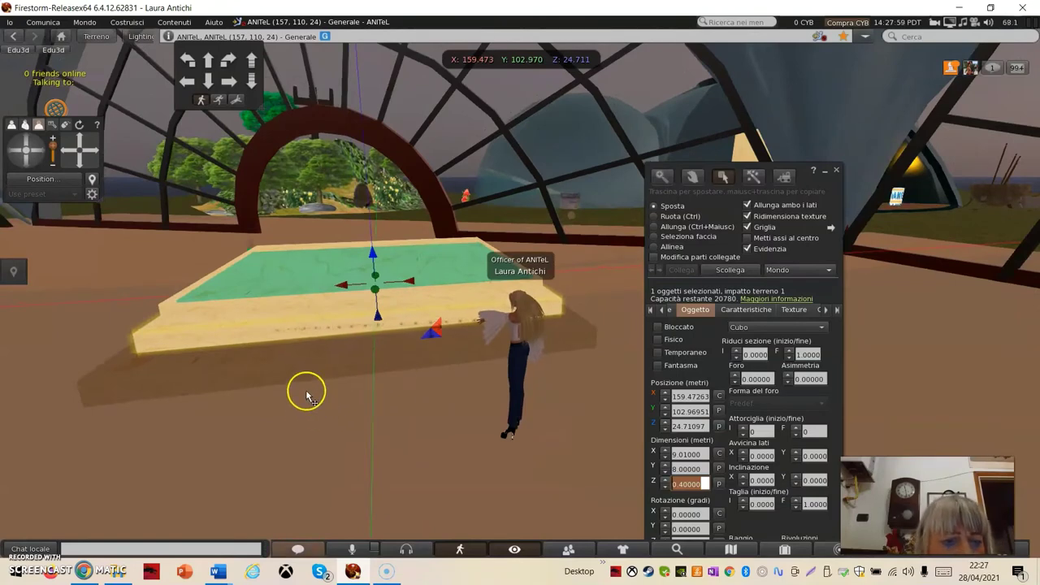
scroll(309, 387, "up", 1)
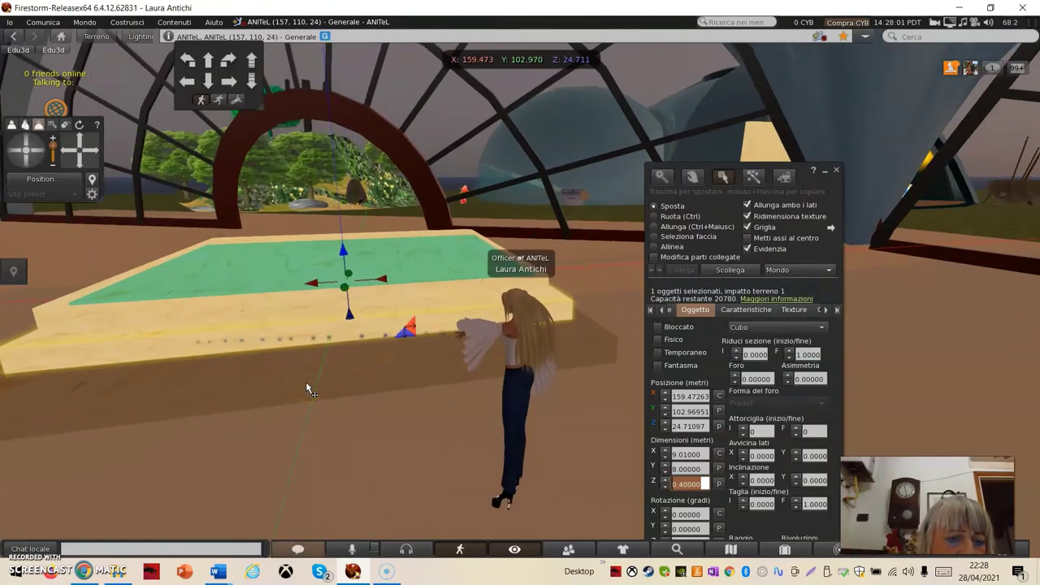
scroll(307, 389, "down", 1)
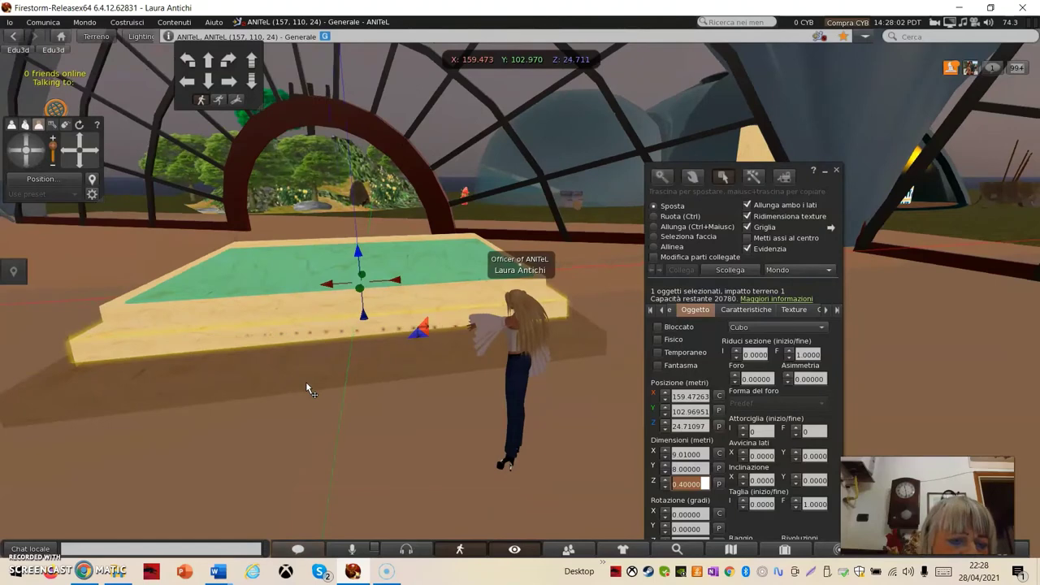
left_click(579, 367)
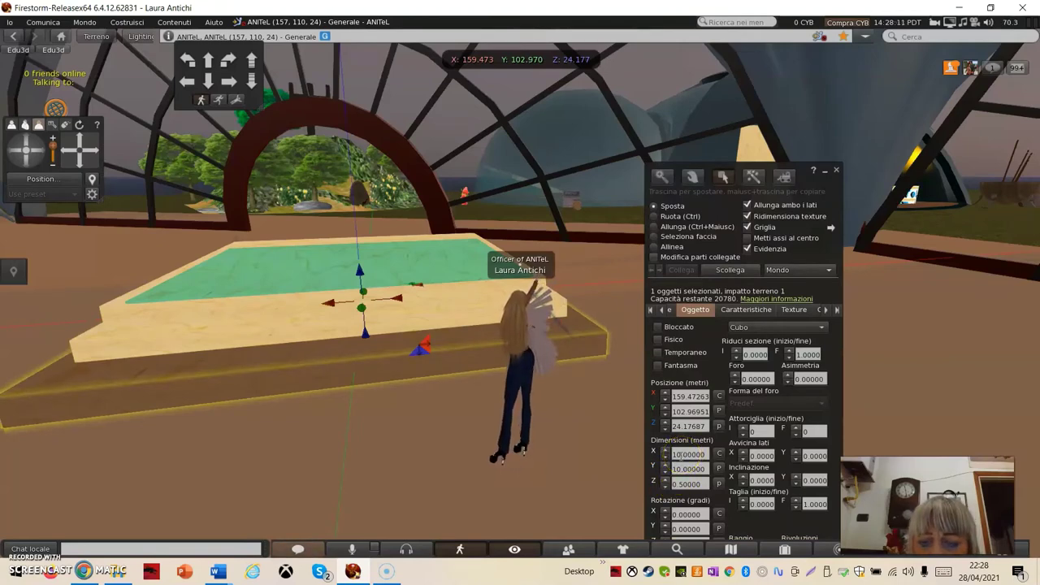
left_click_drag(682, 454, 674, 457)
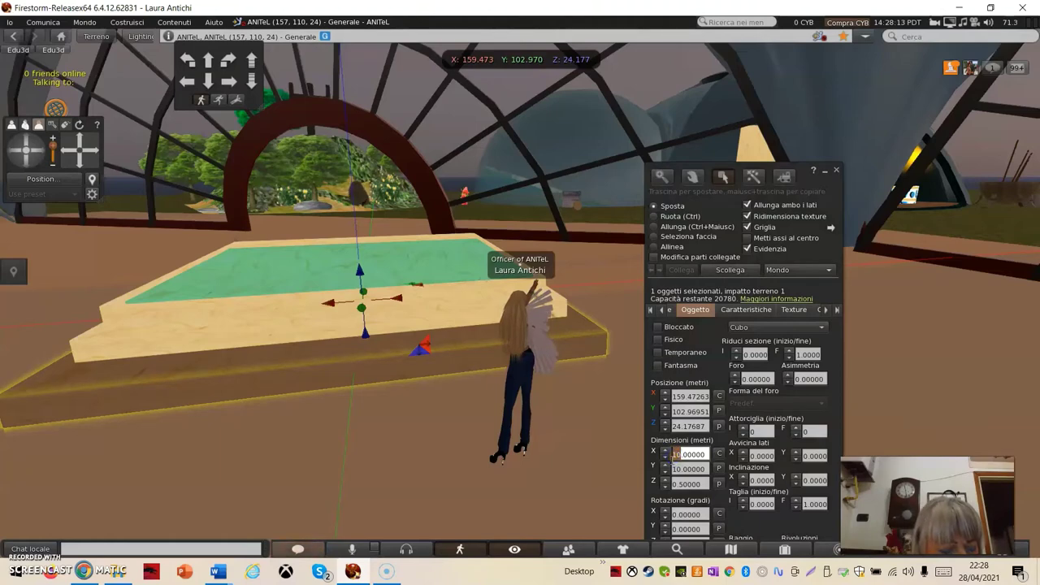
type("12")
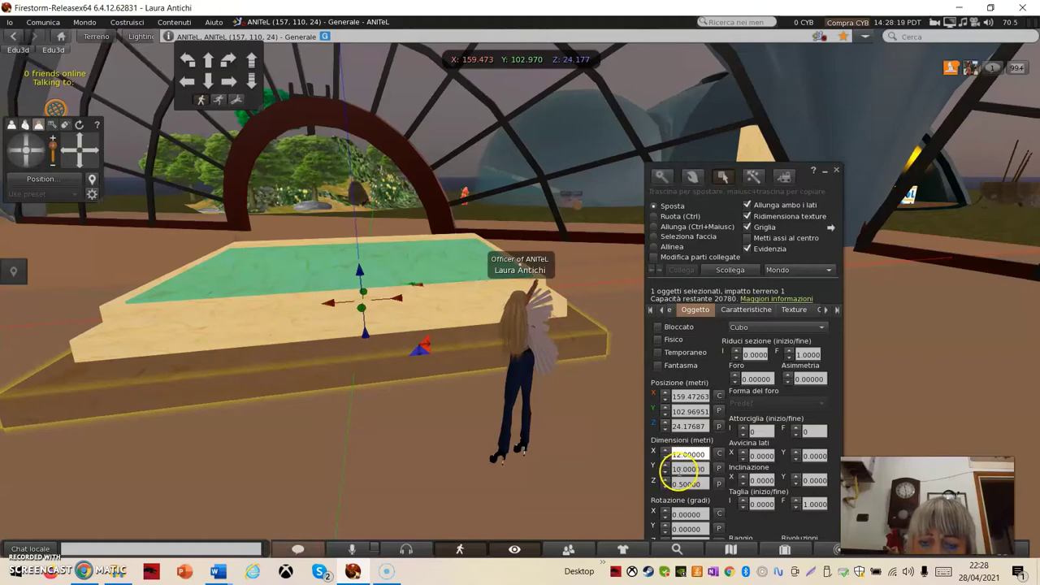
left_click_drag(682, 470, 675, 470)
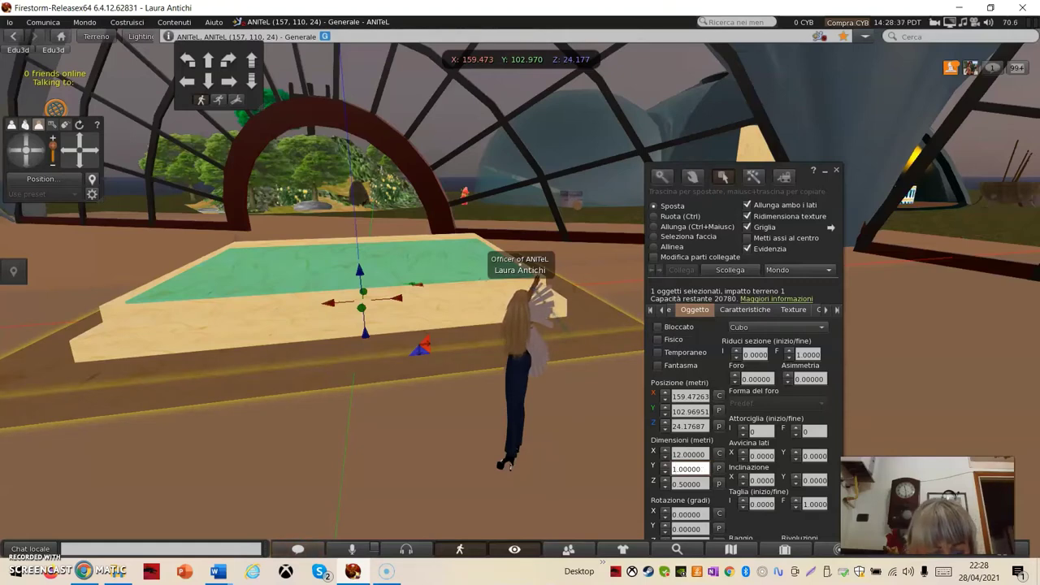
type("2")
key("Return")
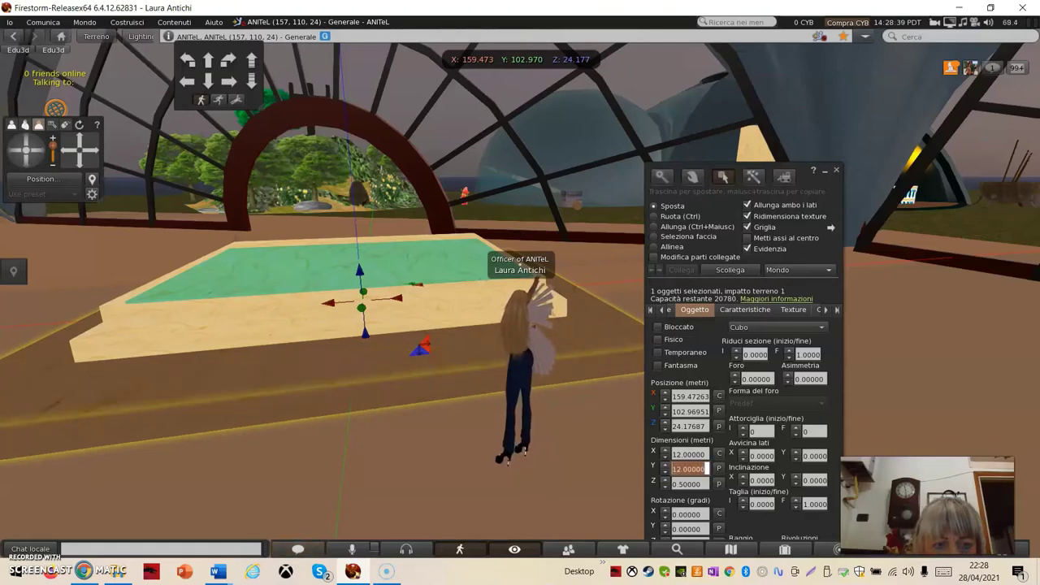
scroll(549, 386, "down", 3)
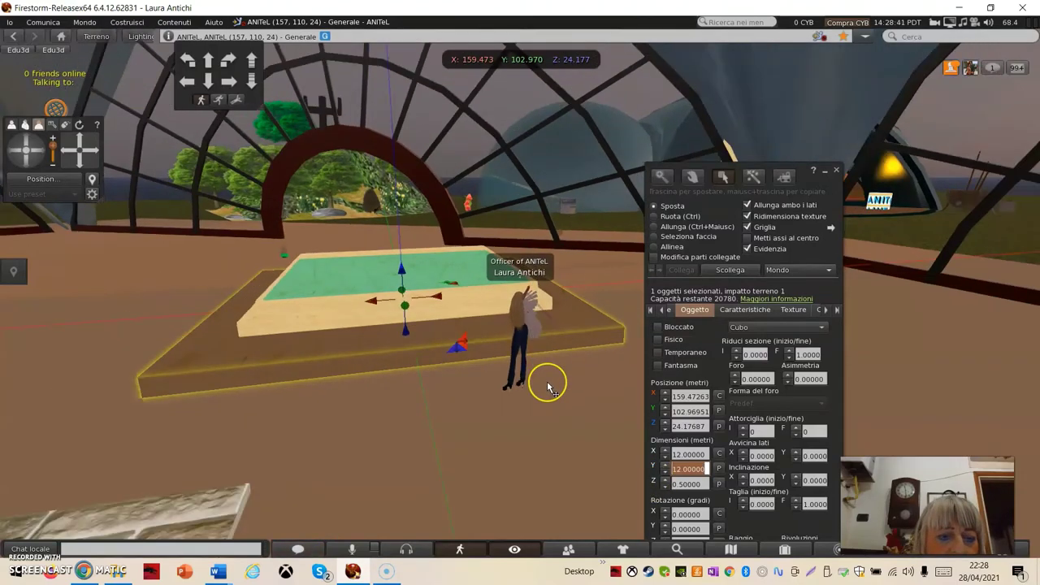
scroll(548, 389, "up", 3)
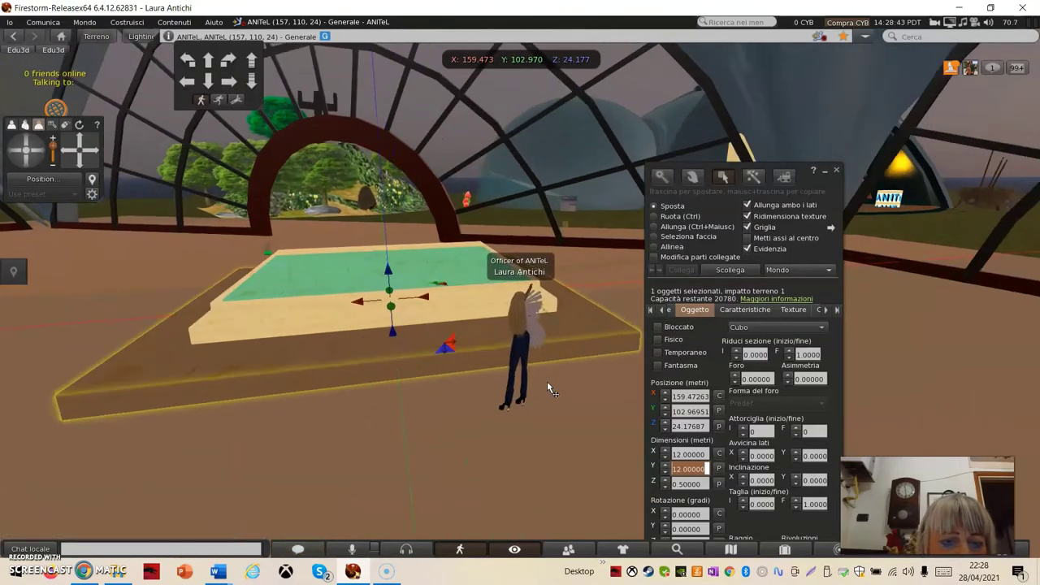
left_click(521, 386)
left_click(382, 360)
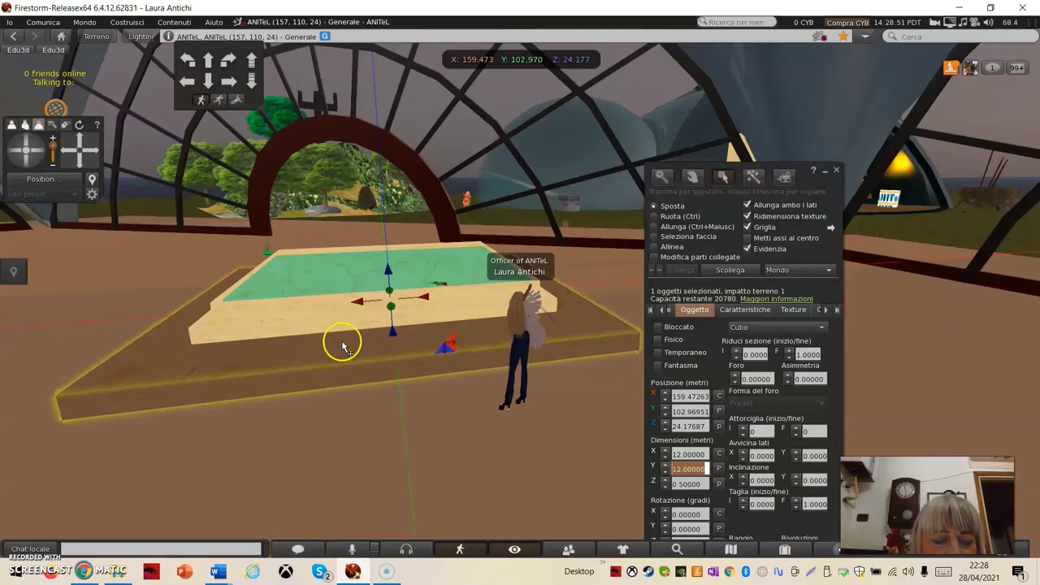
scroll(344, 346, "up", 1)
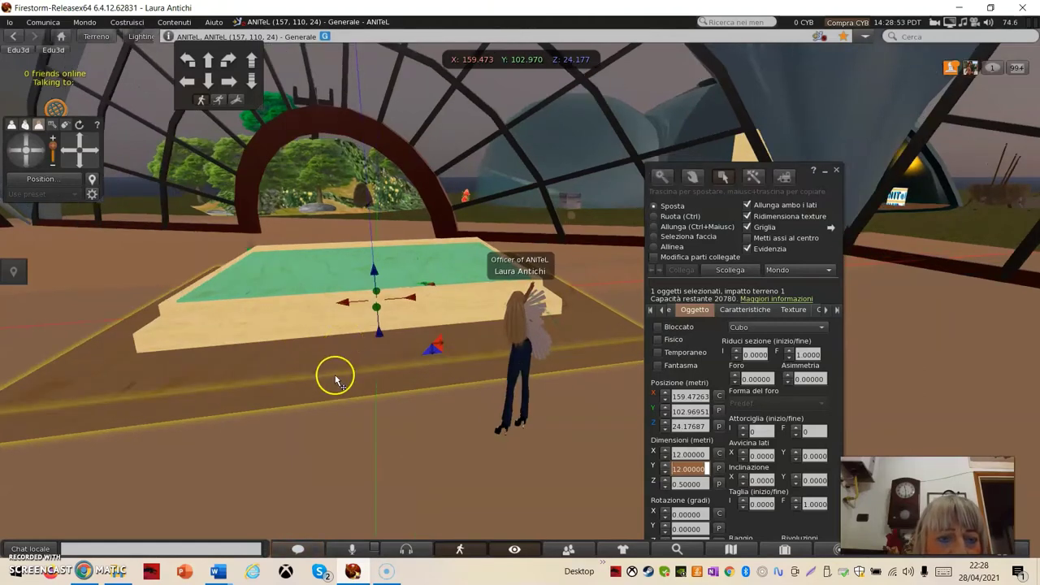
right_click(323, 368)
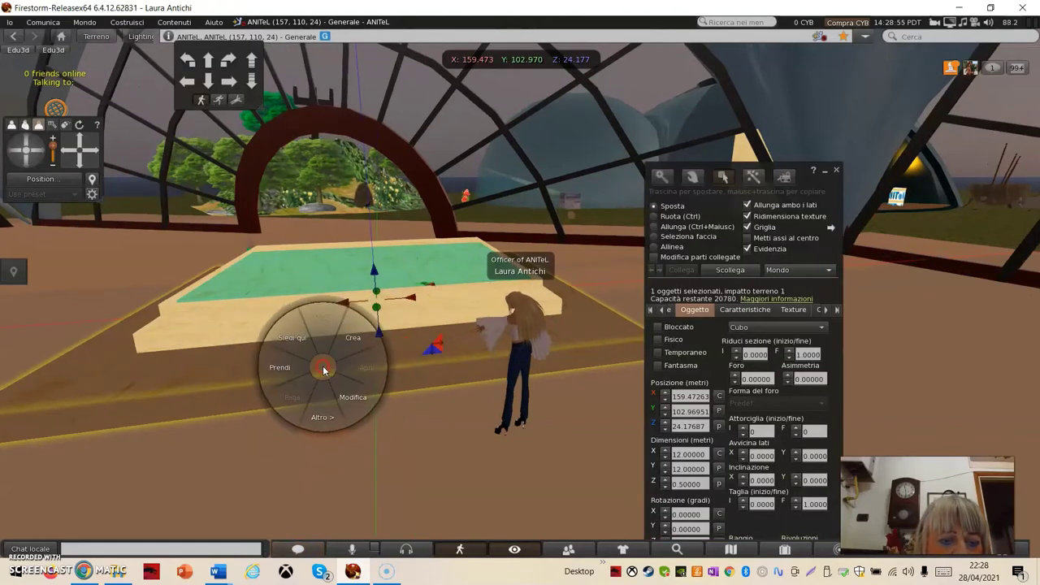
right_click(195, 370)
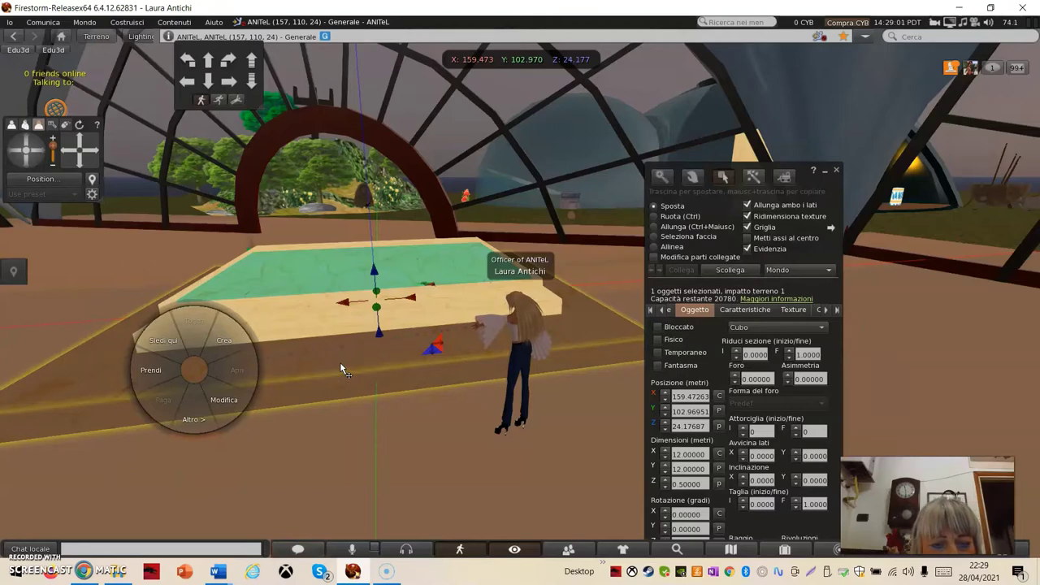
right_click(342, 370)
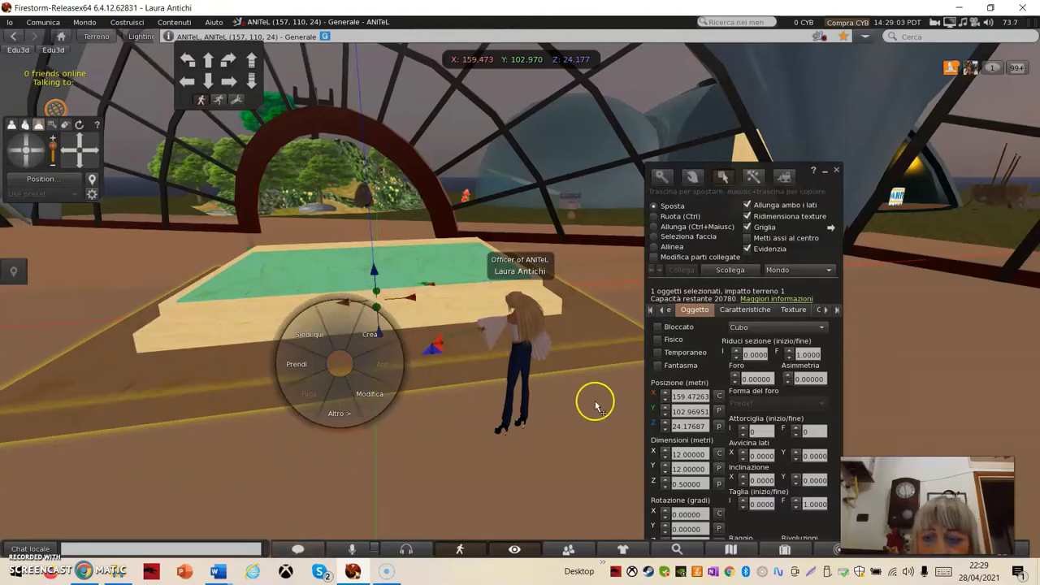
Apply the mattoni2 texture from the inventory's Texture folder to the lowest slab and turn on its full brightness.
left_click(794, 311)
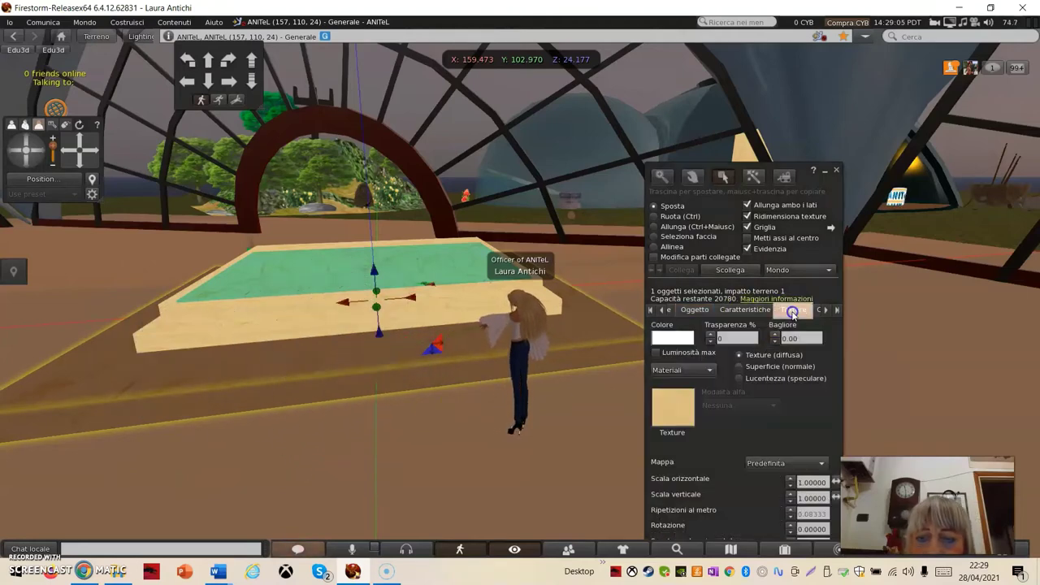
left_click(673, 406)
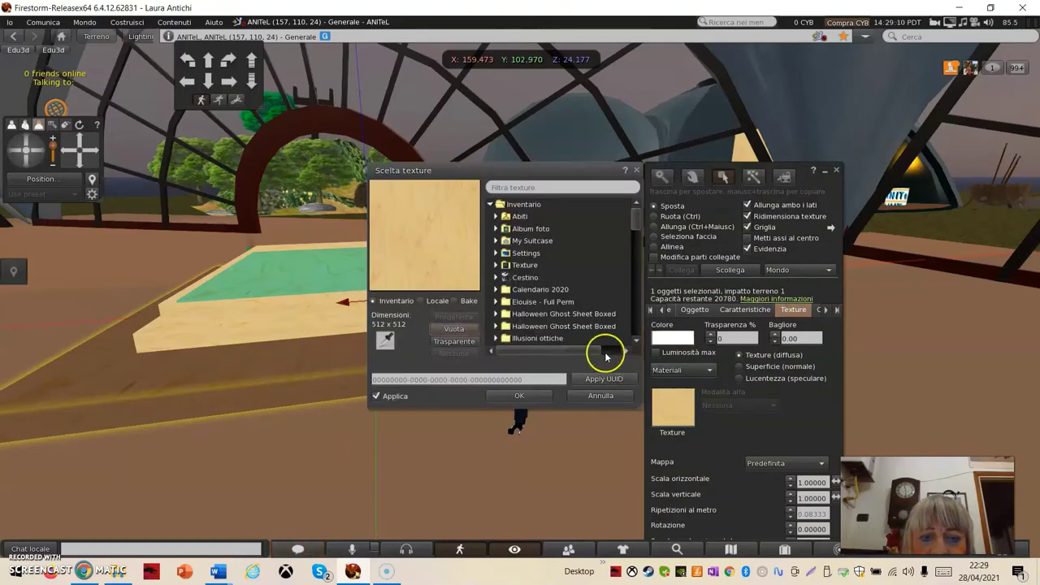
left_click(496, 265)
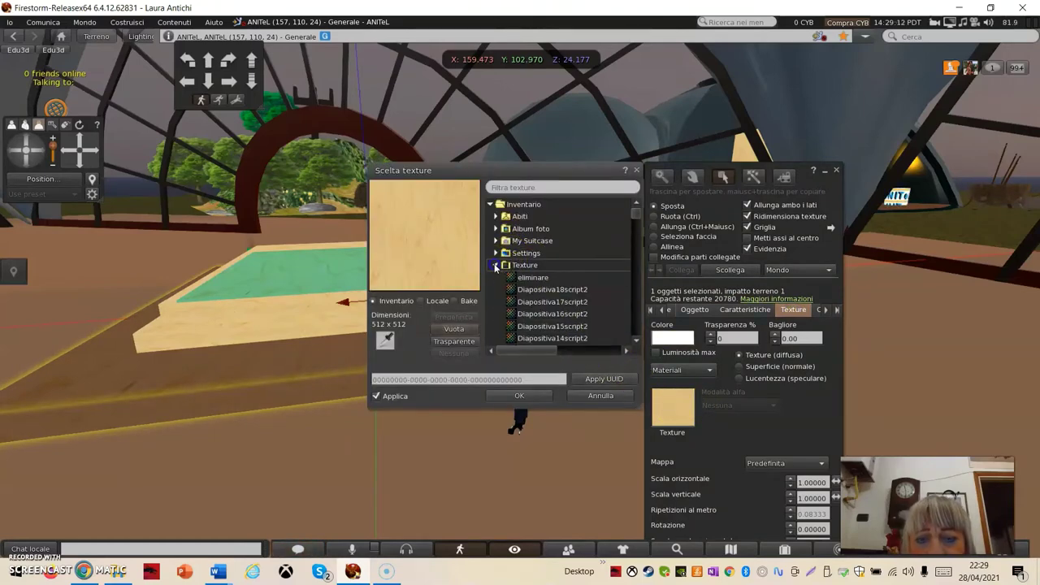
scroll(551, 281, "down", 5)
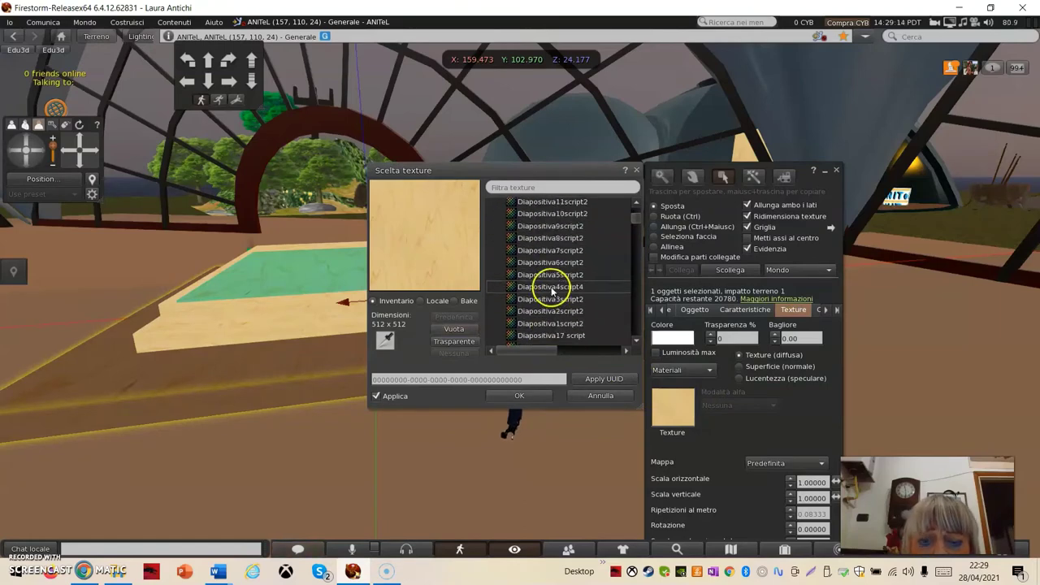
scroll(551, 291, "down", 10)
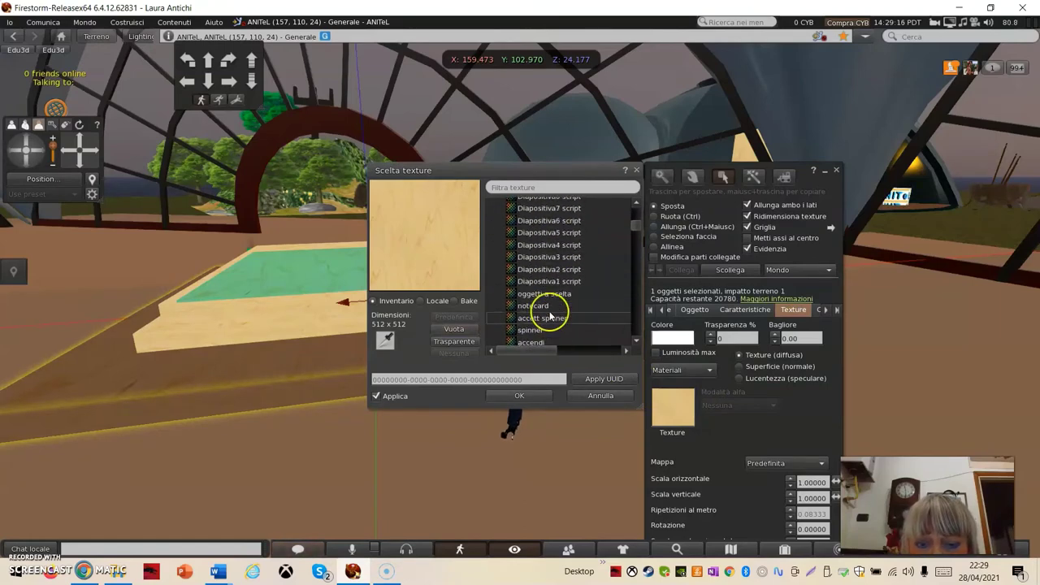
scroll(551, 314, "down", 1)
scroll(551, 316, "down", 4)
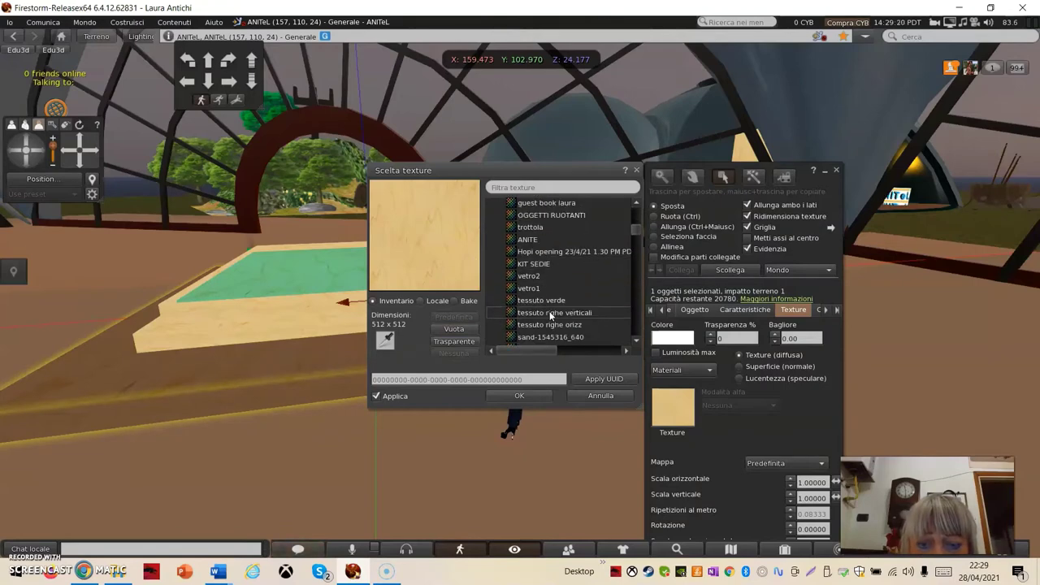
scroll(551, 315, "down", 4)
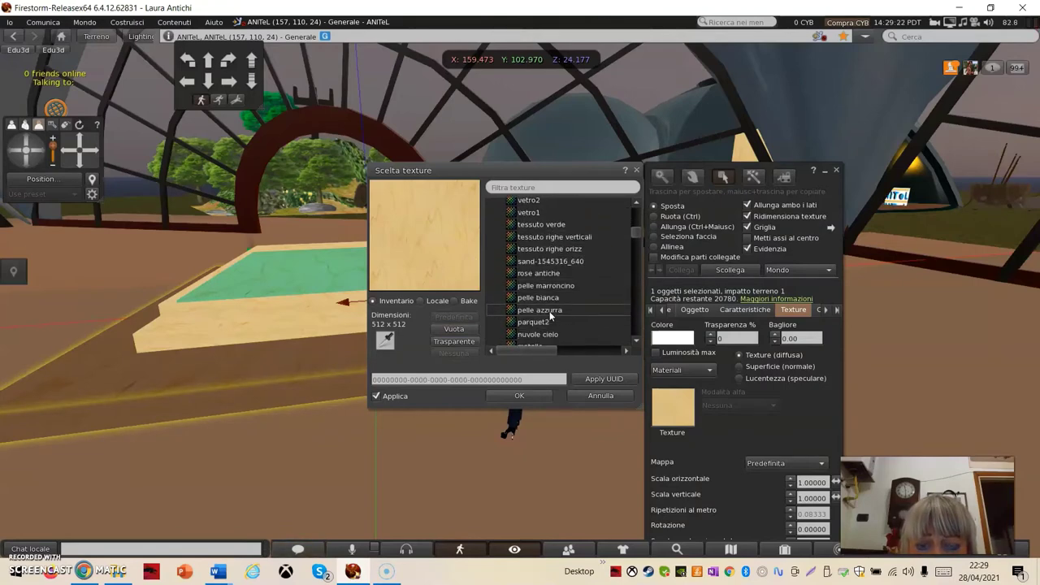
scroll(550, 315, "down", 1)
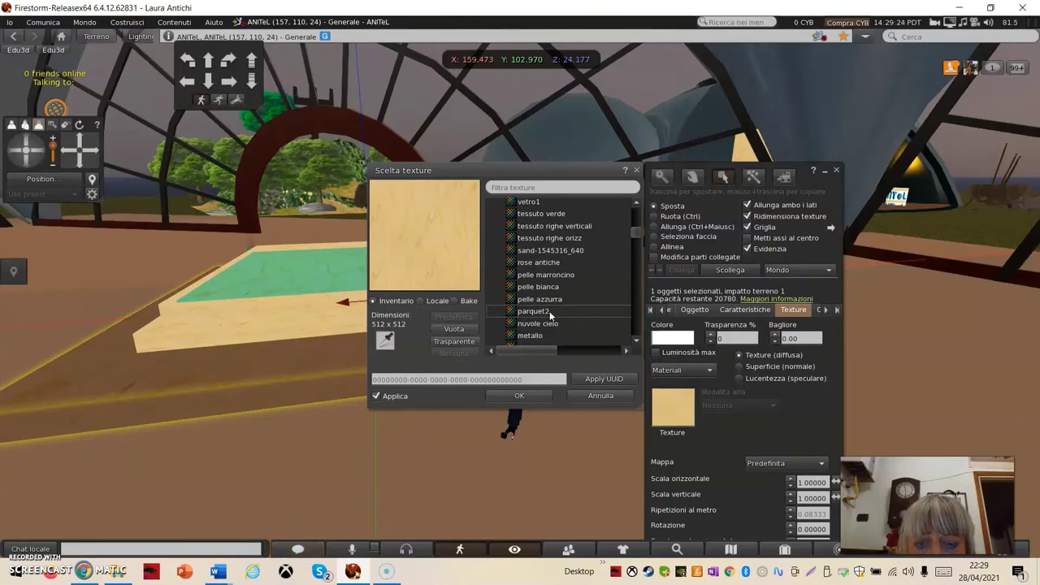
scroll(549, 316, "down", 1)
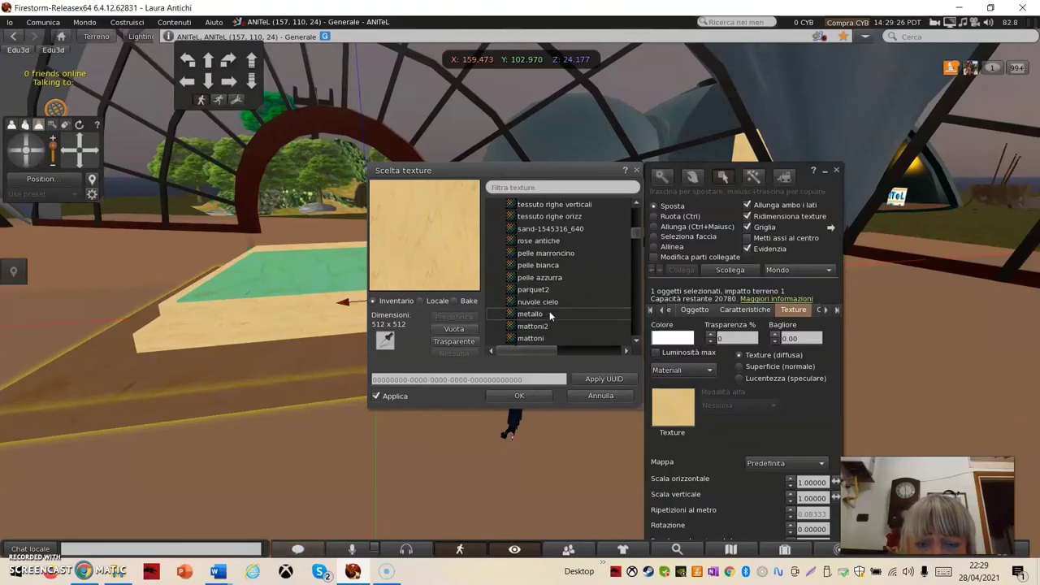
left_click(529, 326)
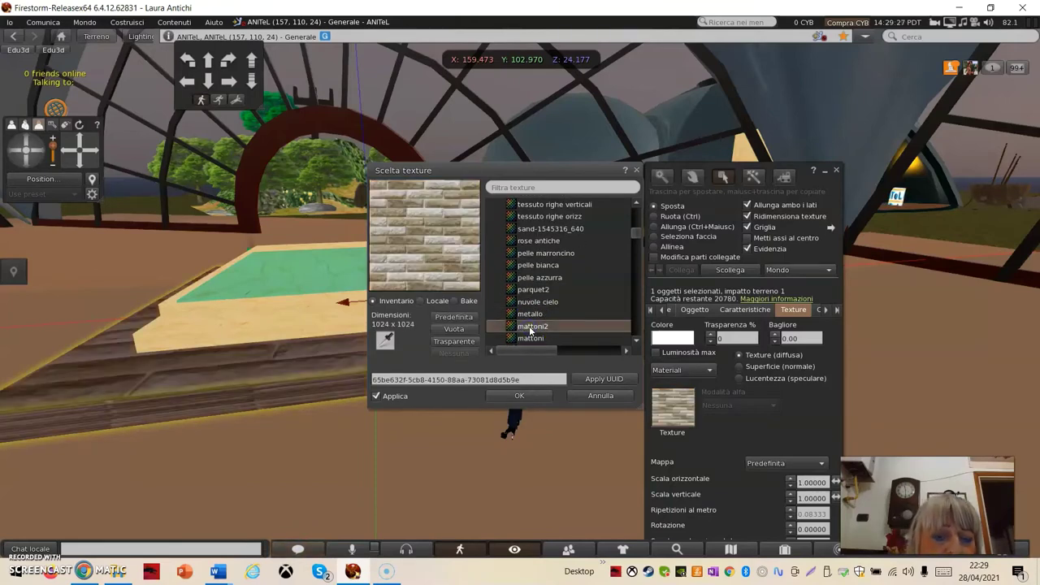
left_click(656, 354)
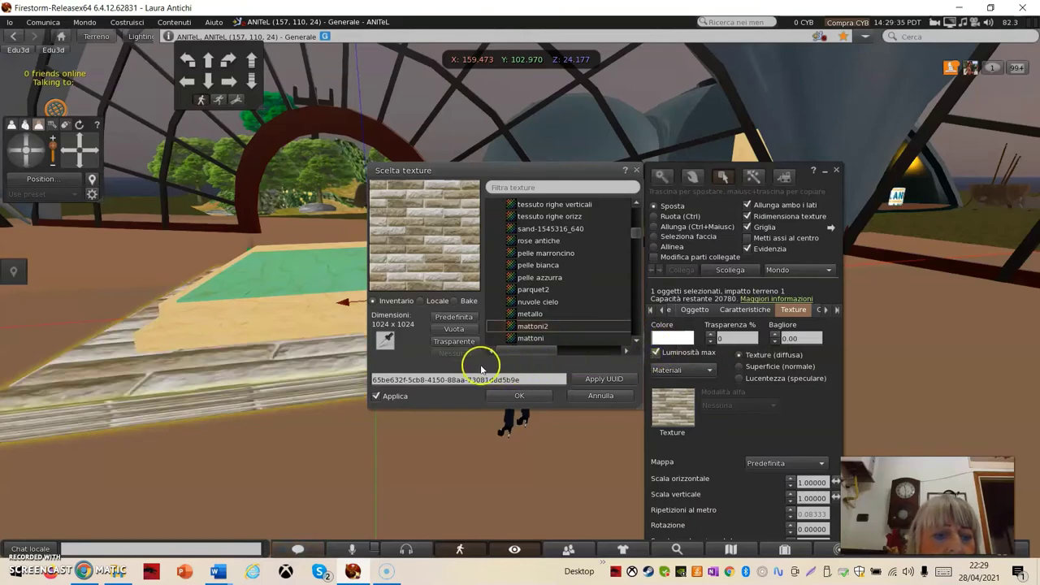
Apply the mattoni texture to the middle slab and turn off its full brightness.
left_click(200, 342)
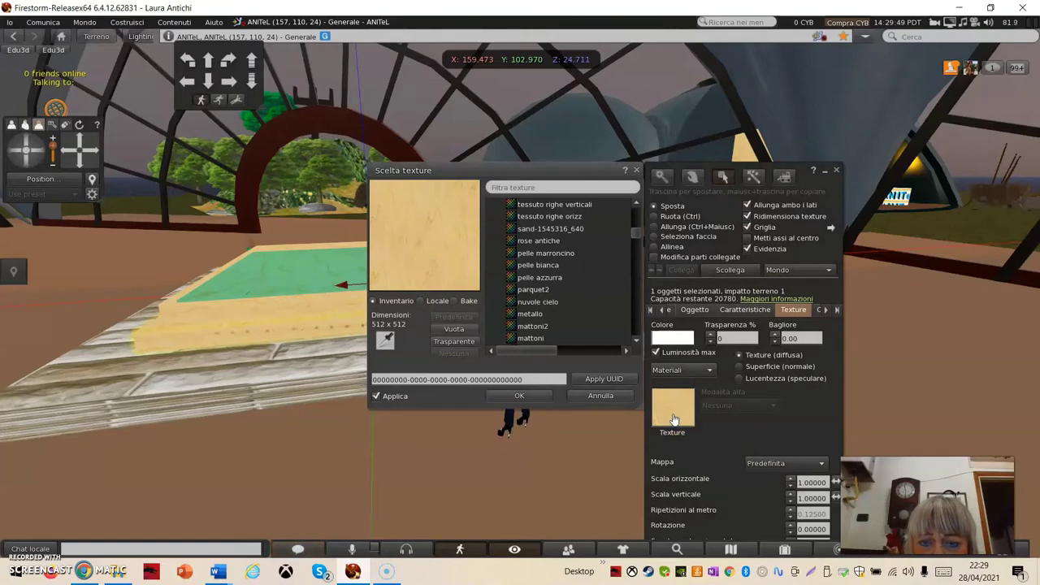
left_click(529, 340)
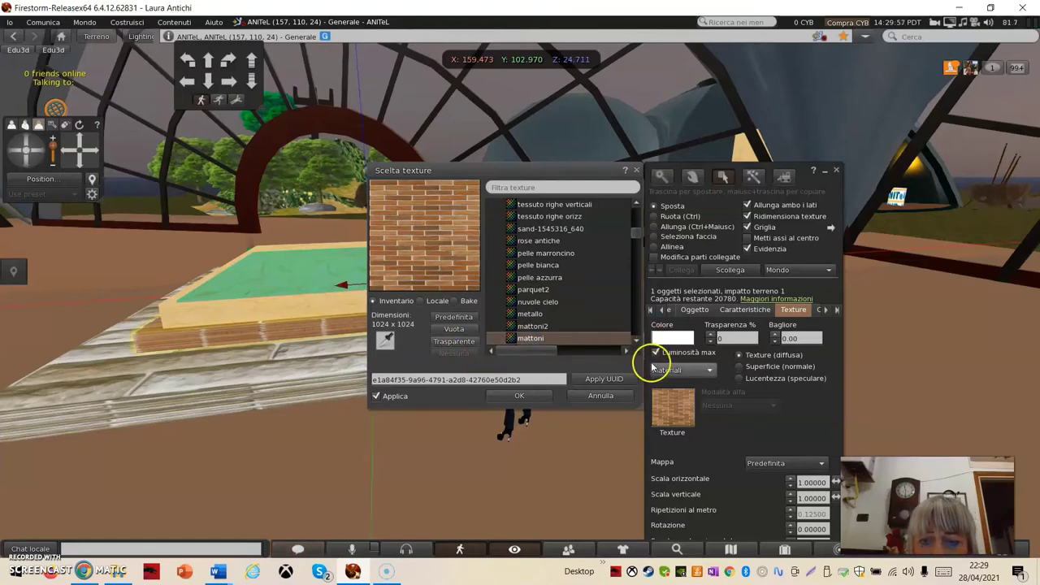
left_click(656, 353)
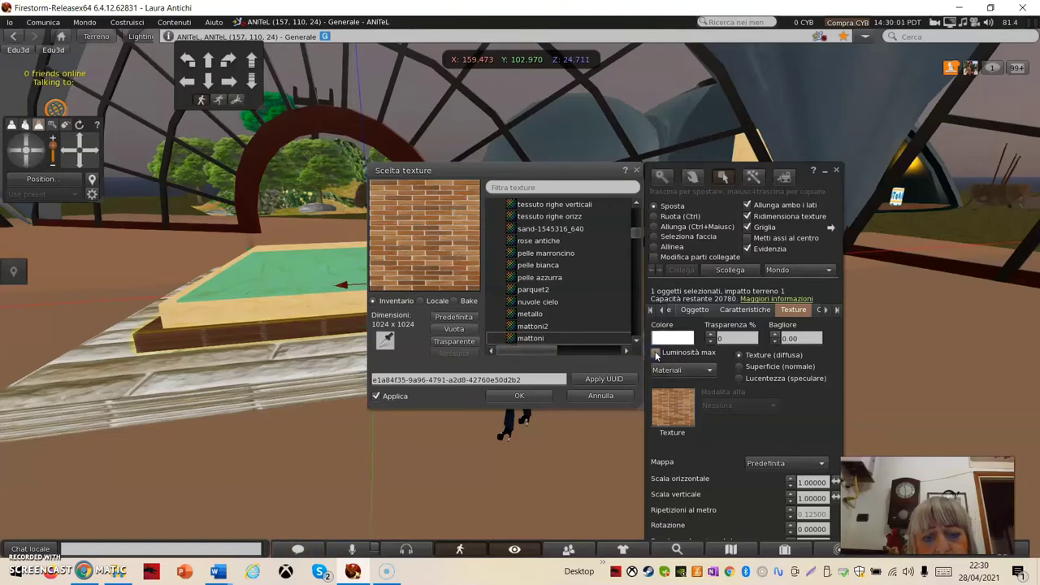
Apply the mattoni texture to the hollow frame around the cyan water slab.
left_click(285, 288)
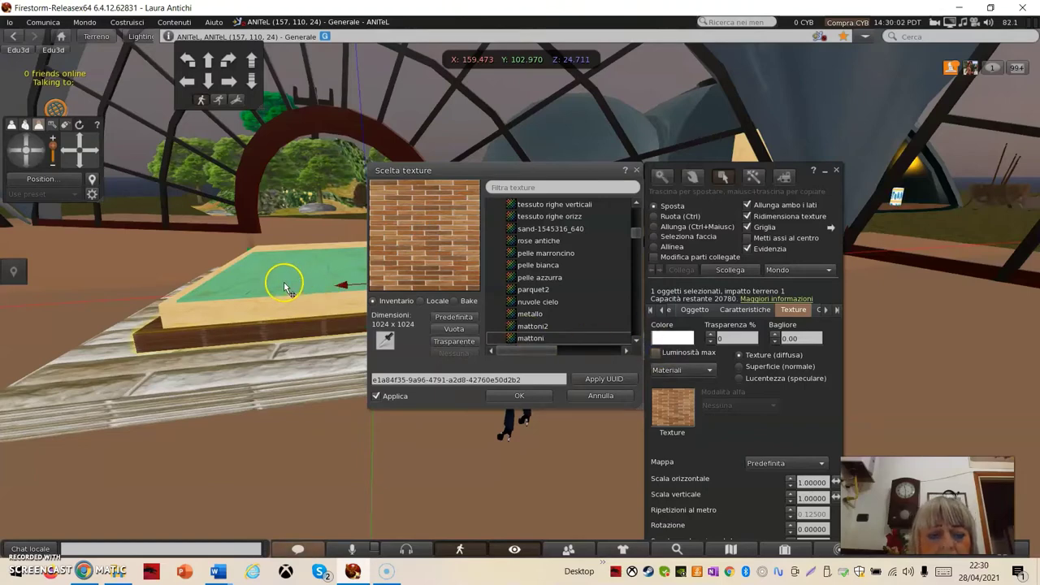
left_click(252, 314)
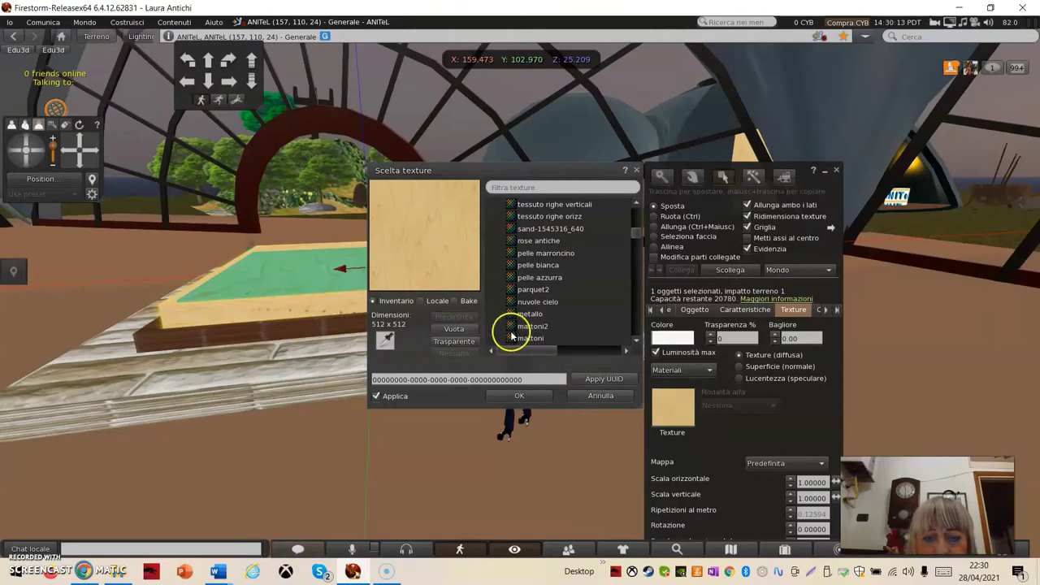
left_click(536, 339)
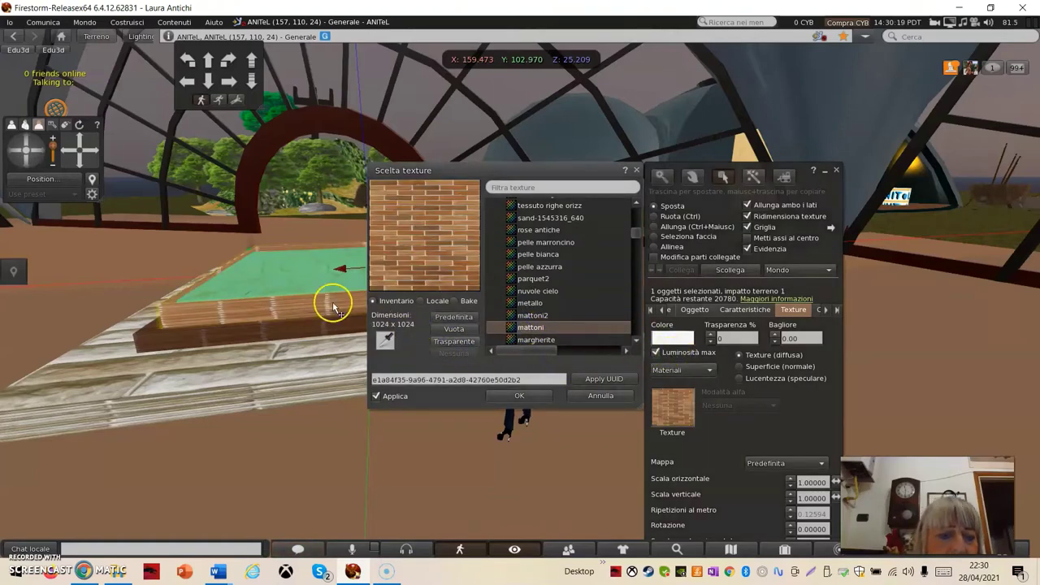
key("Up")
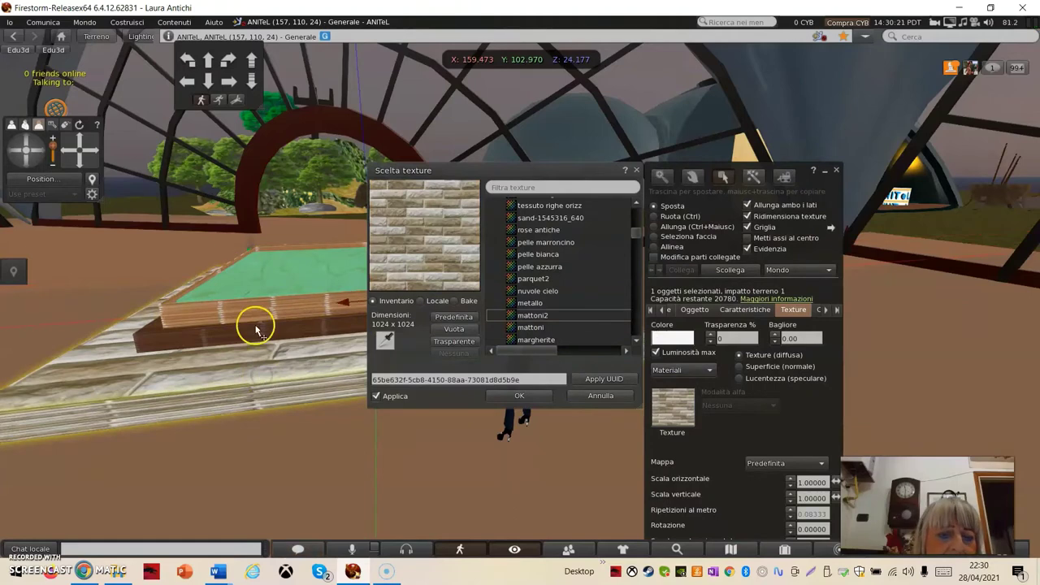
Select the cyan water slab and try the acqua3 and acqua2 textures on it, settling on acqua1.
scroll(256, 348, "down", 2)
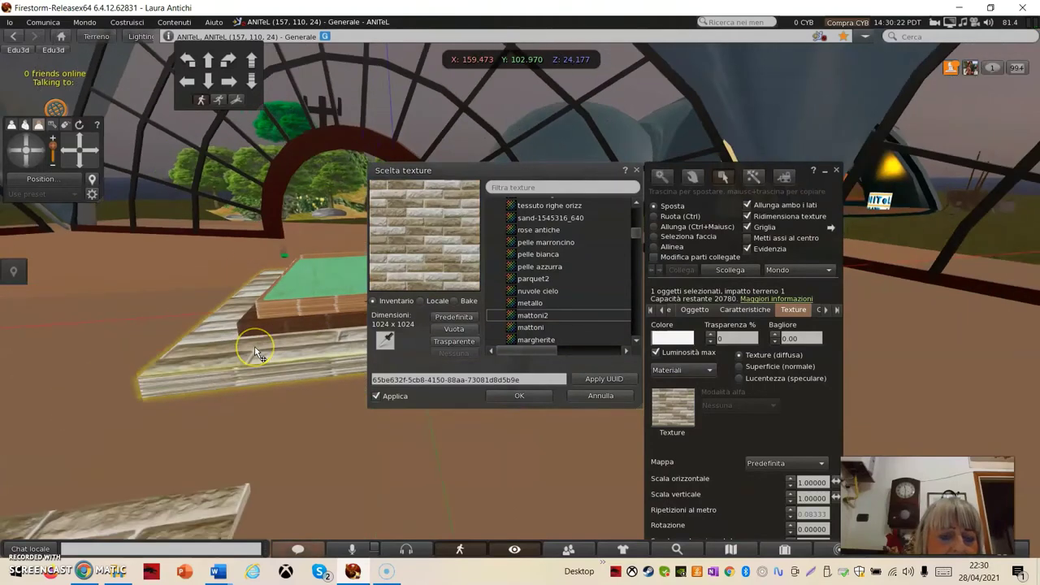
left_click(313, 279)
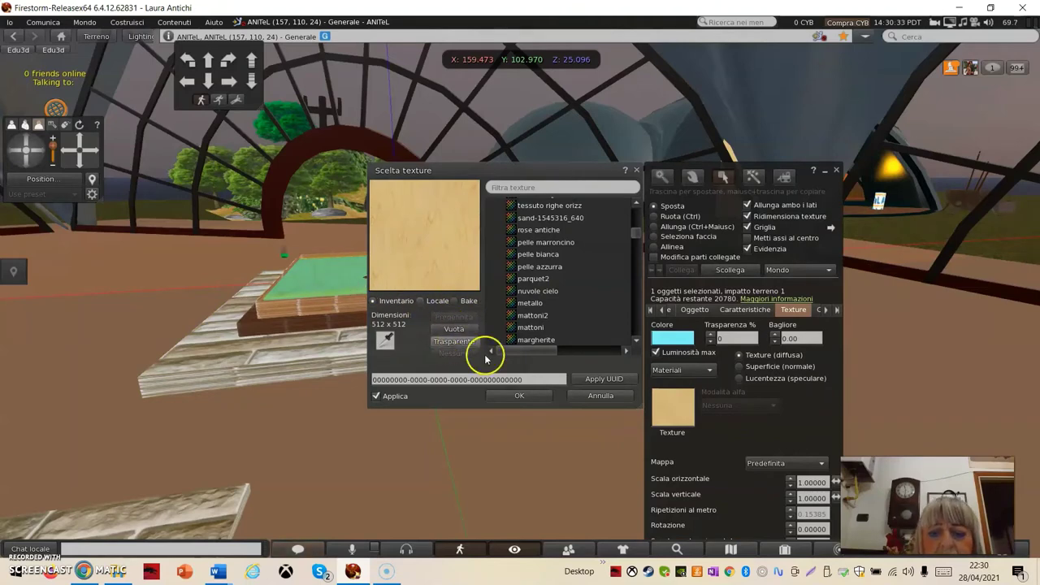
left_click(665, 342)
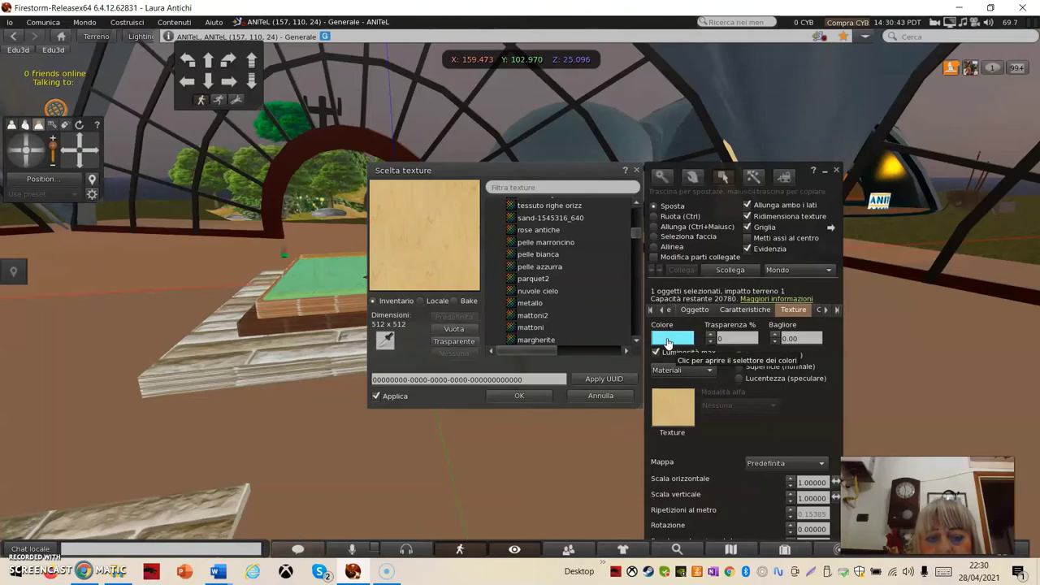
left_click(680, 411)
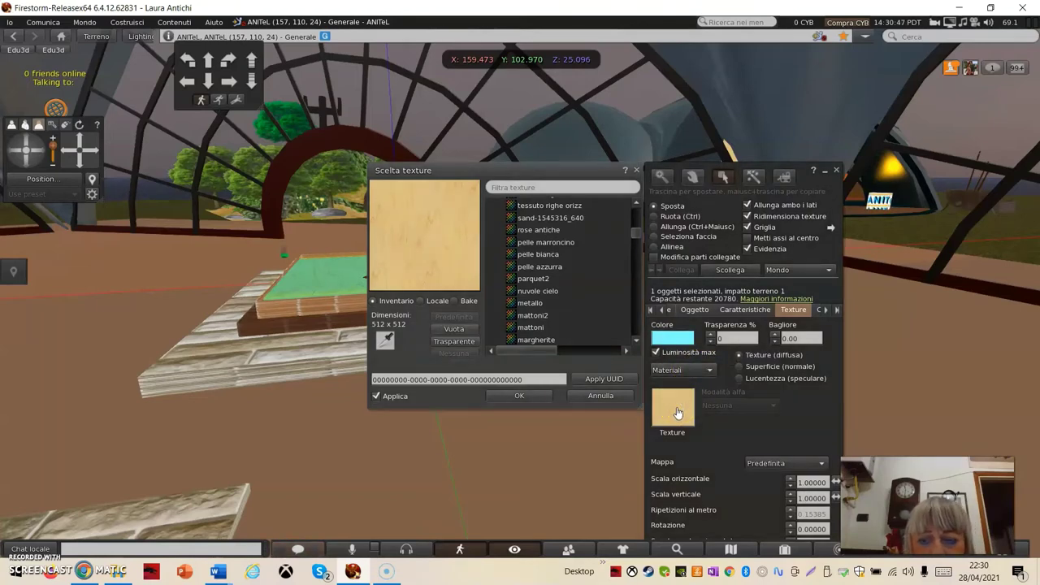
left_click(488, 302)
scroll(543, 299, "down", 3)
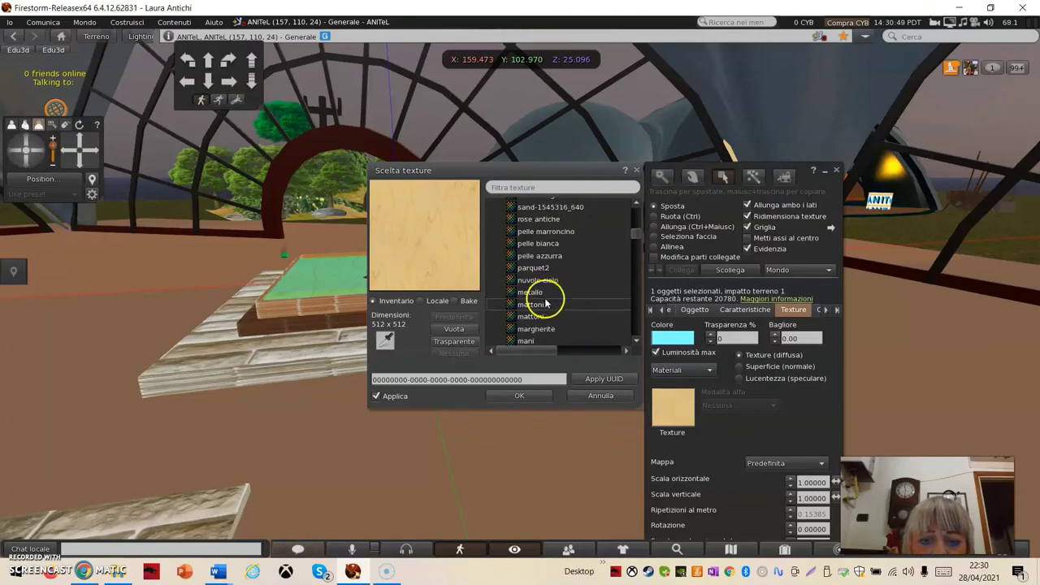
scroll(544, 303, "down", 5)
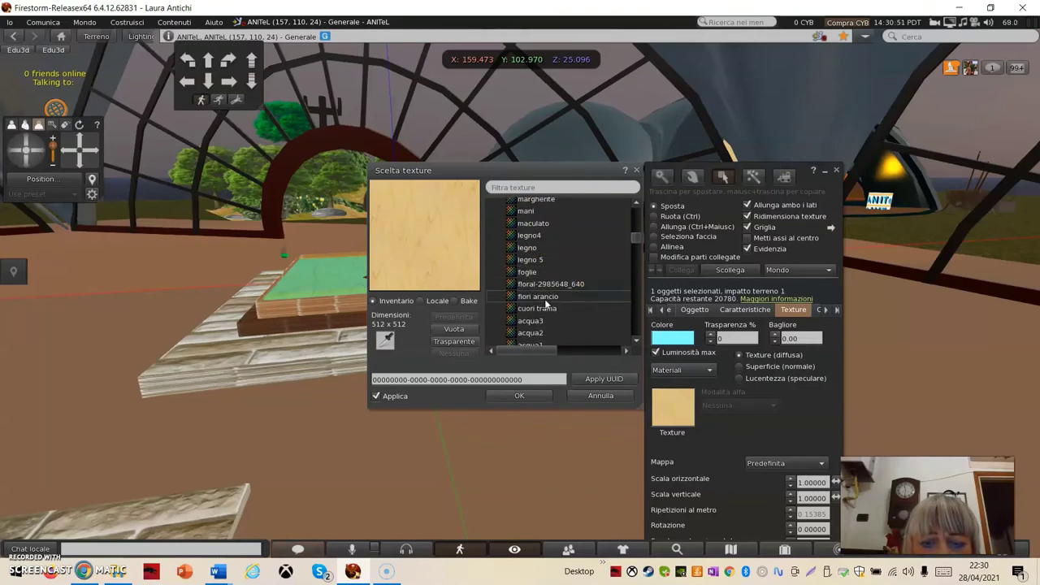
left_click(524, 302)
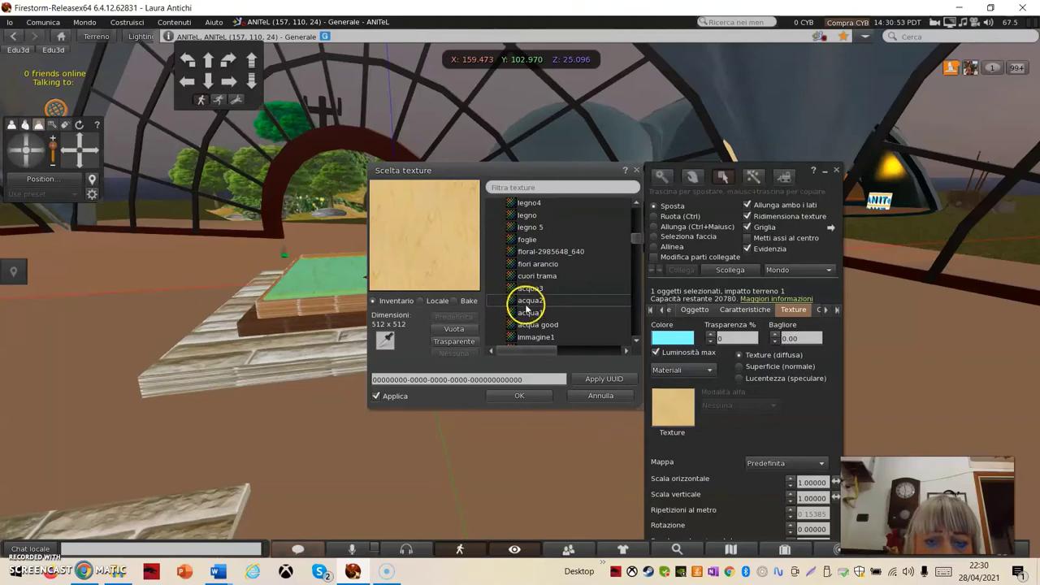
left_click(529, 289)
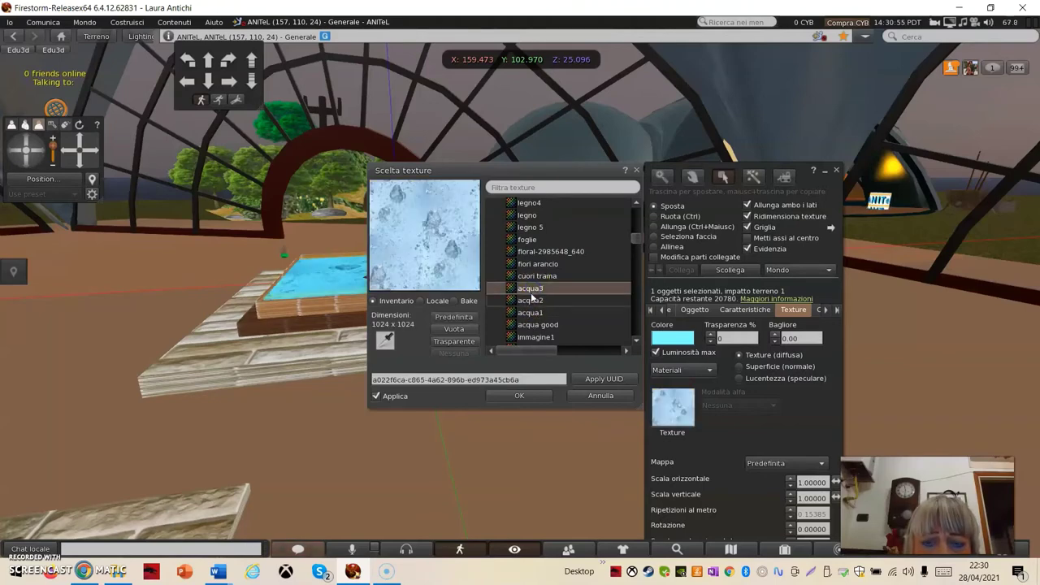
left_click(529, 302)
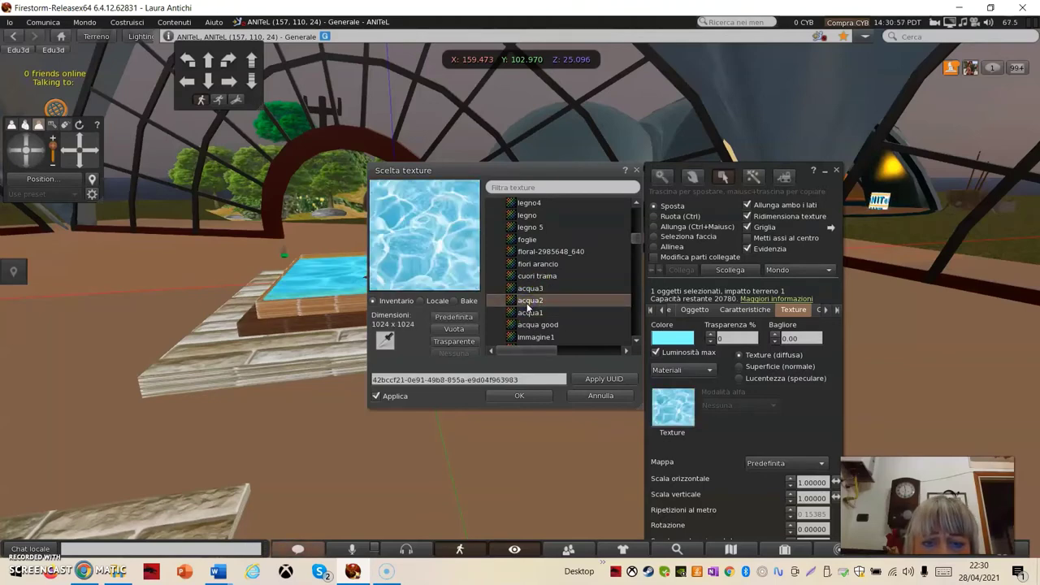
left_click(532, 313)
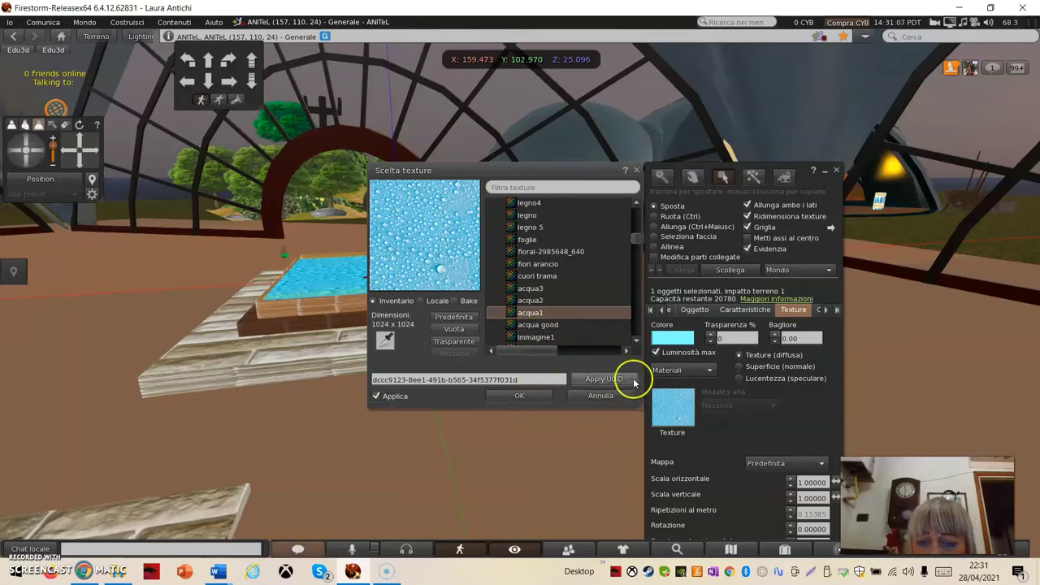
Set the water slab's colour to white and confirm its acqua1 texture.
left_click(672, 345)
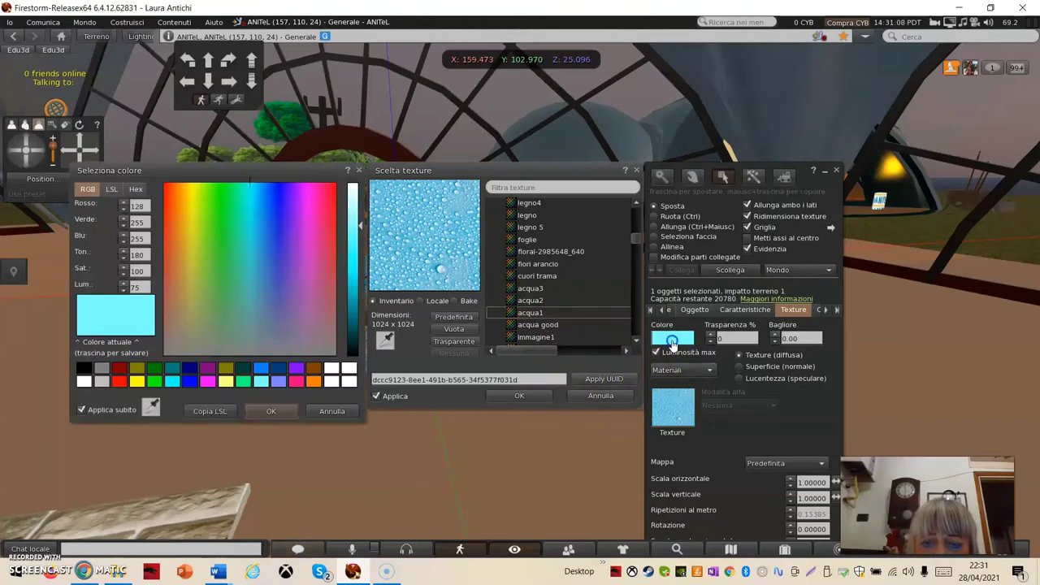
left_click(352, 383)
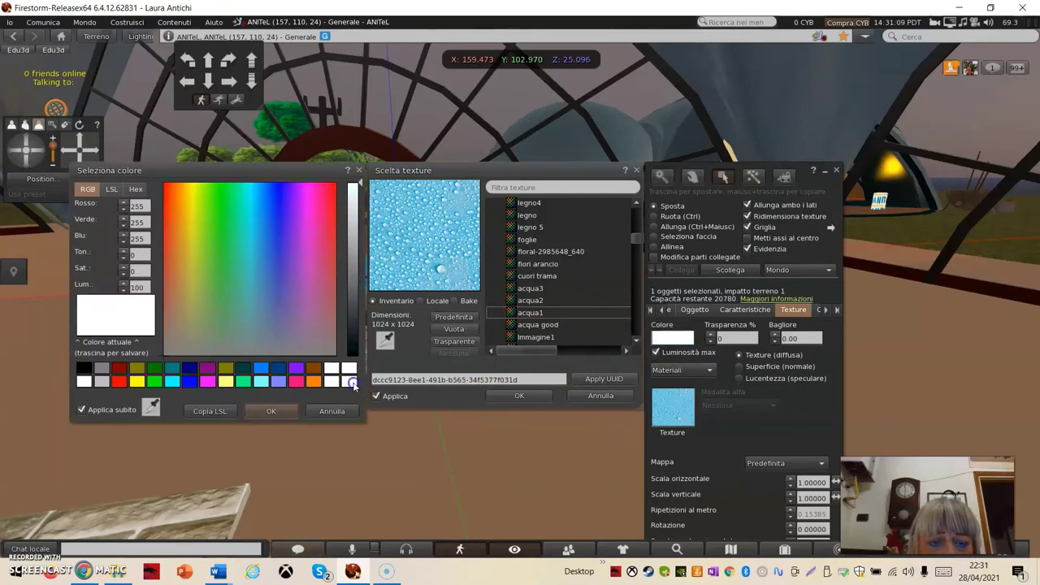
left_click(358, 170)
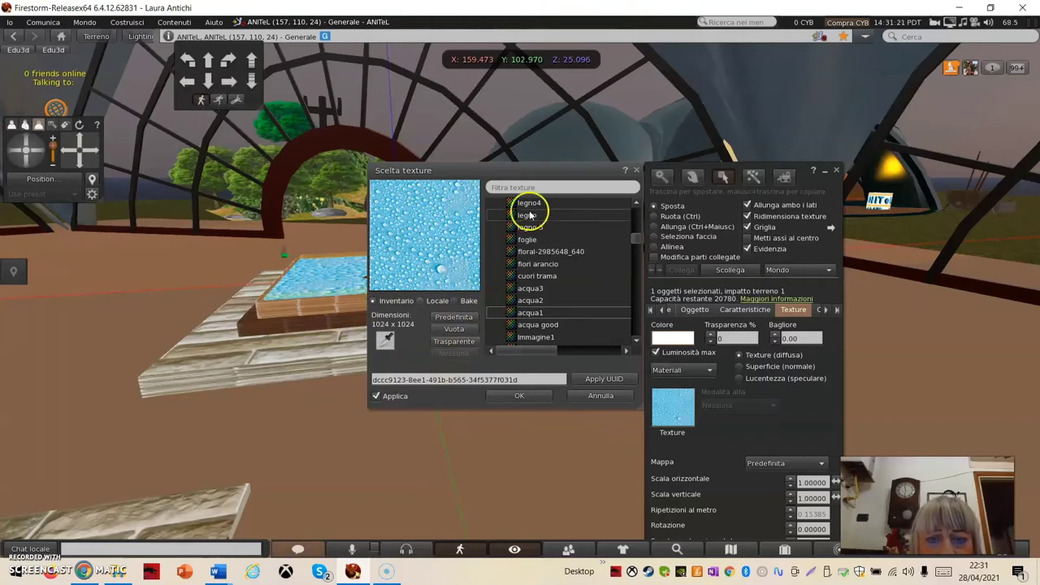
left_click_drag(525, 170, 679, 128)
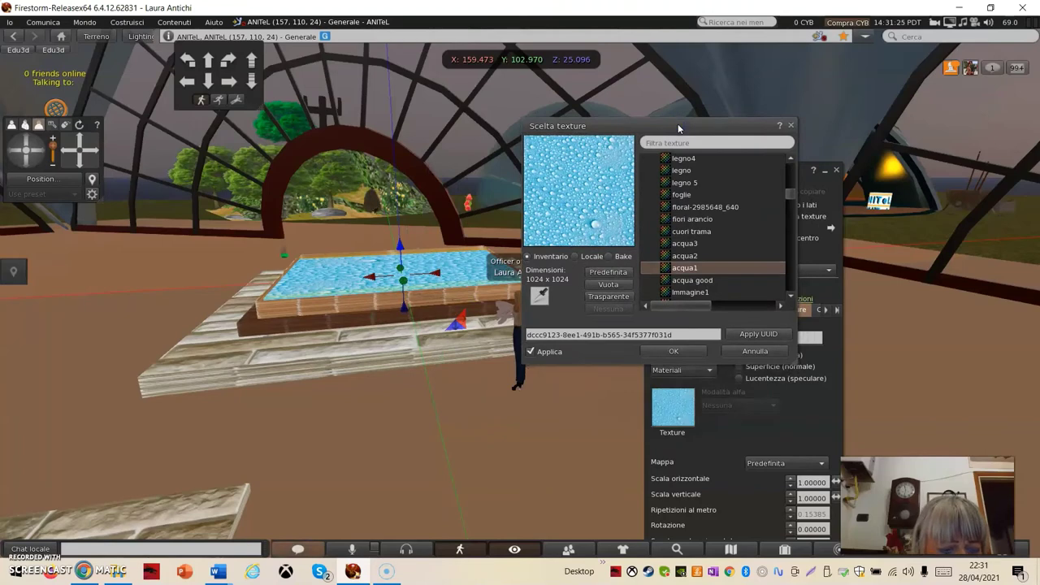
left_click(685, 143)
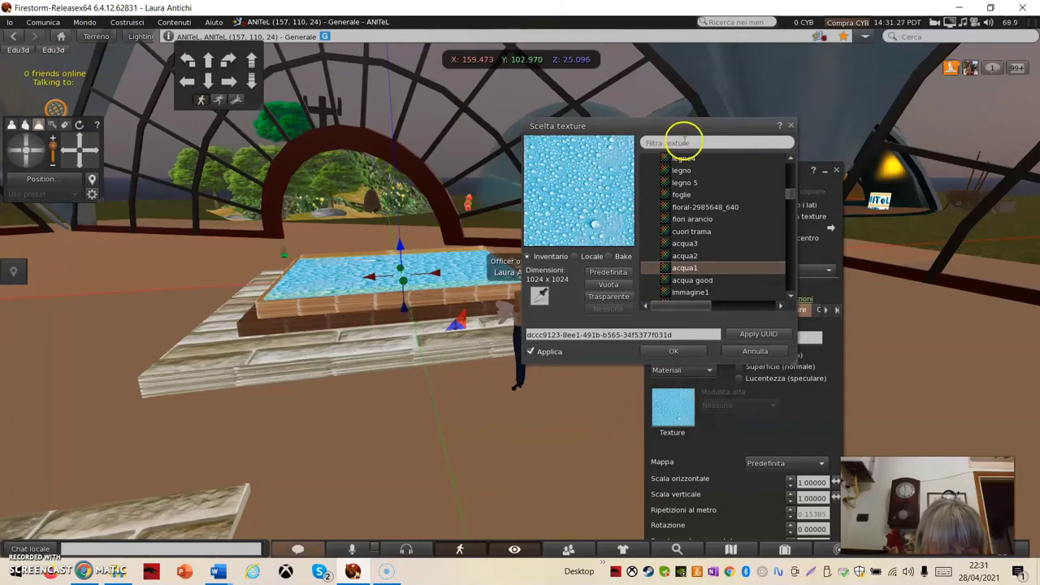
key("alt")
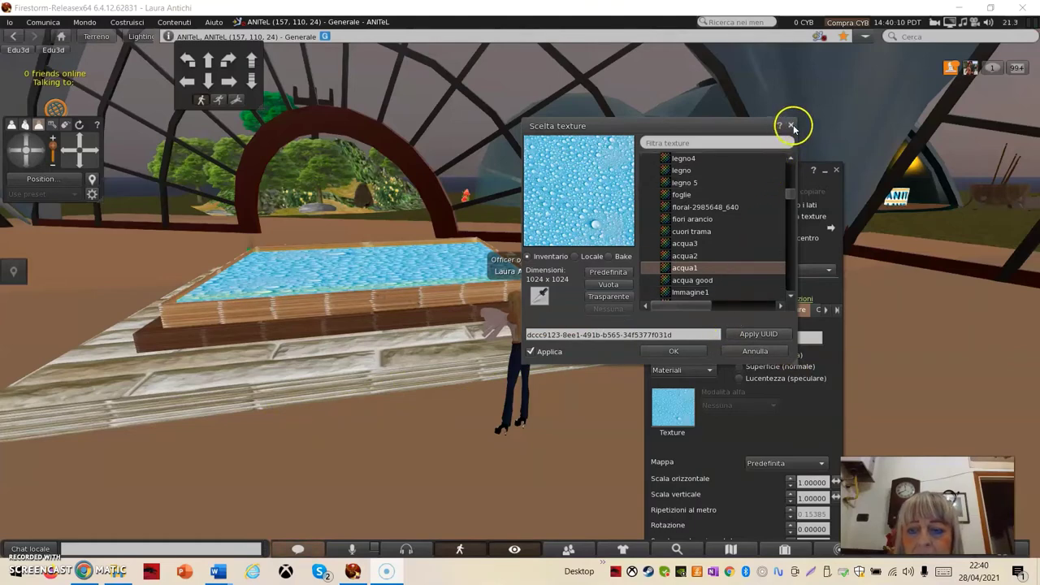
left_click(674, 351)
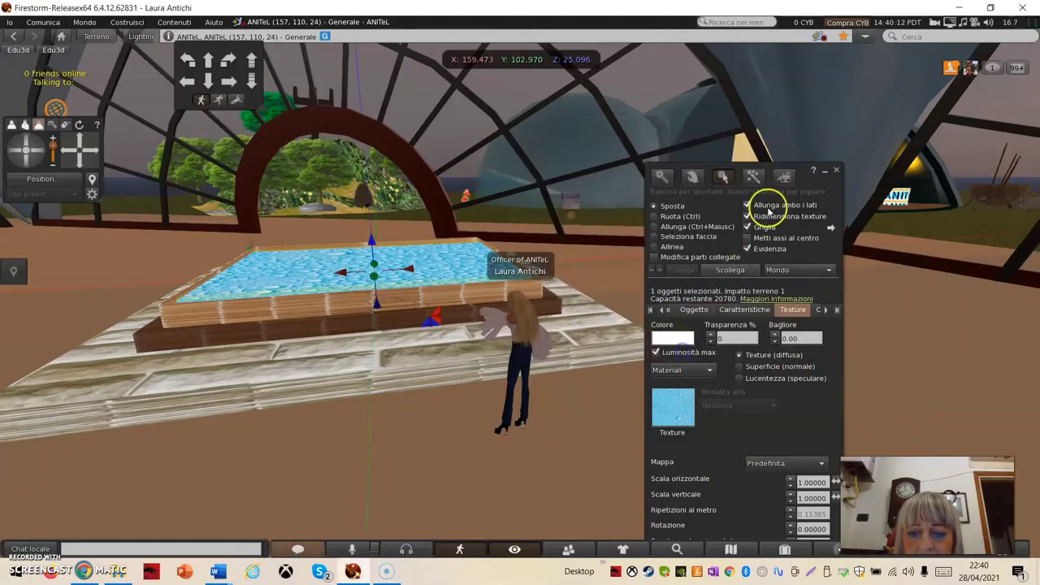
Add a new script to the contents of the water slab.
left_click(699, 311)
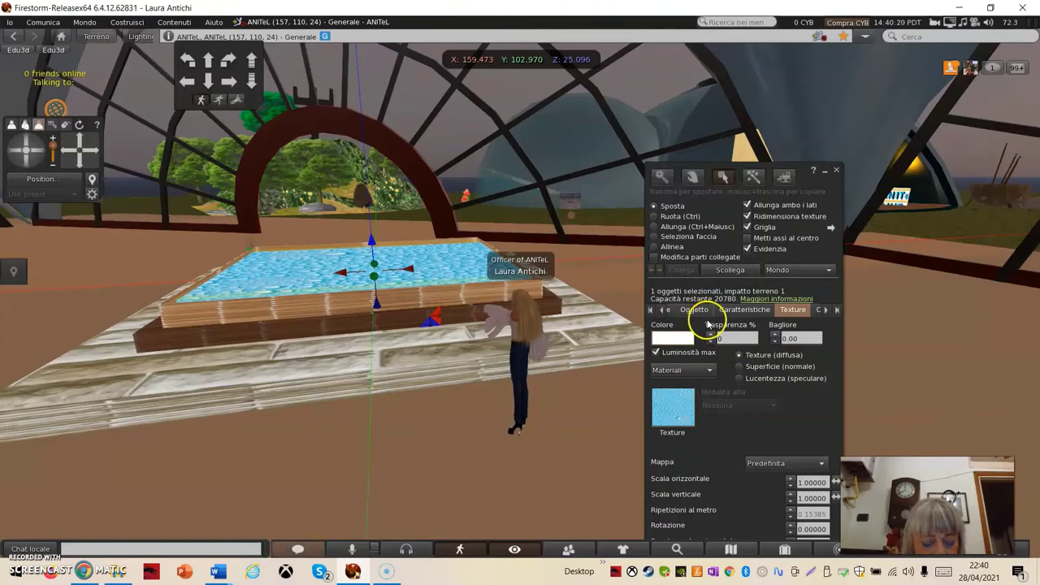
key("alt")
left_click(792, 321)
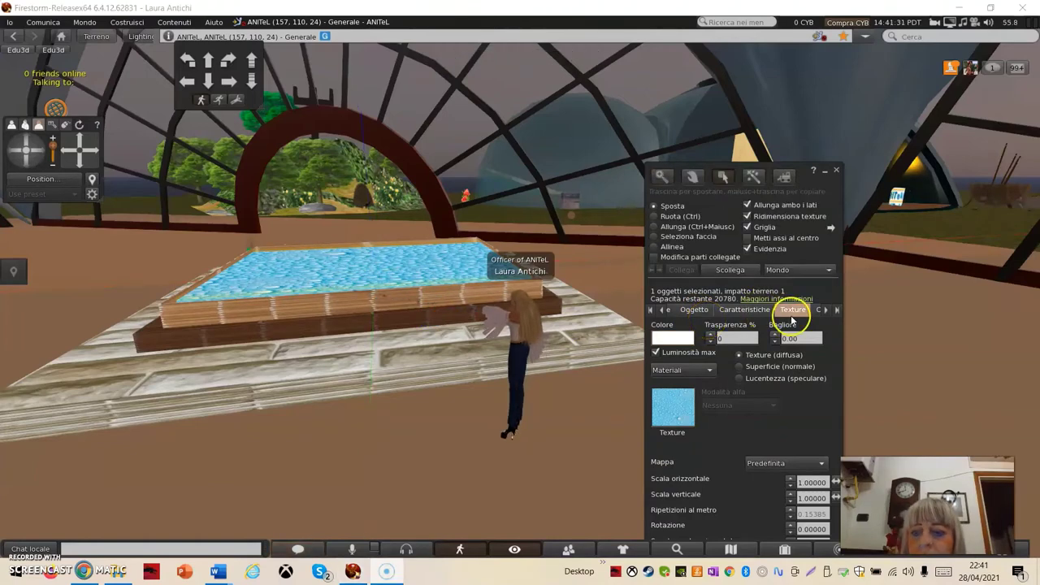
left_click(819, 312)
left_click(821, 312)
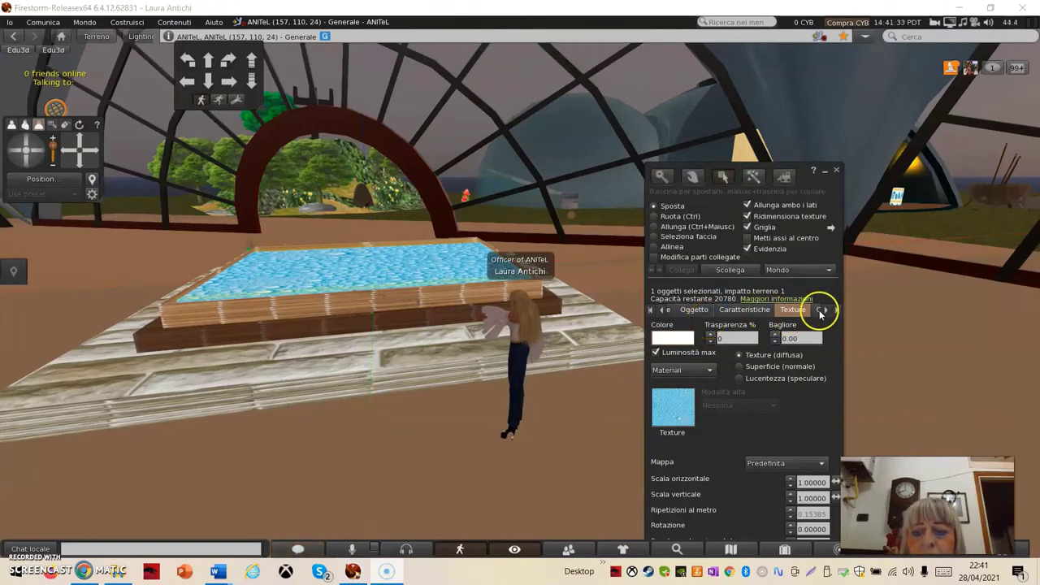
left_click(820, 312)
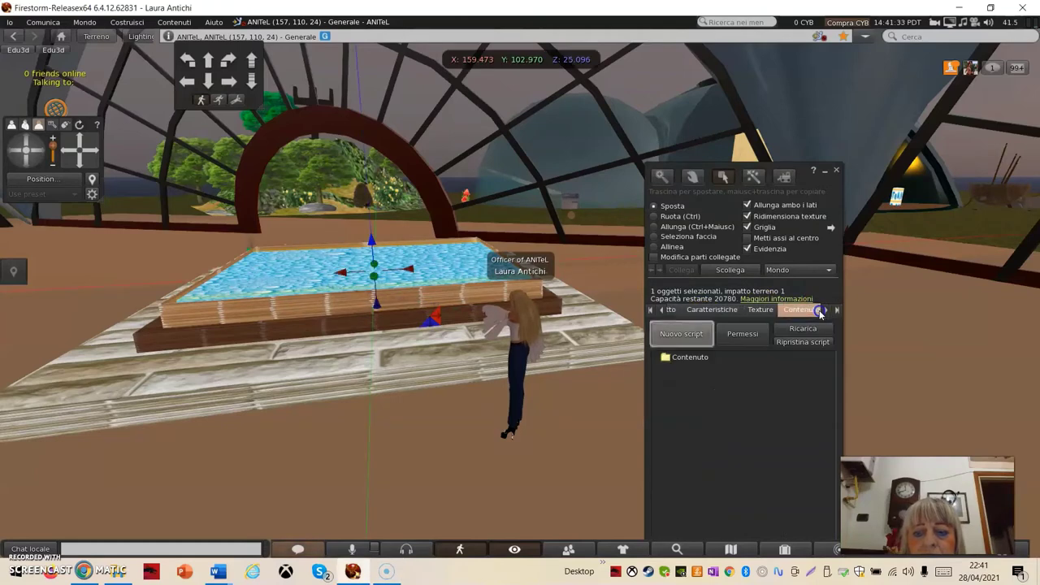
left_click(688, 336)
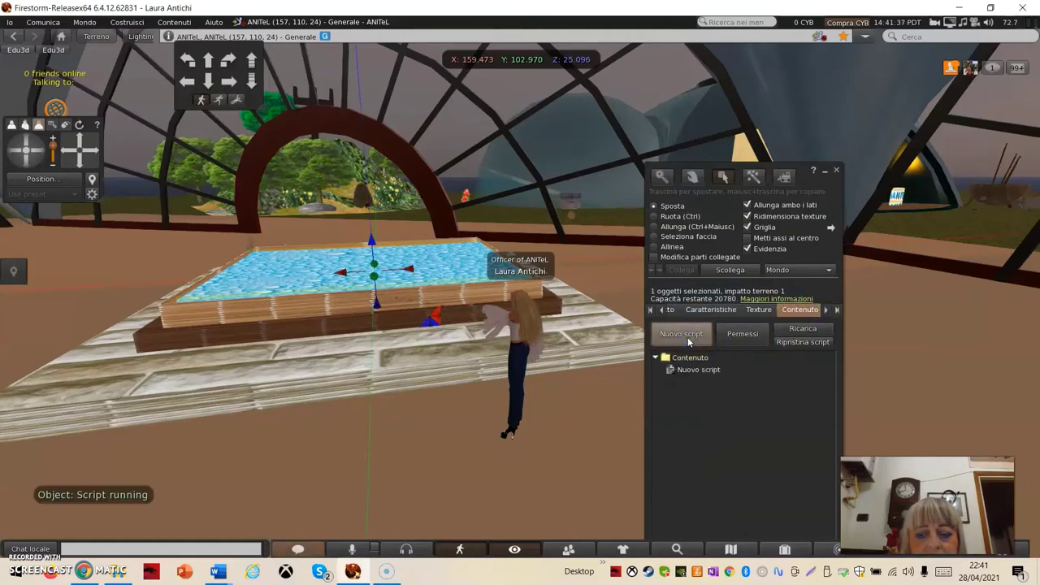
Replace the new script's code with a state_entry calling llSetTextureAnim(ANIM_ON | SMOOTH | LOOP, ALL_SIDES,1,1,1.0, 1,0.25), save it and finish editing the slab.
left_click(691, 369)
double_click(694, 370)
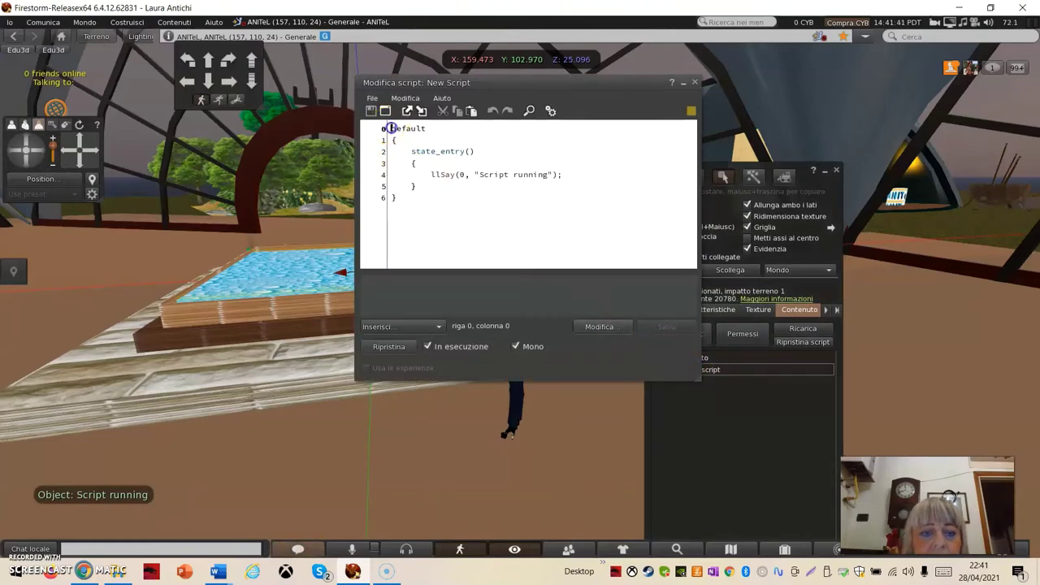
left_click_drag(391, 127, 456, 195)
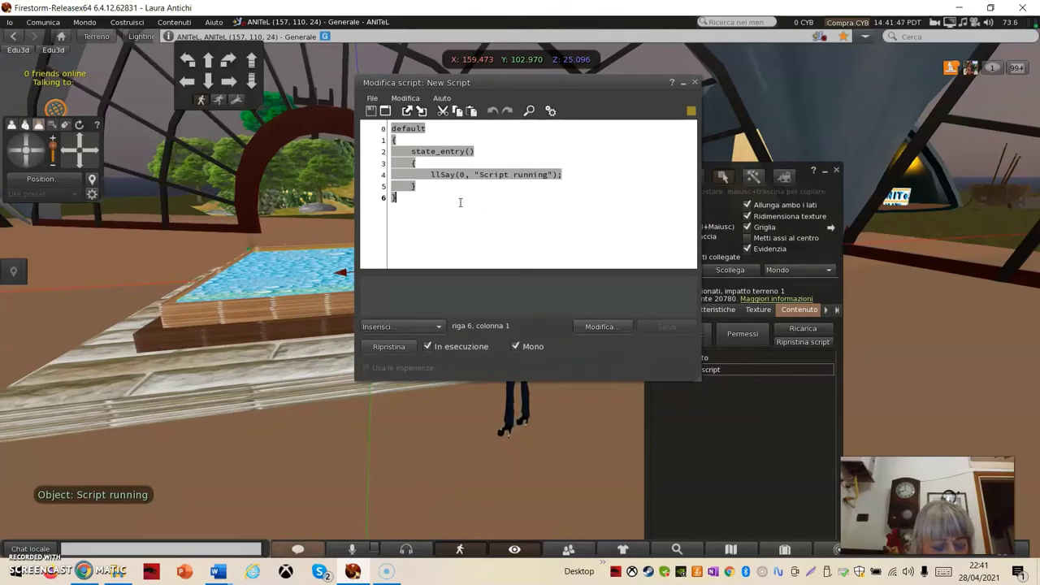
type("default {       state_entry()     {         llSetTextureAnim(ANIM_ON | SMOOTH | LOOP, ALL_SIDES,1,1,1.0, 1,0.25);      }  }")
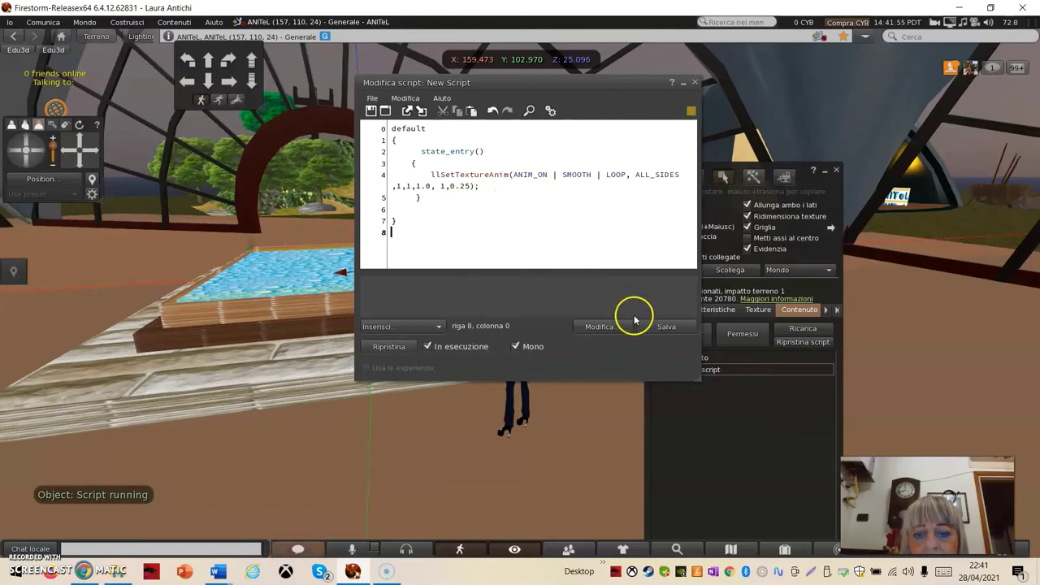
left_click(666, 328)
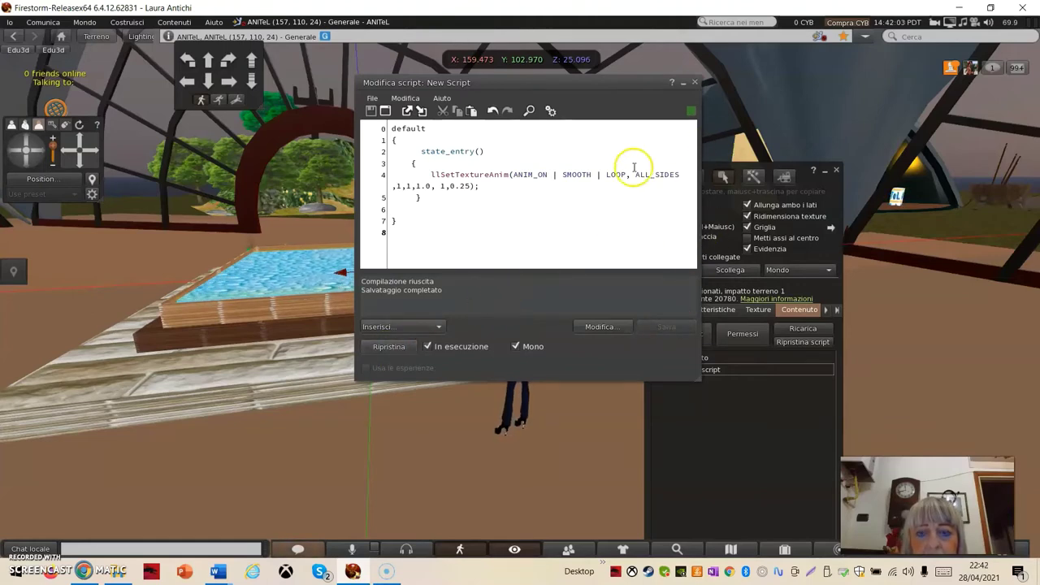
left_click(697, 83)
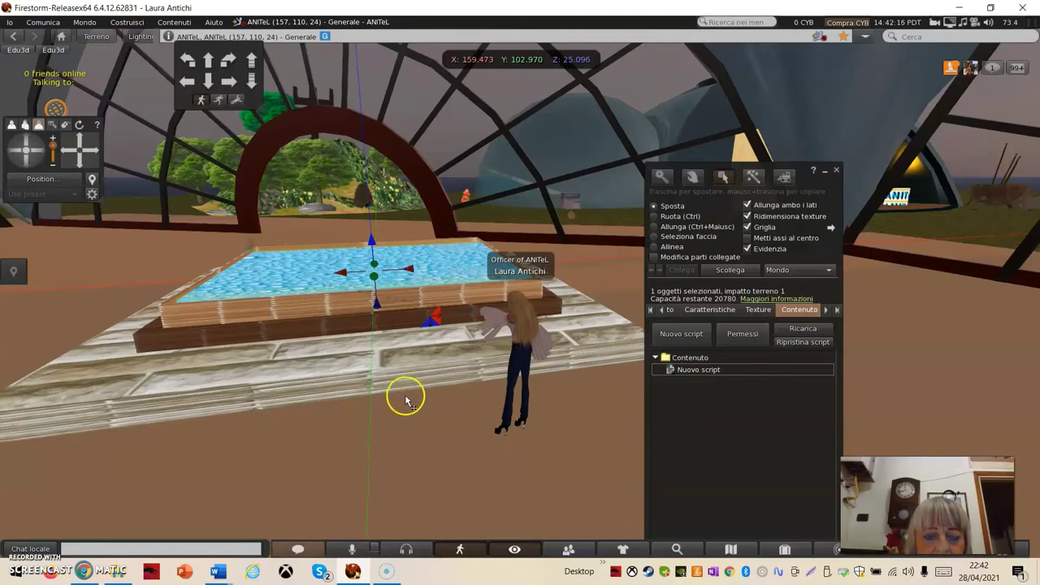
left_click(836, 170)
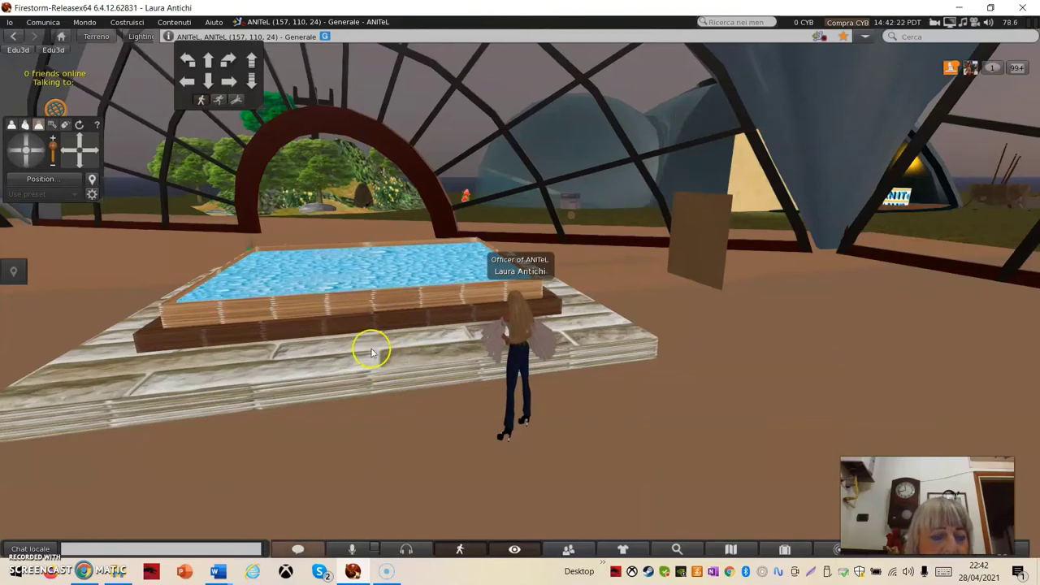
Edit the pool's wide bottom slab and replace its light brick texture with Grass Seamless Texture #1415.
mouse_move(379, 354)
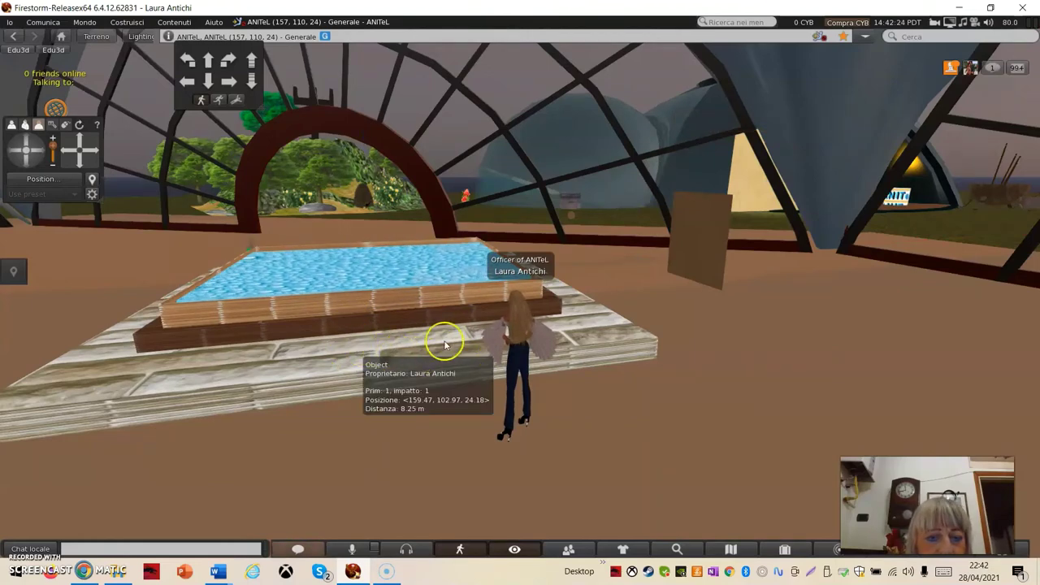
right_click(246, 364)
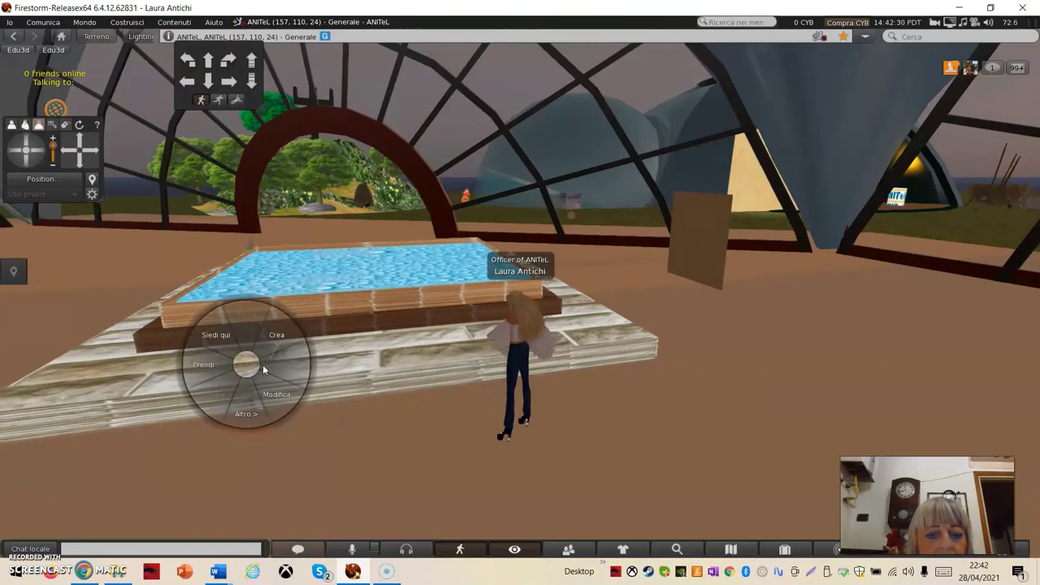
left_click(249, 380)
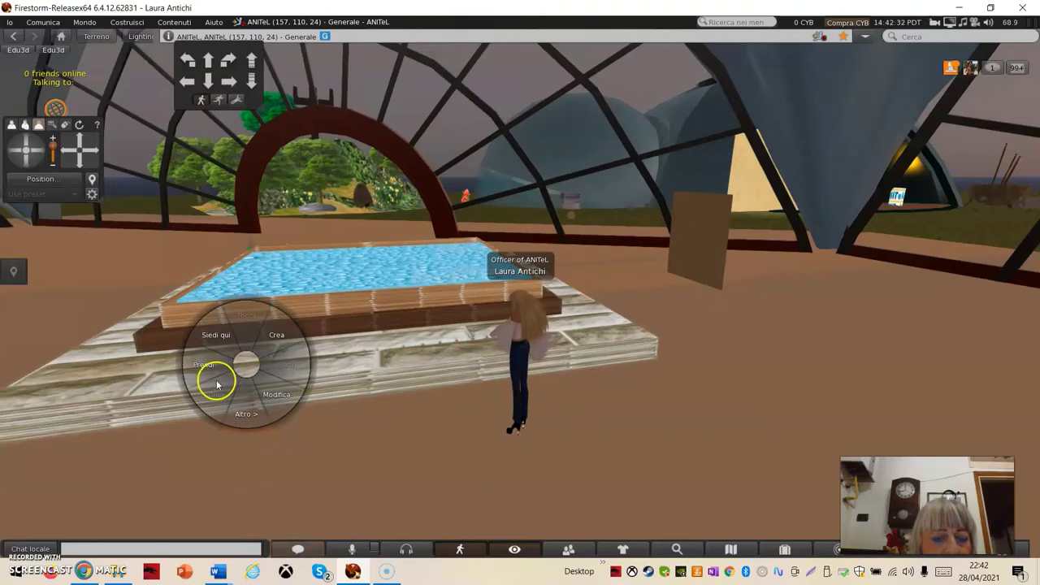
left_click(276, 395)
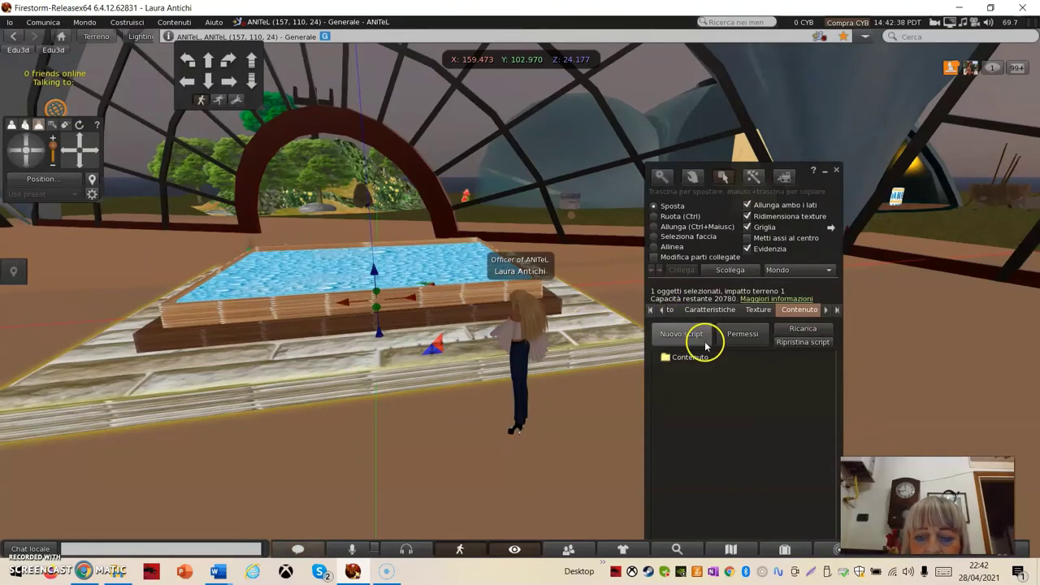
left_click(757, 311)
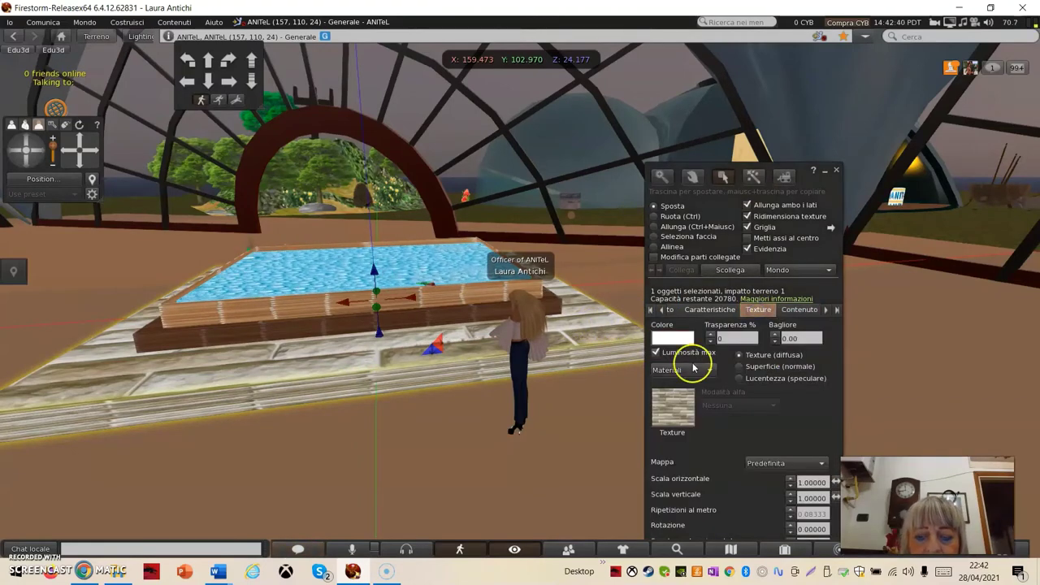
left_click(671, 407)
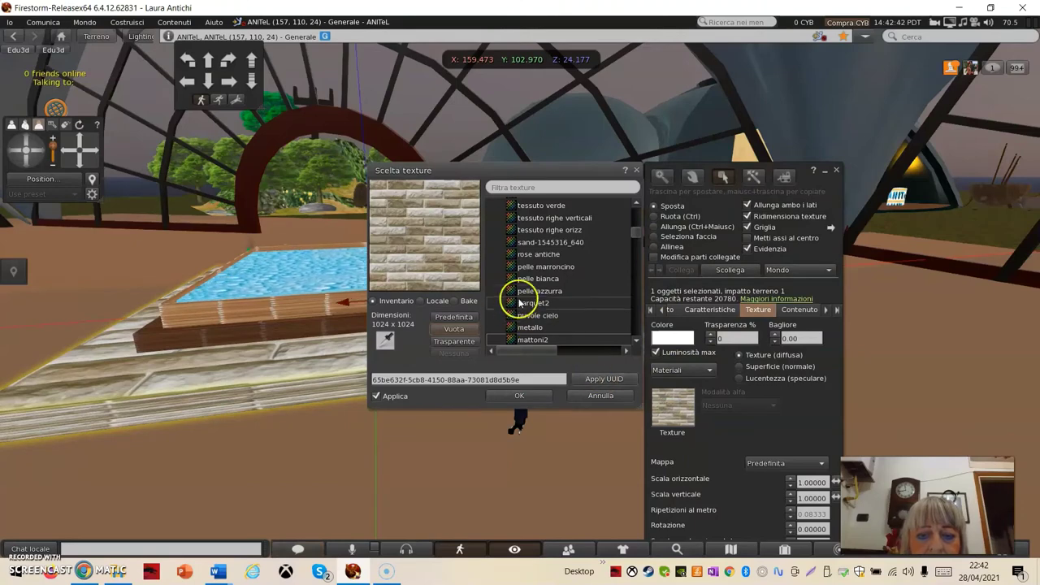
scroll(534, 239, "down", 4)
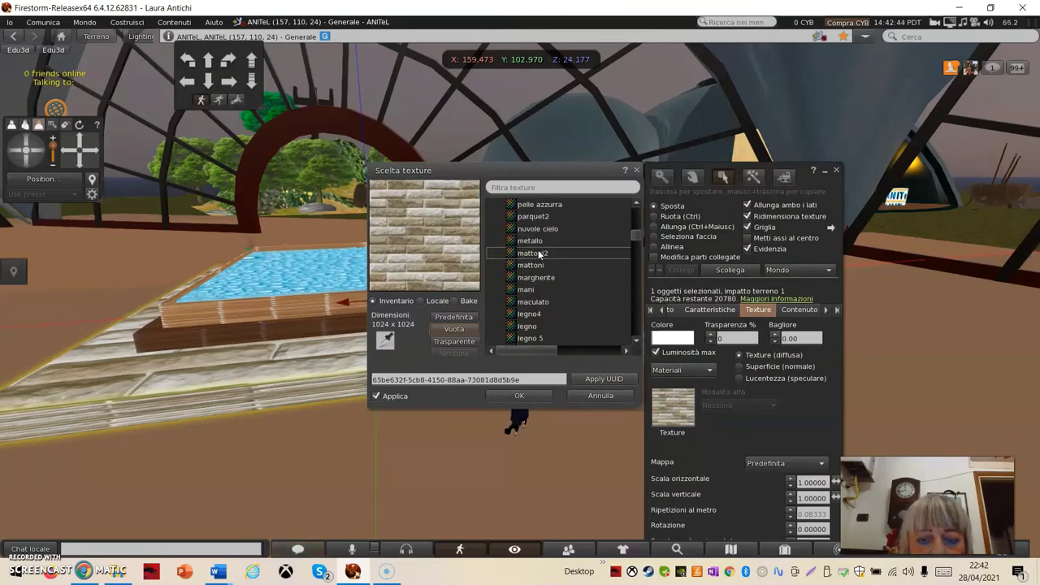
scroll(539, 255, "down", 3)
scroll(539, 254, "down", 4)
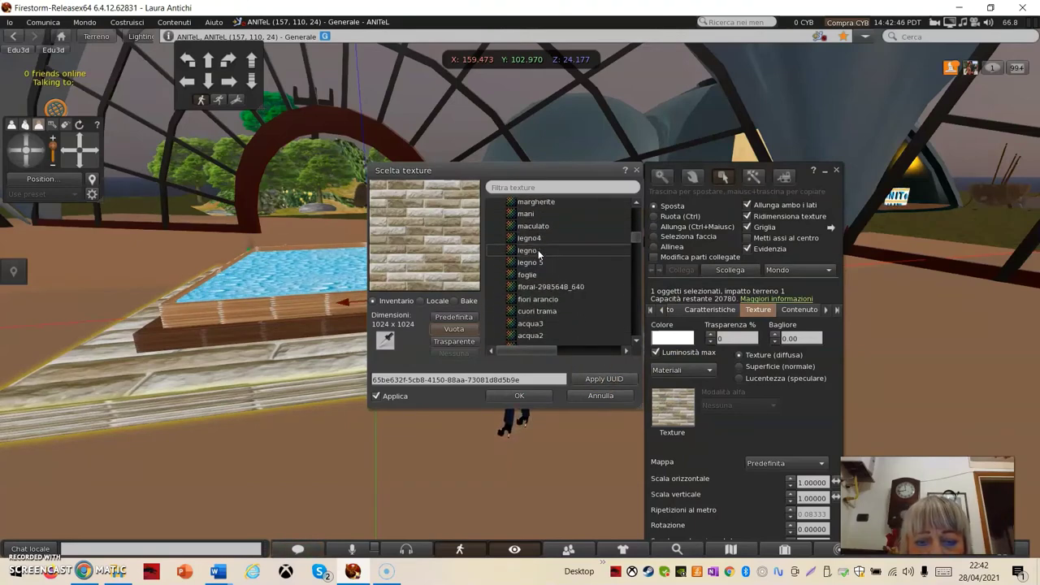
scroll(538, 255, "down", 5)
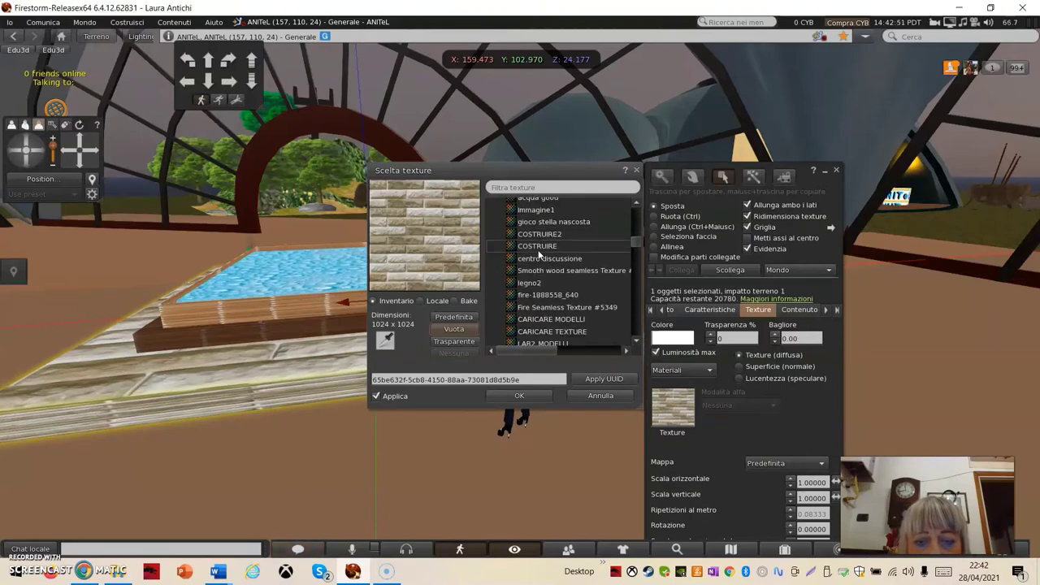
scroll(538, 255, "down", 6)
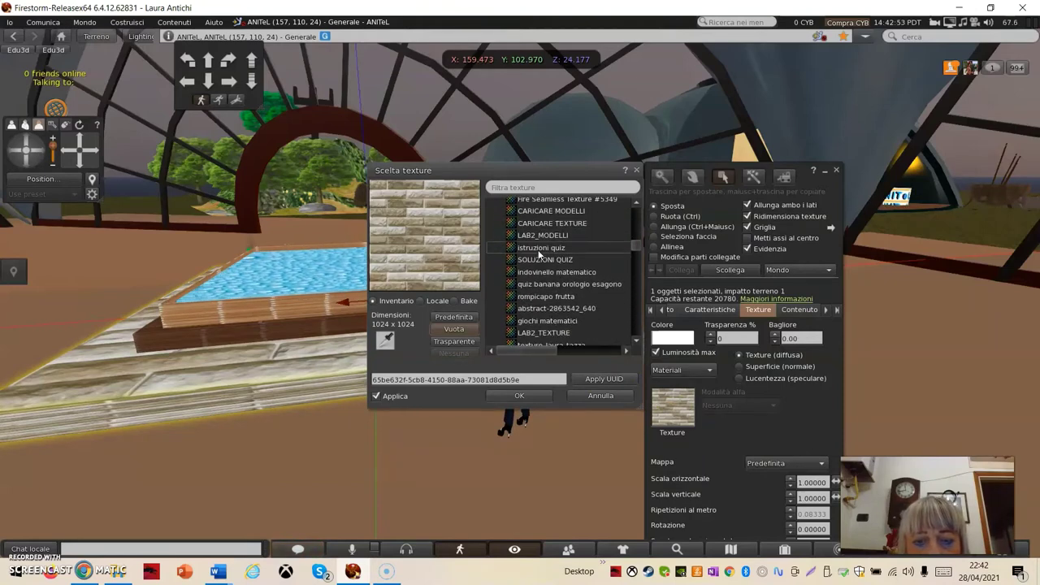
scroll(538, 255, "down", 1)
scroll(538, 254, "down", 1)
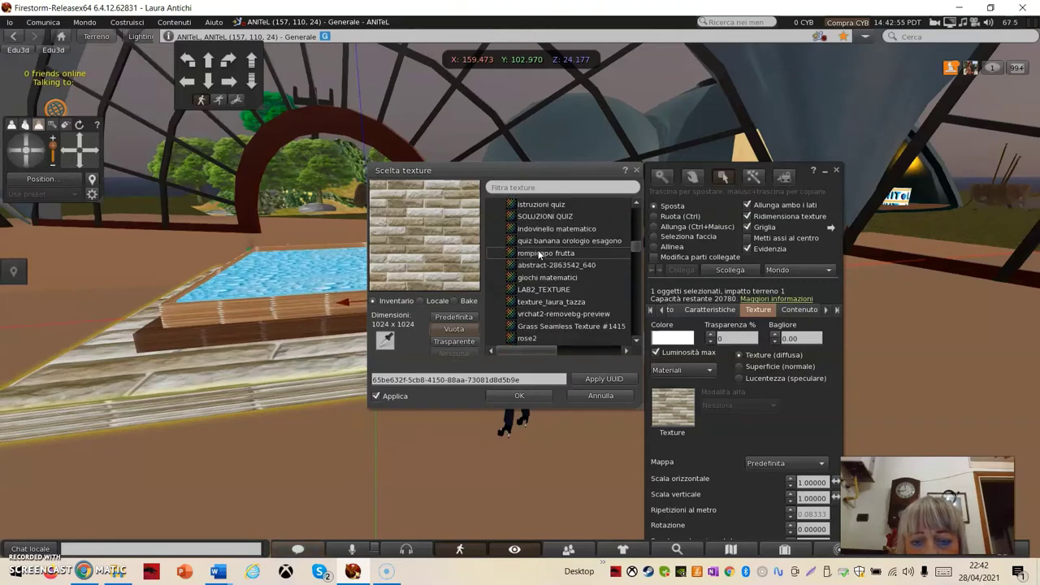
left_click(525, 339)
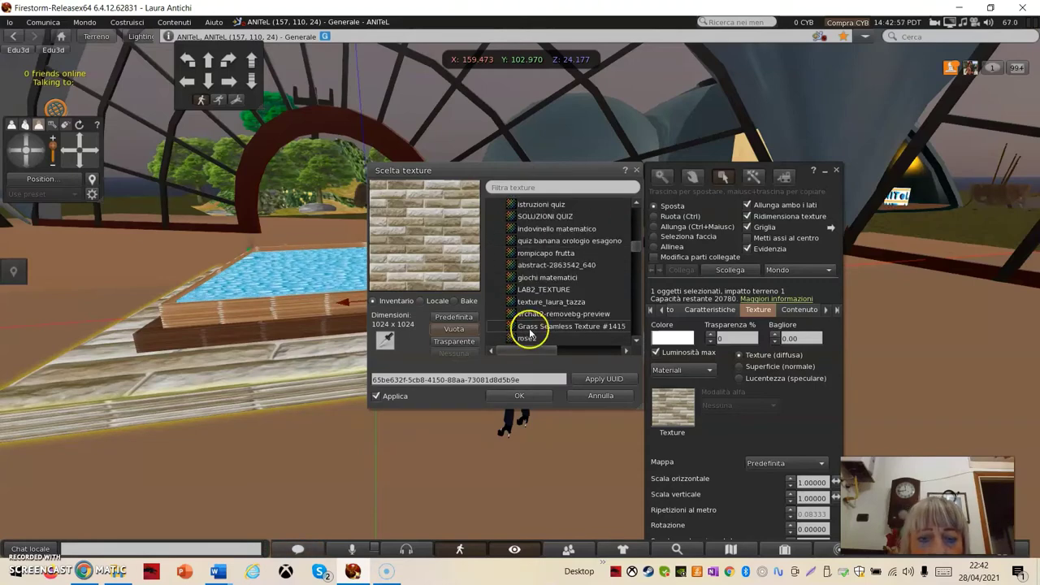
left_click(529, 329)
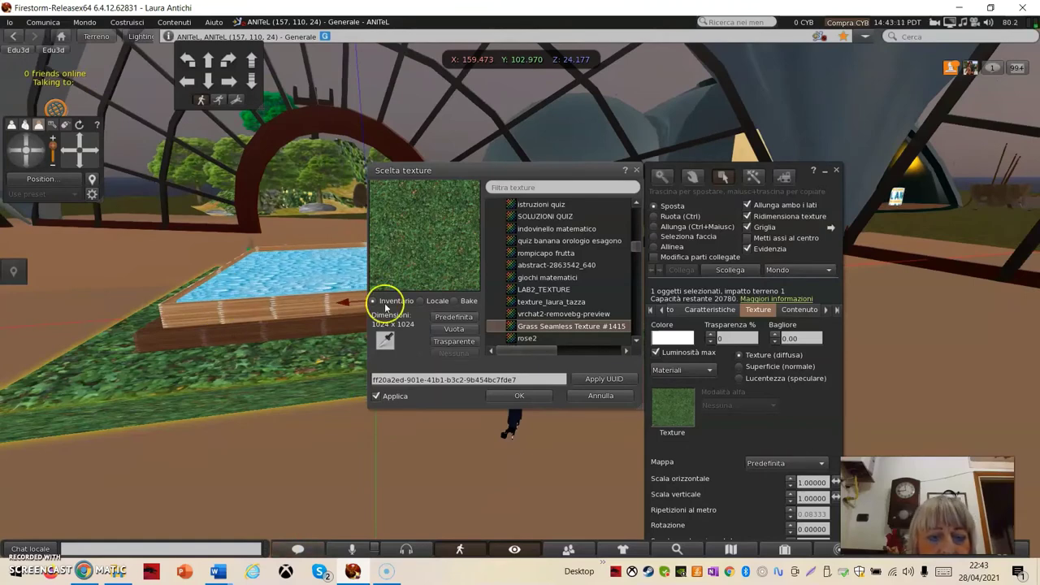
left_click(637, 171)
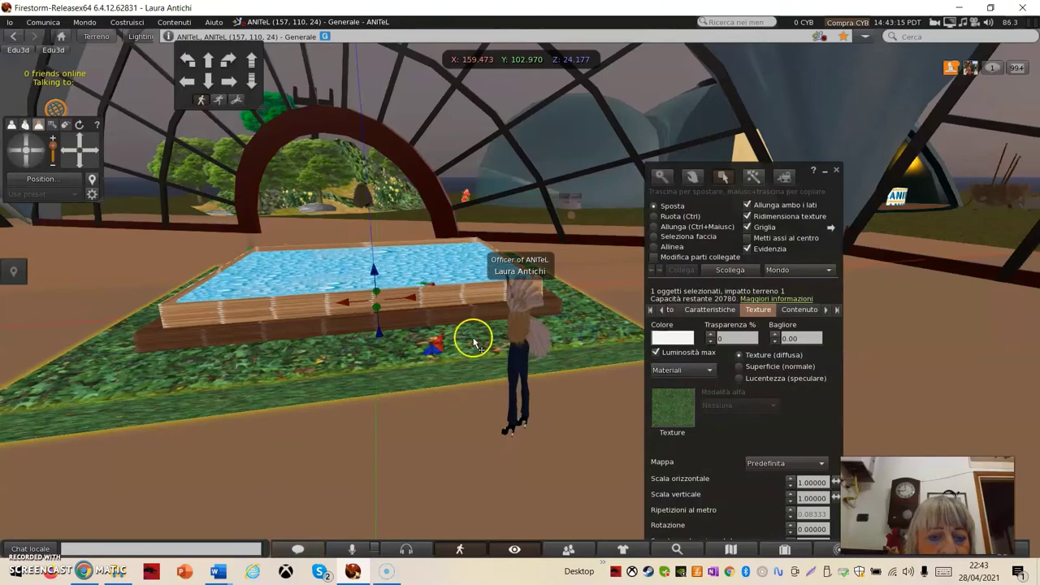
Edit the brown step slab above the grass base, apply the mattoni2 texture and browse the texture inventory for an alternative.
left_click(257, 333)
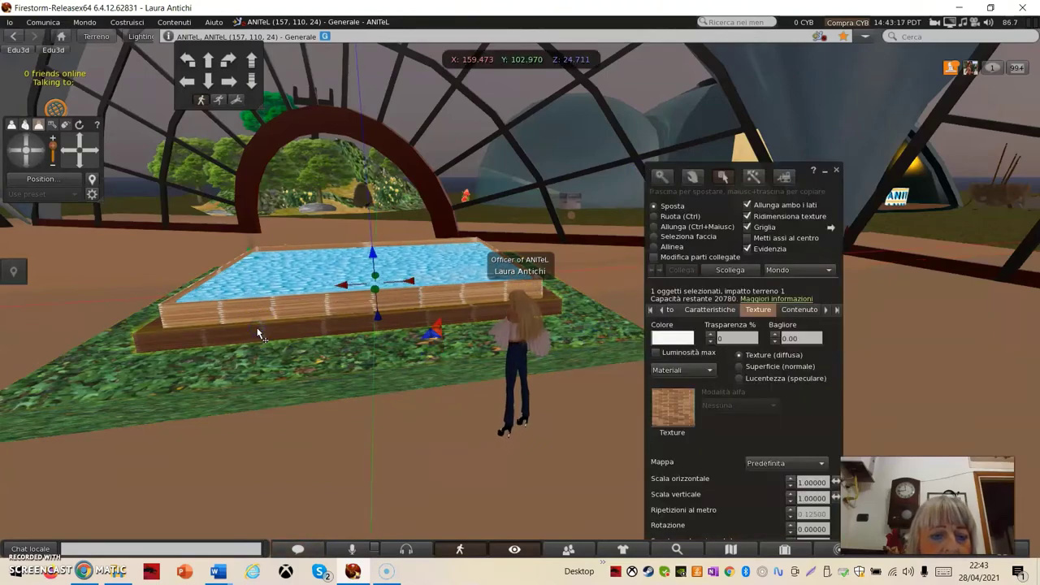
right_click(257, 334)
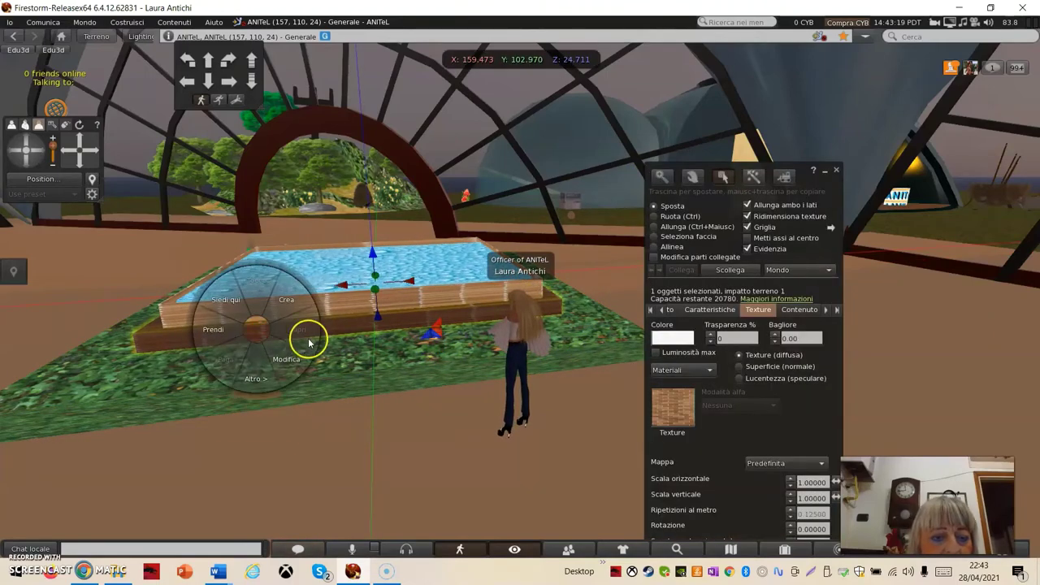
left_click(348, 334)
right_click(345, 327)
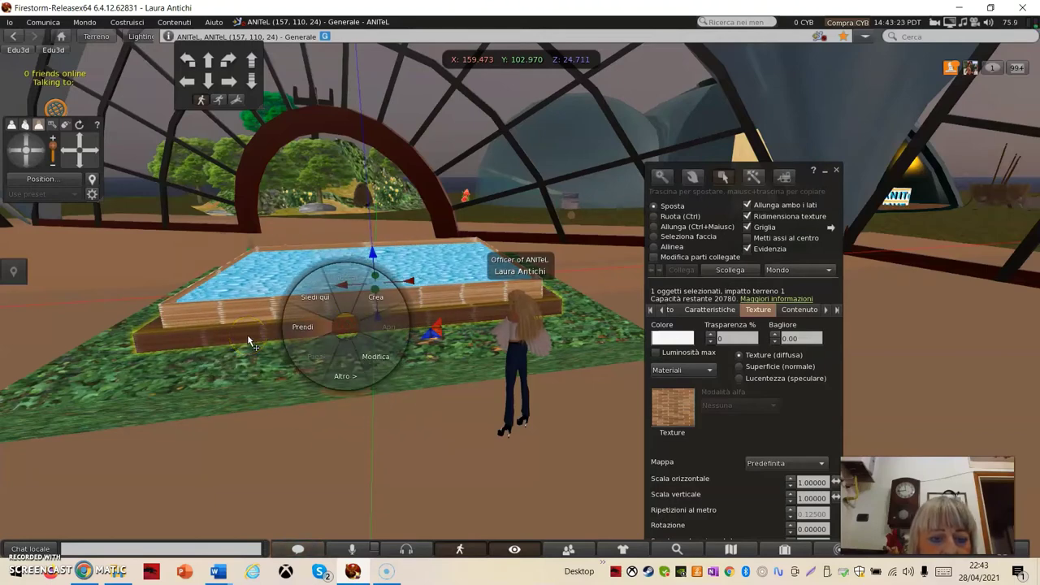
left_click(374, 356)
left_click(662, 411)
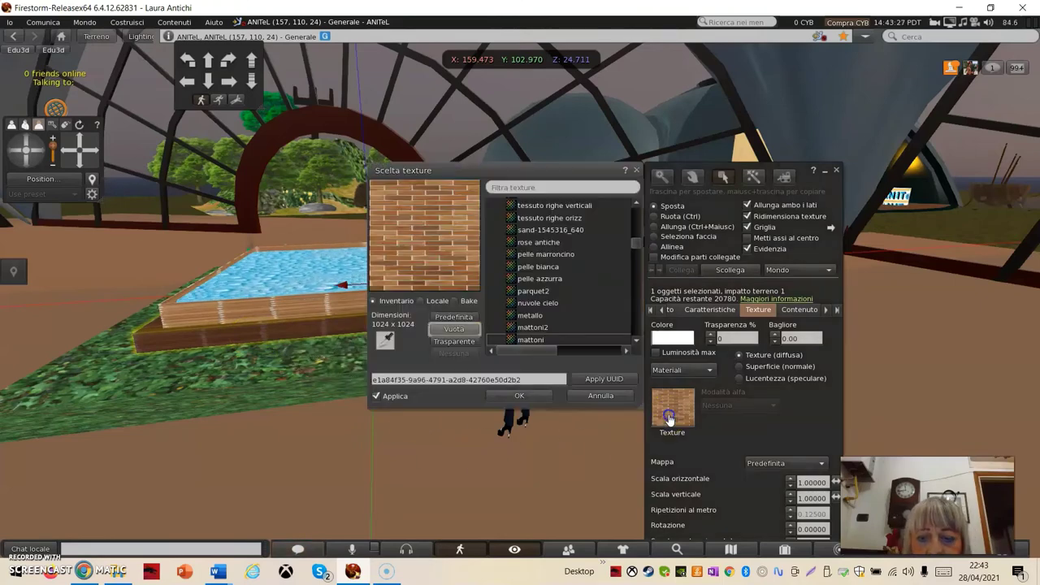
left_click(529, 327)
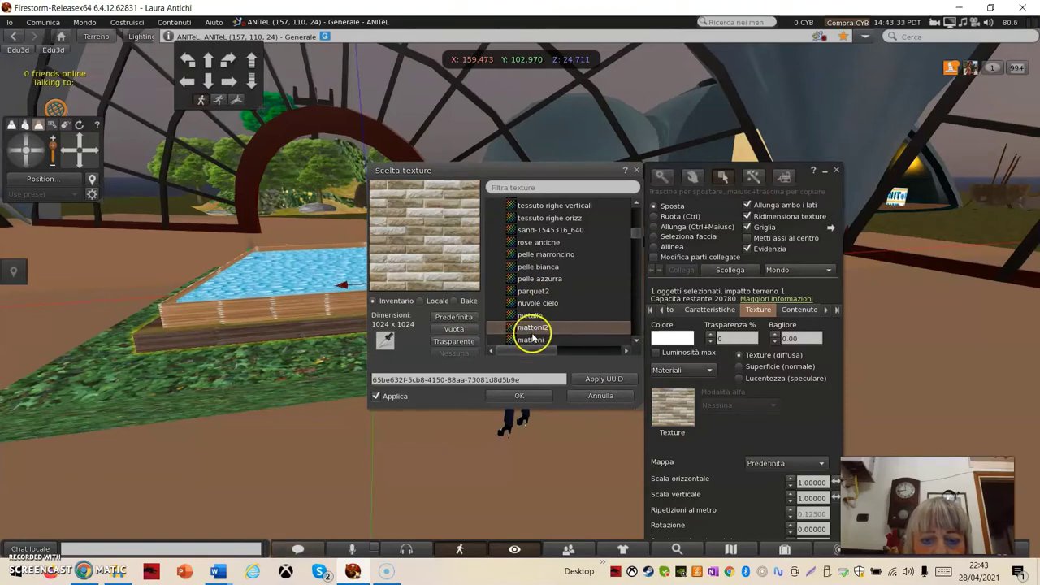
scroll(533, 333, "down", 1)
scroll(532, 337, "down", 3)
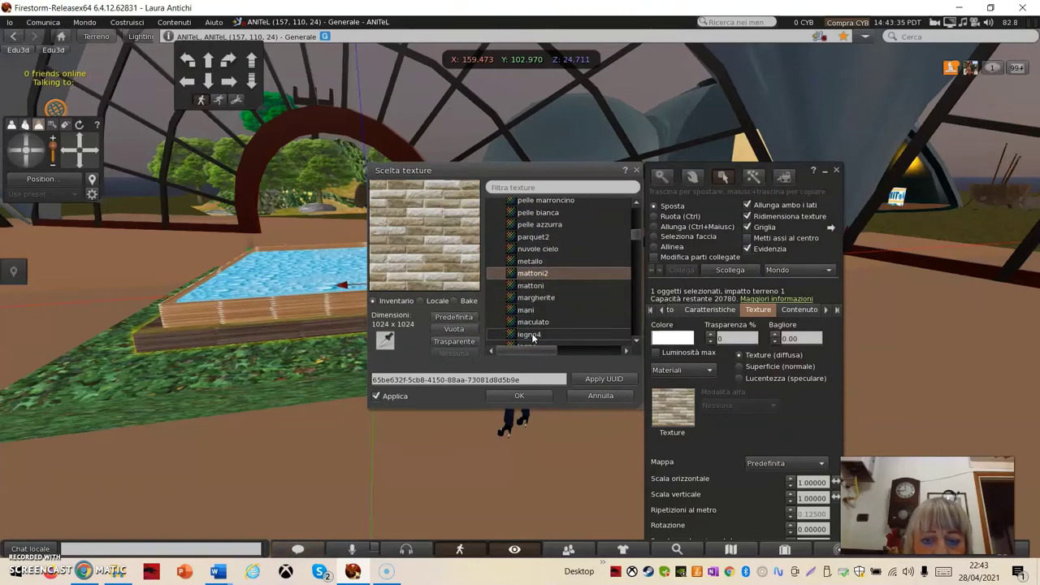
scroll(532, 338, "down", 2)
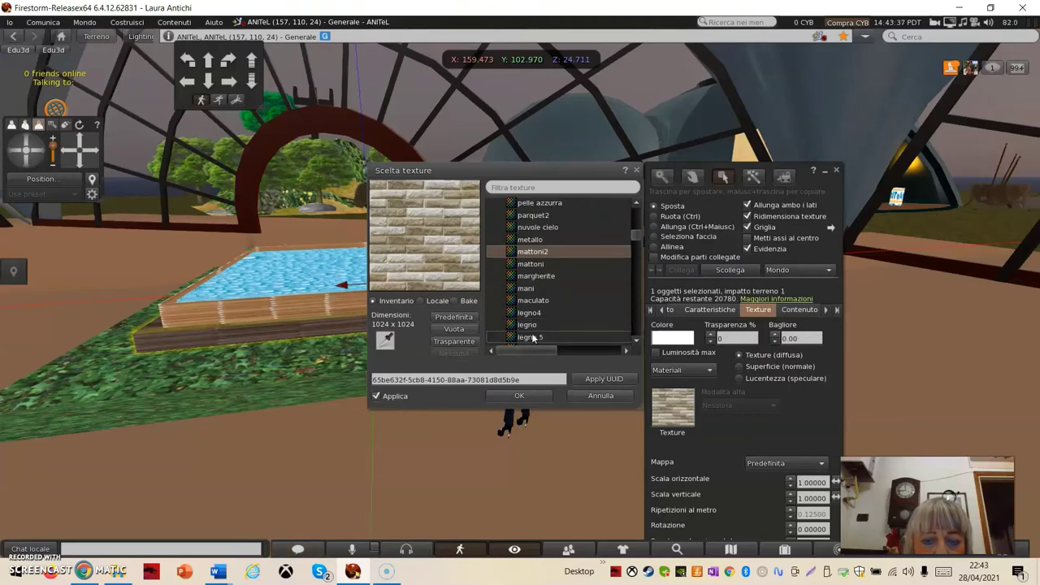